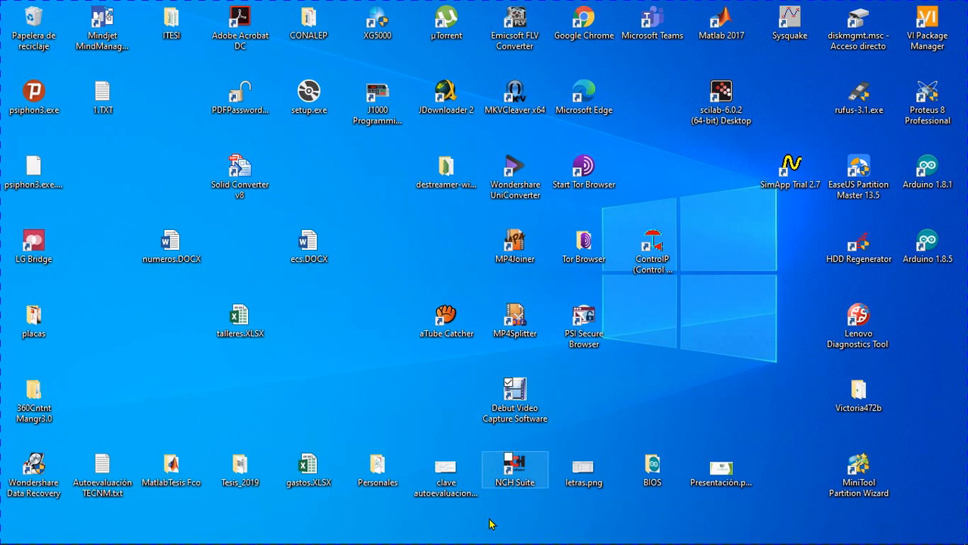
# Switch to Multisim and place two LM741CN operational amplifiers on the schematic, one below the other.
pyautogui.moveTo(487, 541)
pyautogui.click(432, 535)
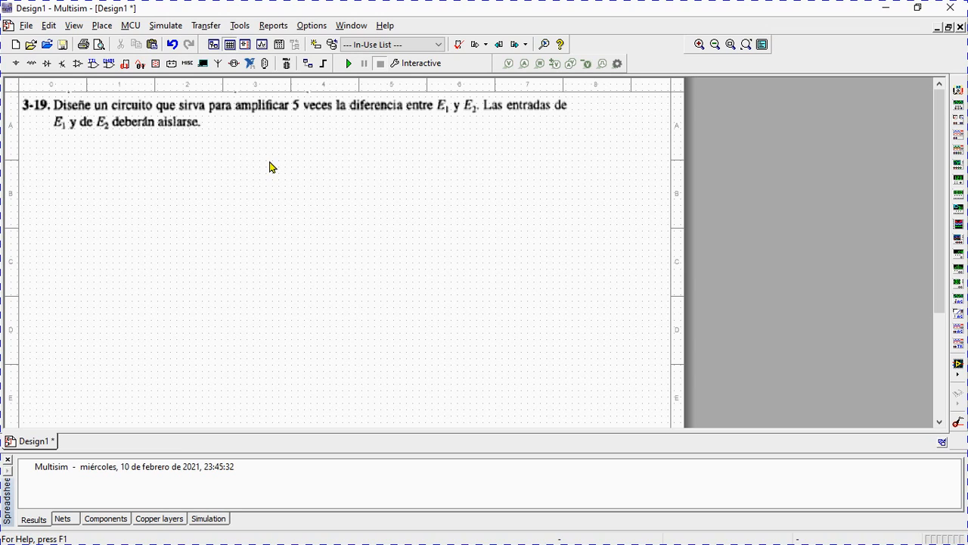
pyautogui.click(76, 65)
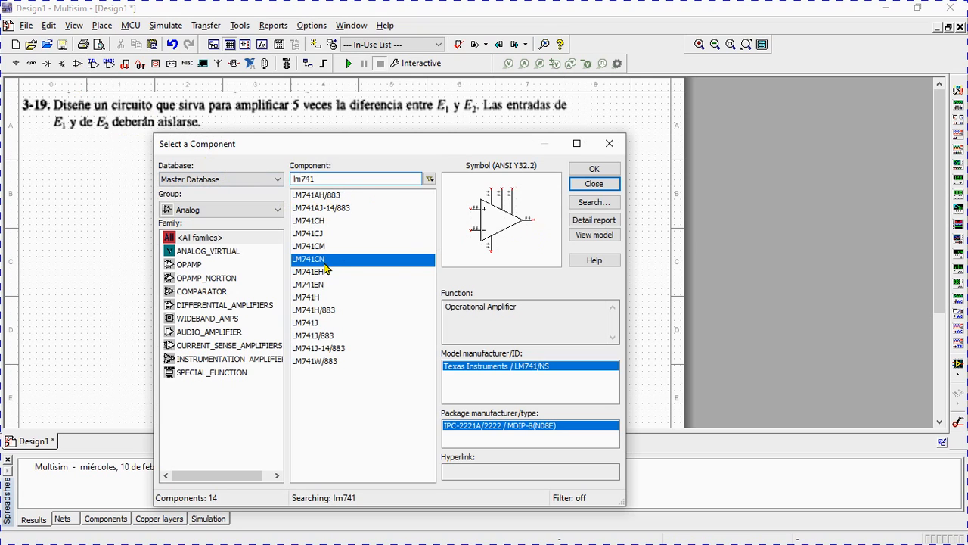
pyautogui.click(596, 169)
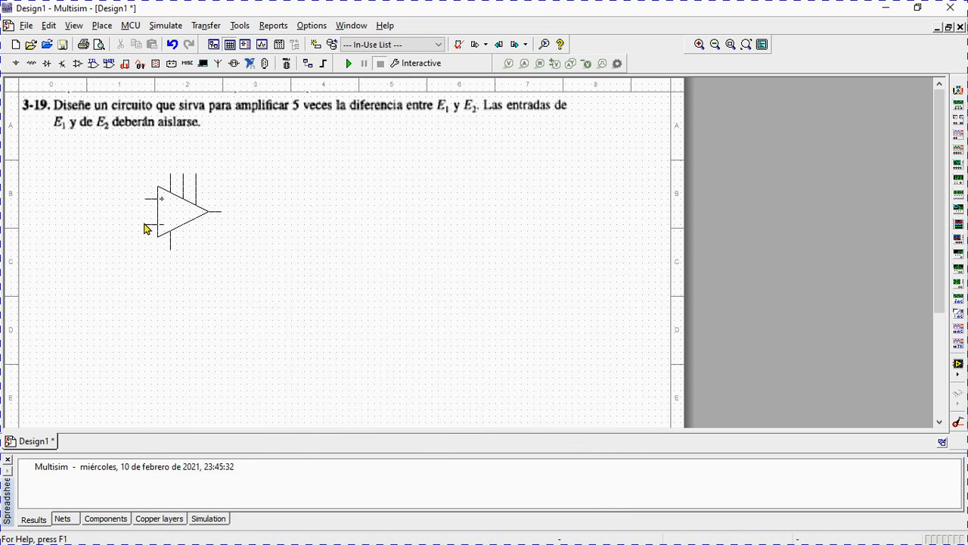
pyautogui.click(142, 230)
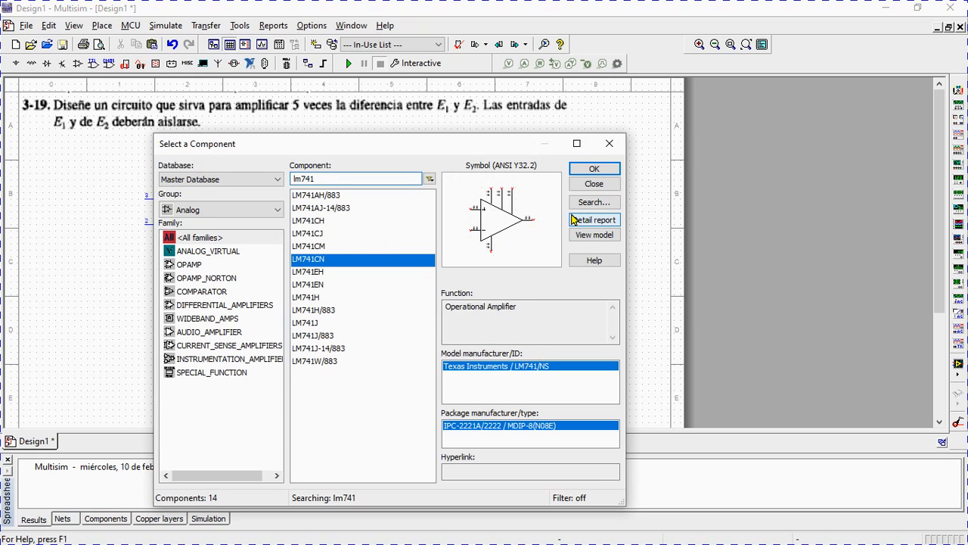
pyautogui.click(595, 169)
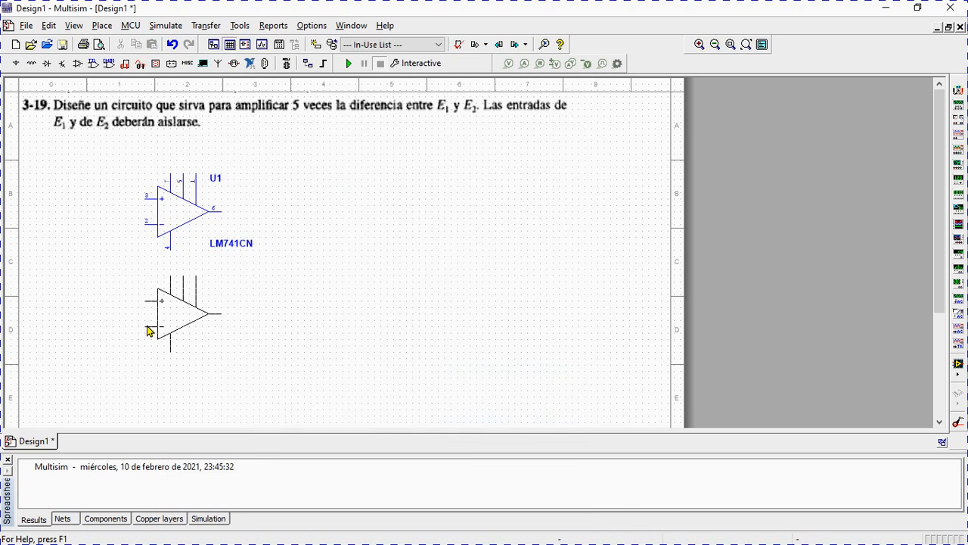
pyautogui.click(148, 329)
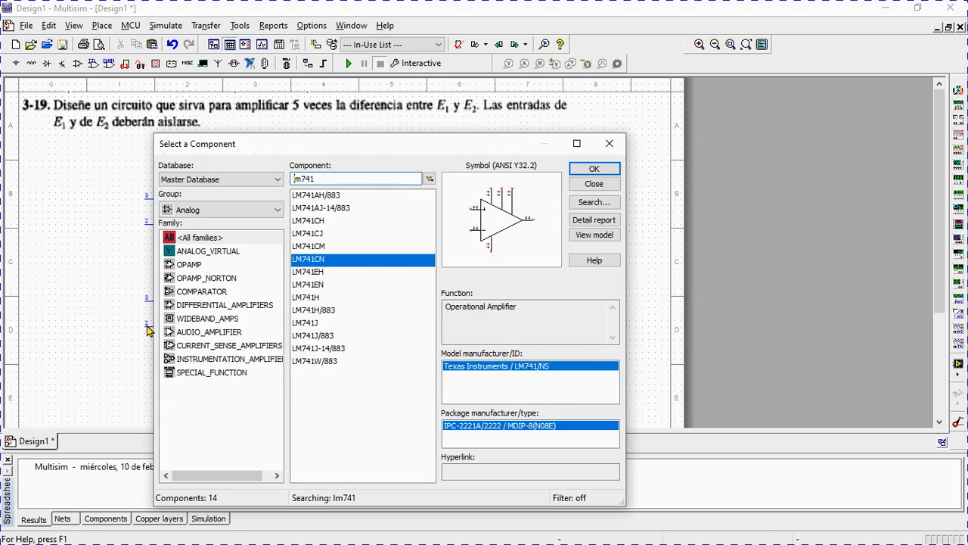
pyautogui.click(594, 186)
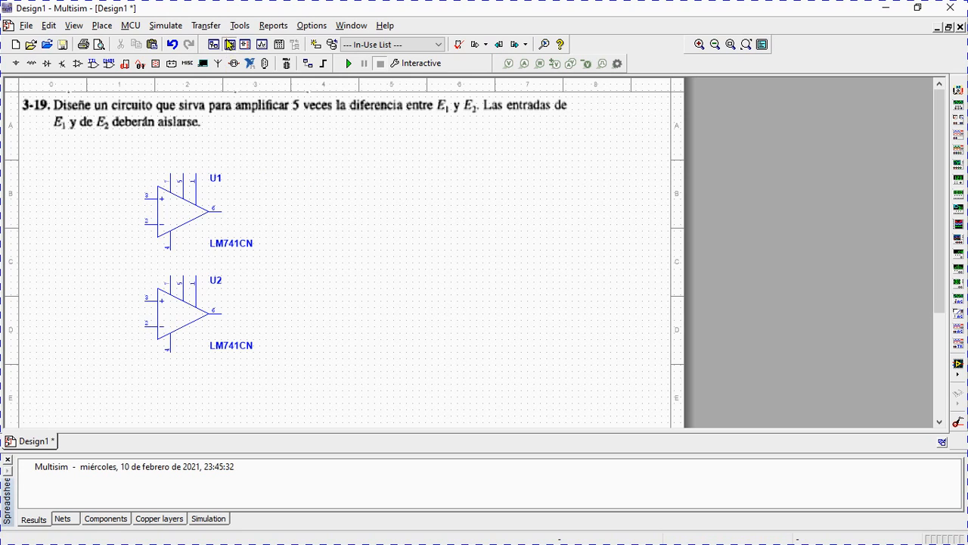
# Add the text label E1 beside the non-inverting input of the upper op-amp U1.
pyautogui.click(106, 25)
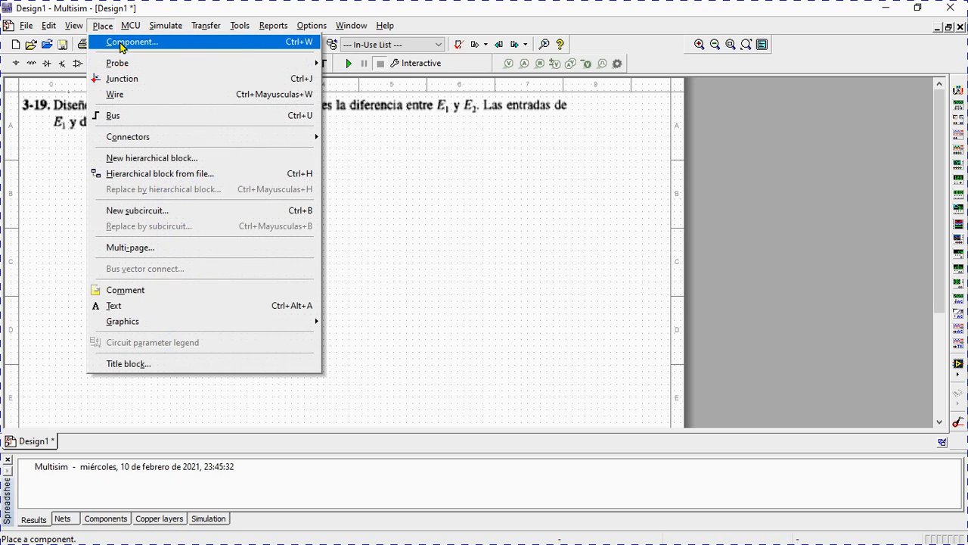
pyautogui.click(152, 304)
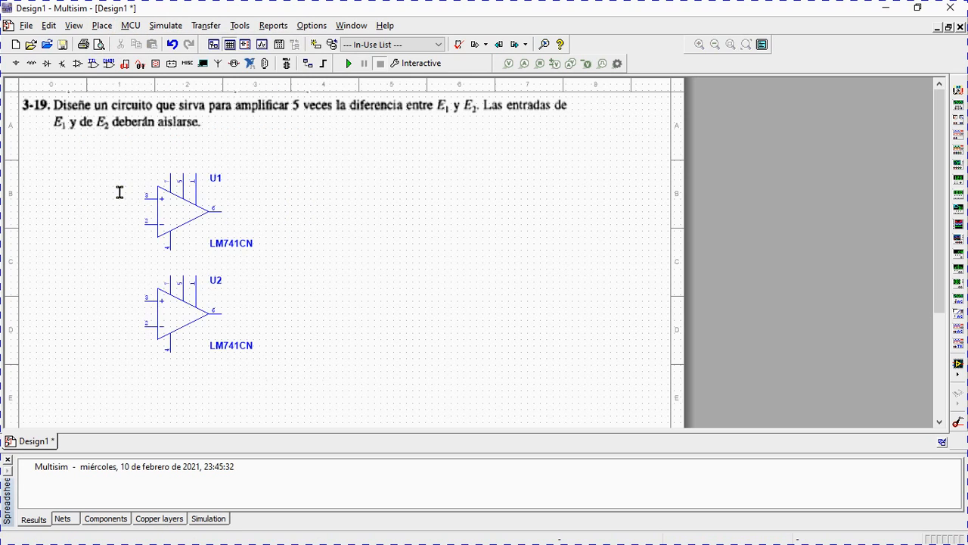
pyautogui.click(135, 178)
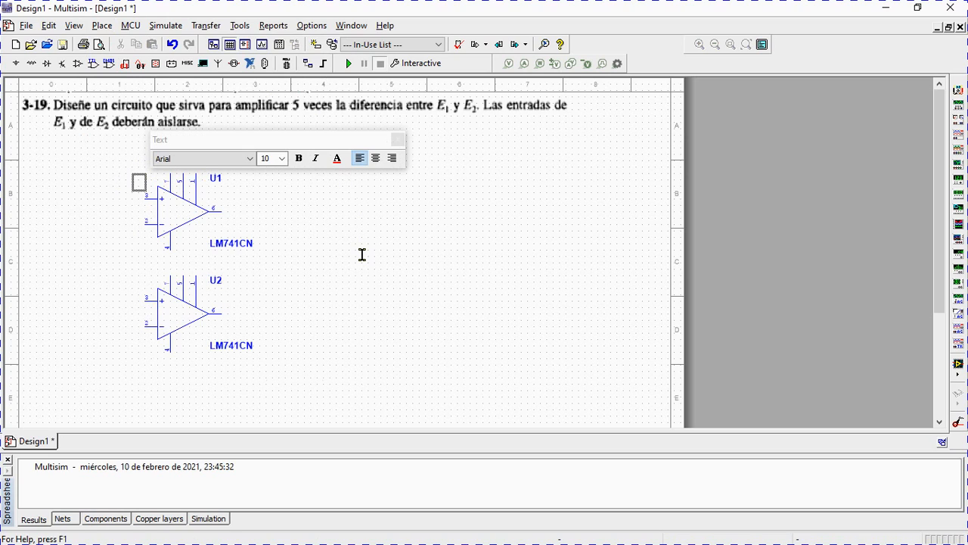
pyautogui.write('E1')
pyautogui.click(130, 290)
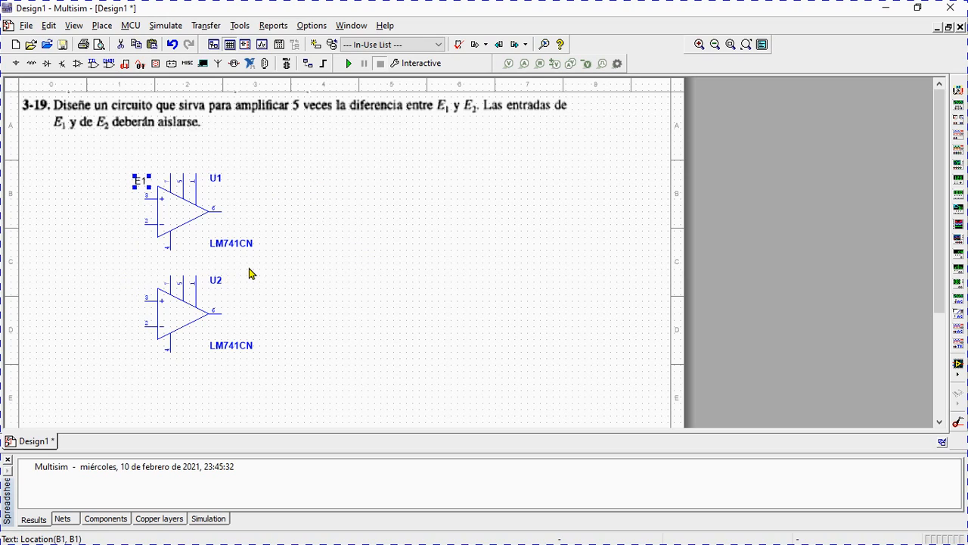
pyautogui.click(132, 296)
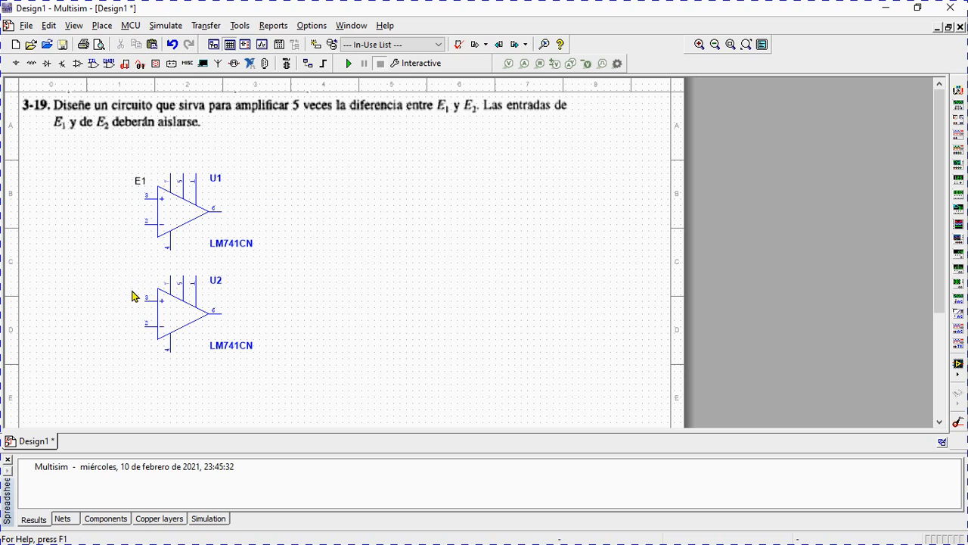
# Add the text label E2 beside the non-inverting input of the lower op-amp U2.
pyautogui.click(104, 26)
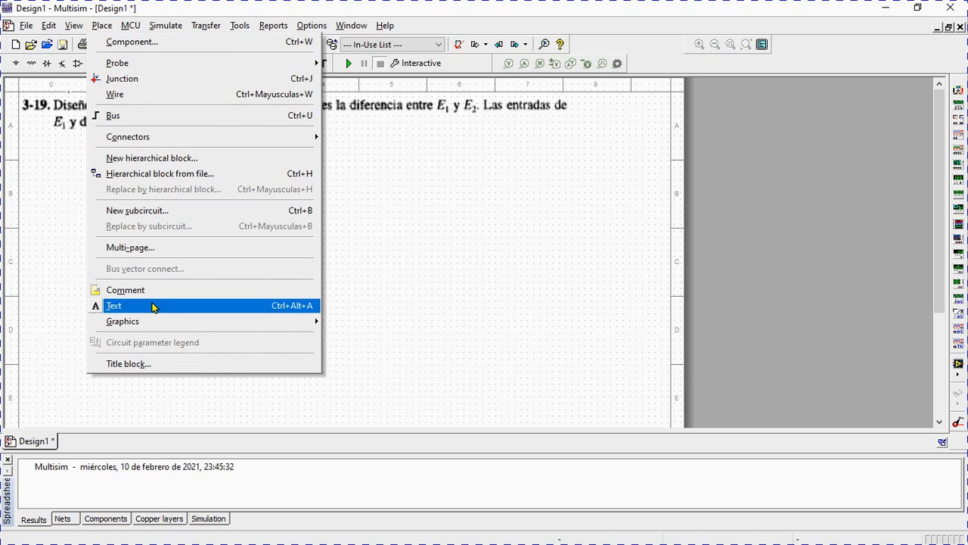
pyautogui.click(151, 304)
pyautogui.click(131, 283)
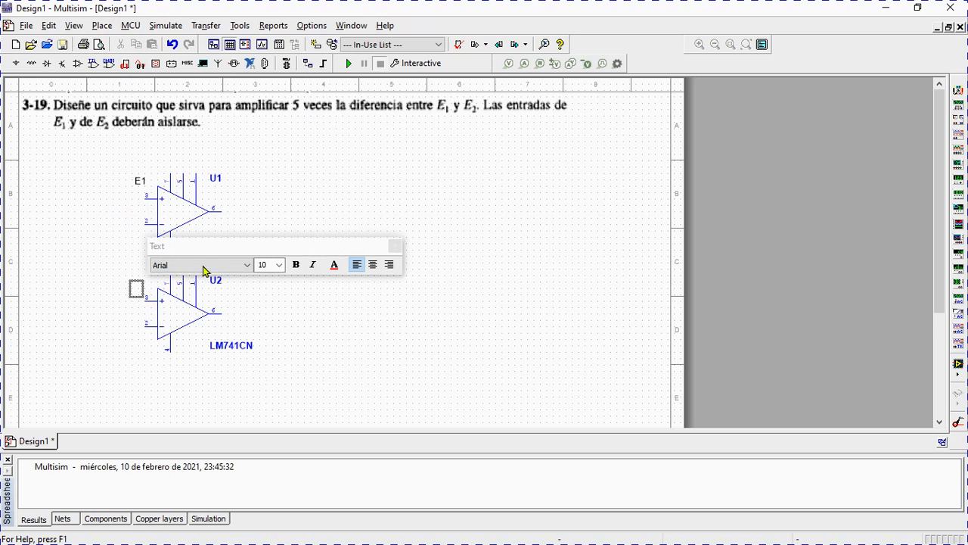
pyautogui.write('E2')
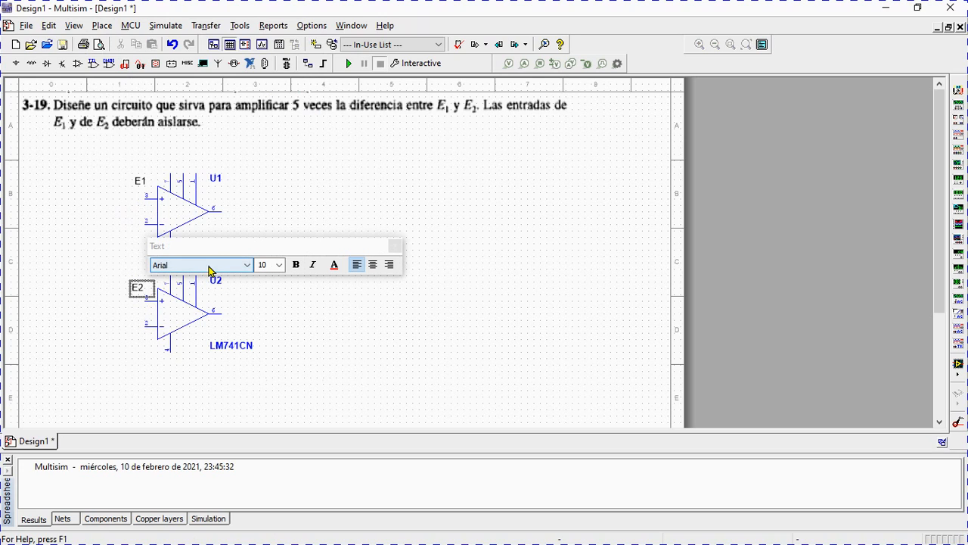
pyautogui.click(395, 245)
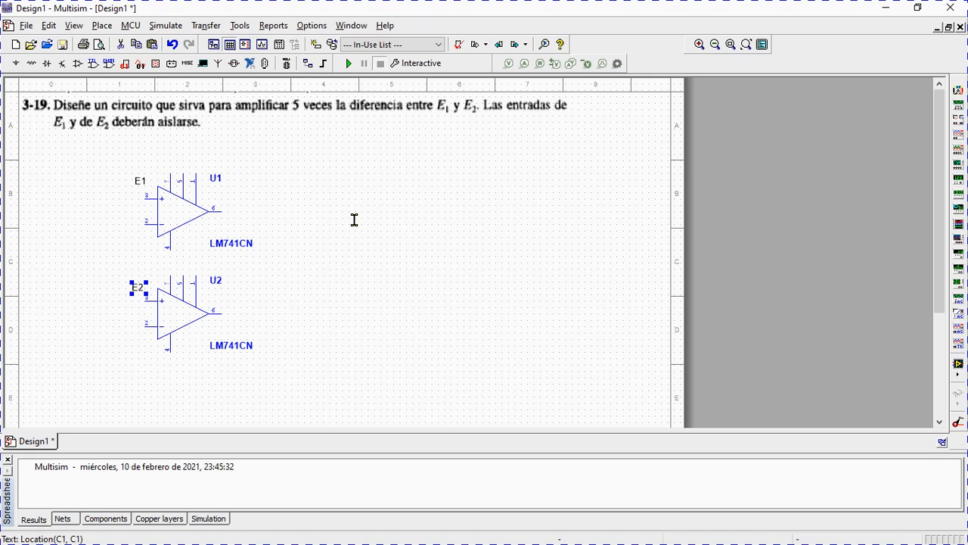
# Move the LM741CN value labels of U1 and U2 closer to their op-amp symbols.
pyautogui.click(252, 249)
pyautogui.moveTo(240, 250); pyautogui.dragTo(216, 239)
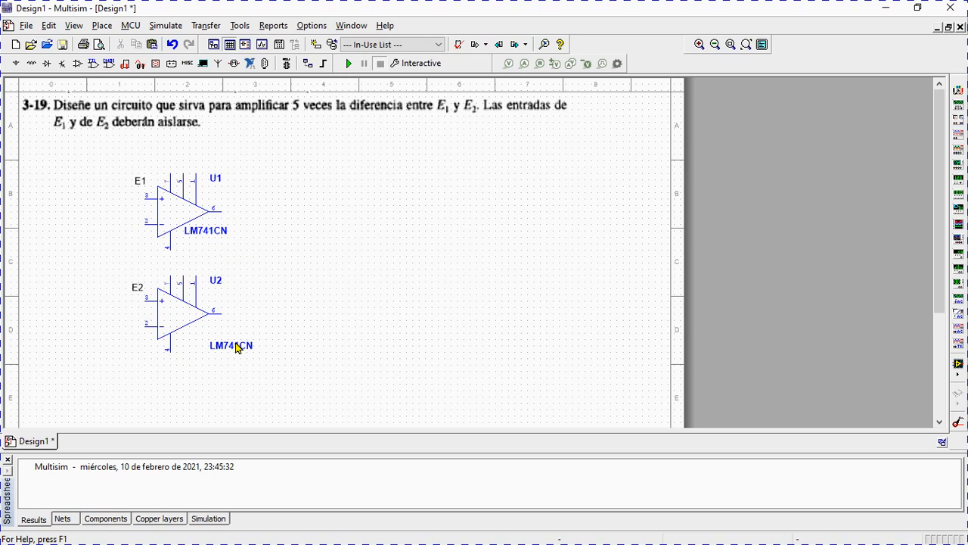
pyautogui.click(236, 345)
pyautogui.moveTo(236, 345); pyautogui.dragTo(210, 335)
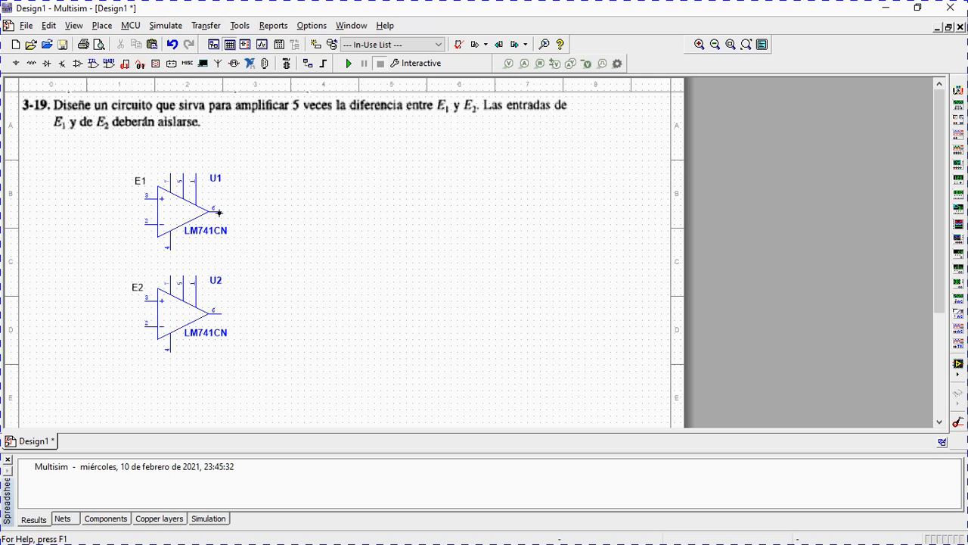
# Wire the output of U1 and of U2 back to its own inverting input, forming two voltage followers.
pyautogui.click(219, 211)
pyautogui.click(241, 258)
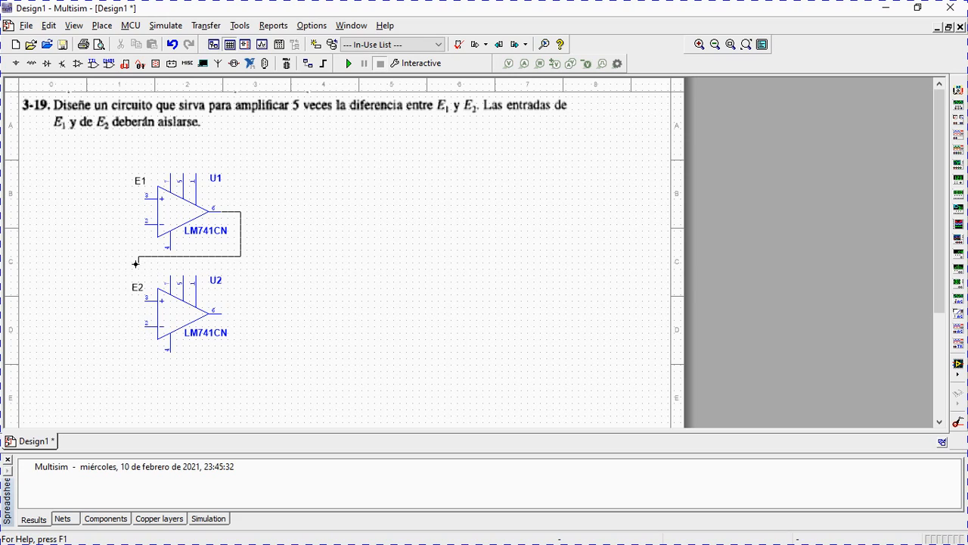
pyautogui.click(143, 224)
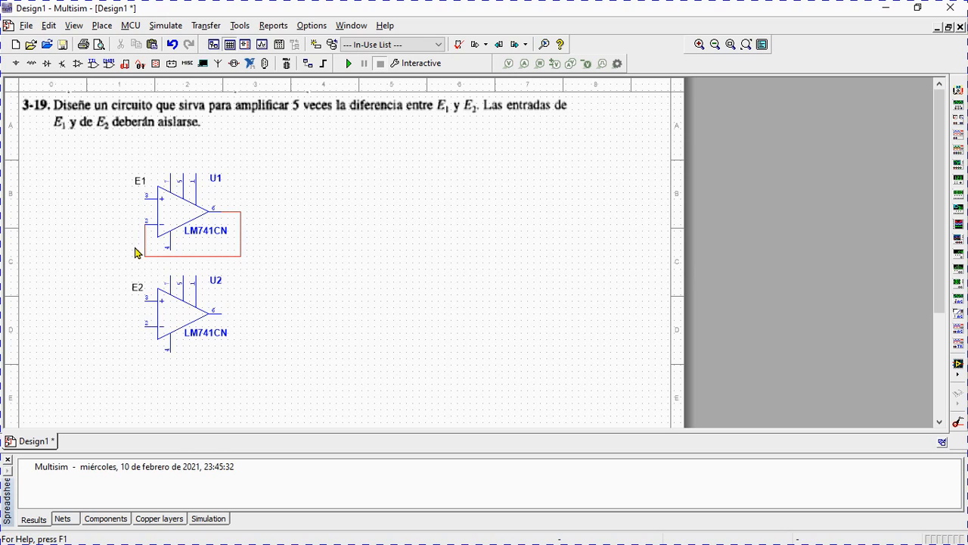
pyautogui.click(219, 311)
pyautogui.click(145, 324)
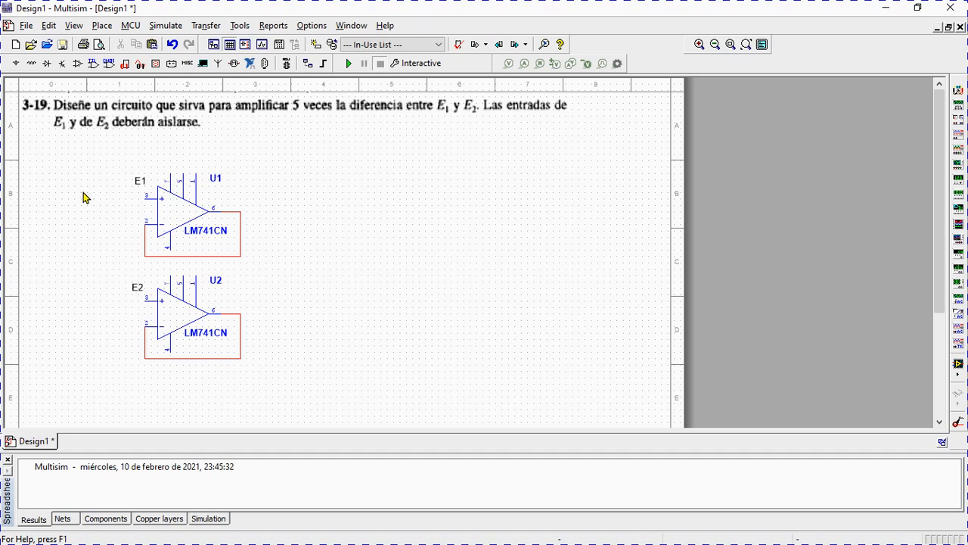
# Place two DC_POWER voltage sources, one beside the inputs of U1 and one beside the inputs of U2.
pyautogui.click(31, 64)
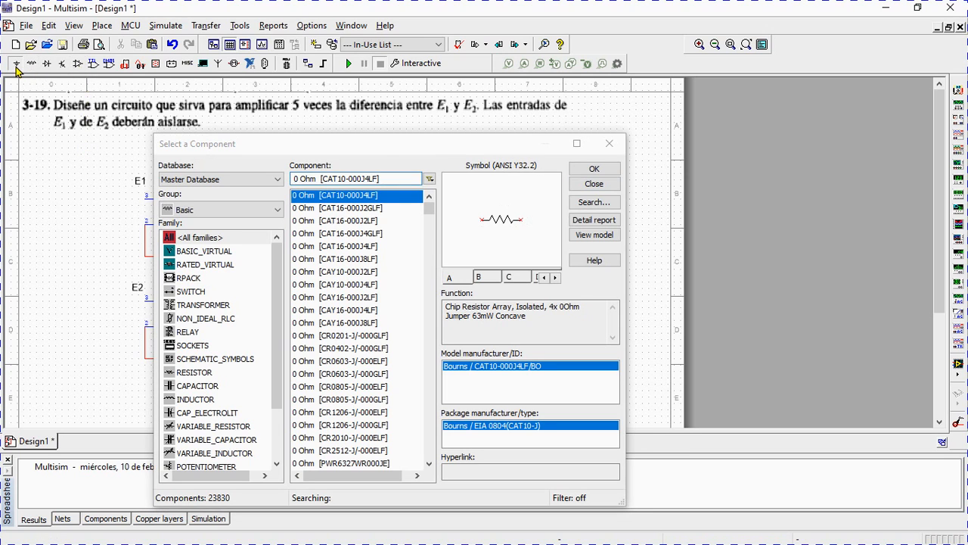
pyautogui.click(17, 65)
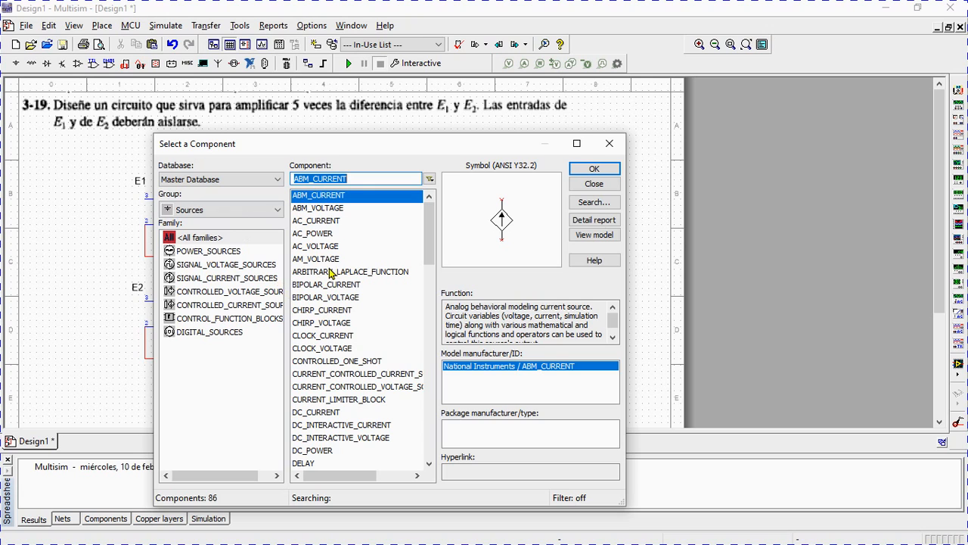
pyautogui.click(339, 451)
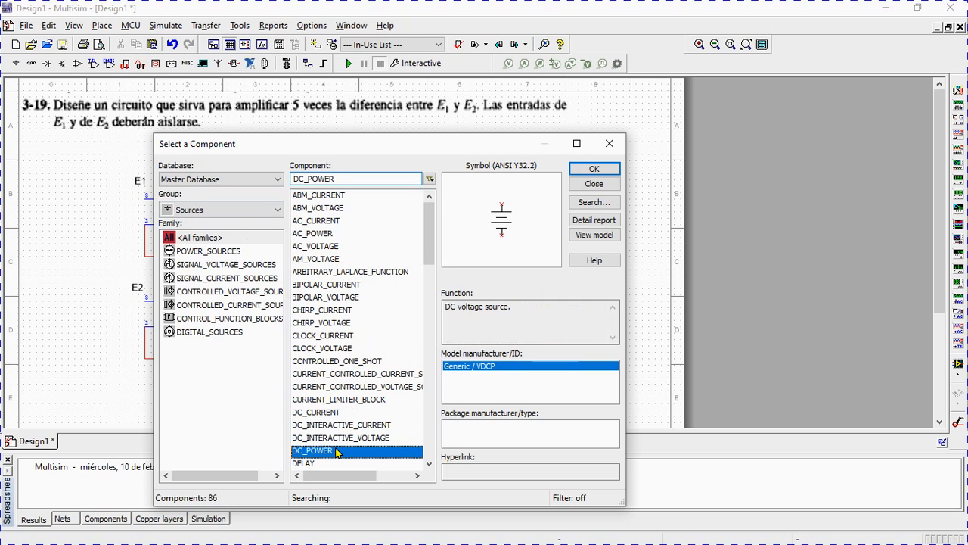
pyautogui.click(592, 169)
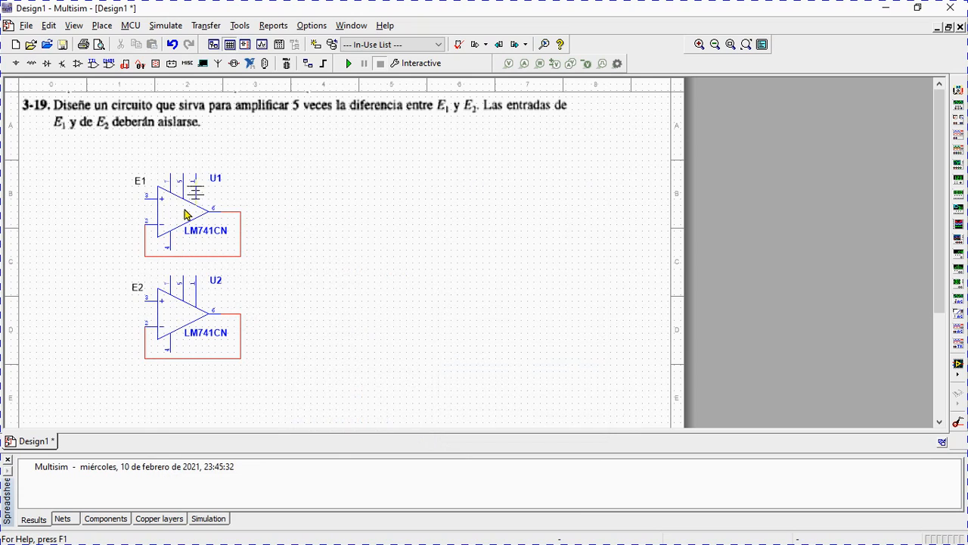
pyautogui.click(76, 231)
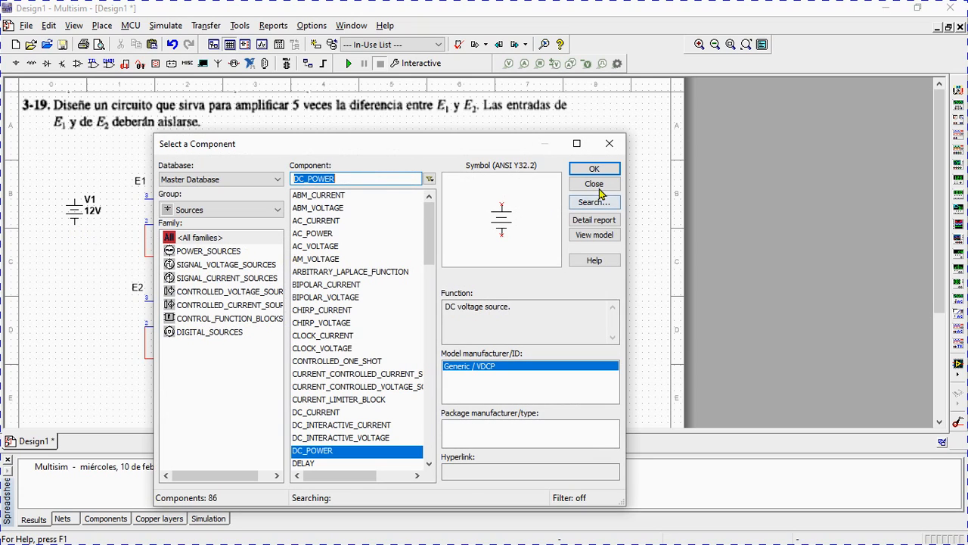
pyautogui.click(600, 173)
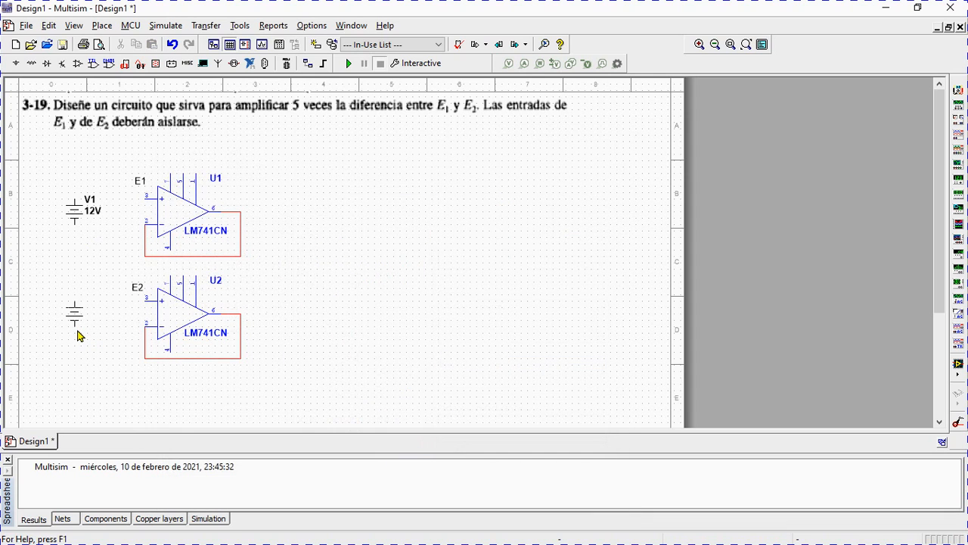
pyautogui.click(79, 335)
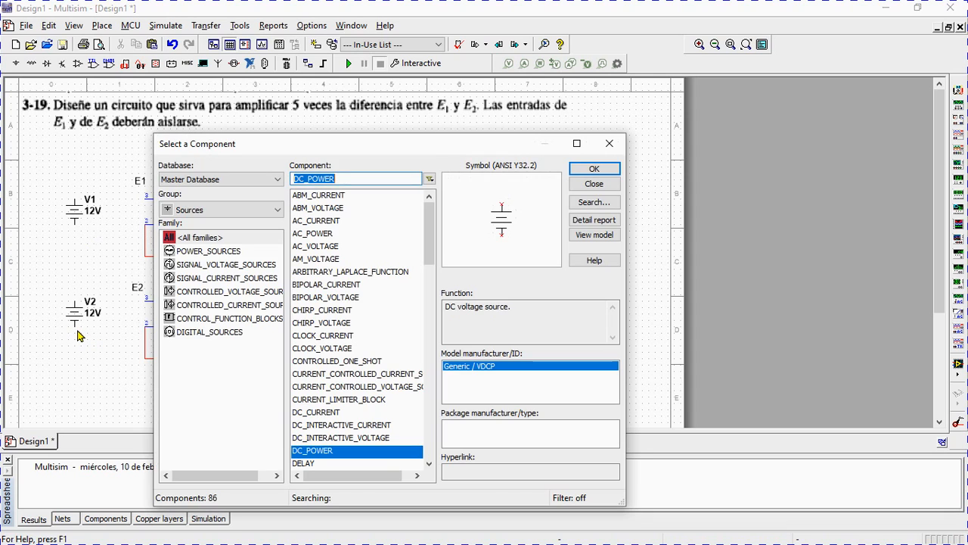
pyautogui.click(611, 185)
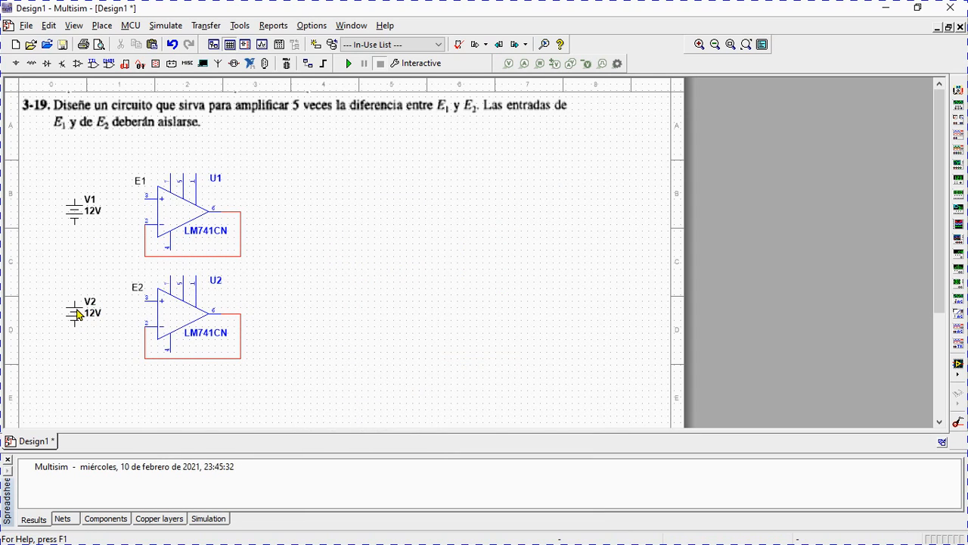
# Shift sources V2 and V1 slightly down so their upper terminals sit below the op-amps' non-inverting inputs.
pyautogui.moveTo(59, 331)
pyautogui.mouseDown()
pyautogui.moveTo(100, 289)
pyautogui.moveTo(72, 330)
pyautogui.mouseUp()
pyautogui.click(78, 211)
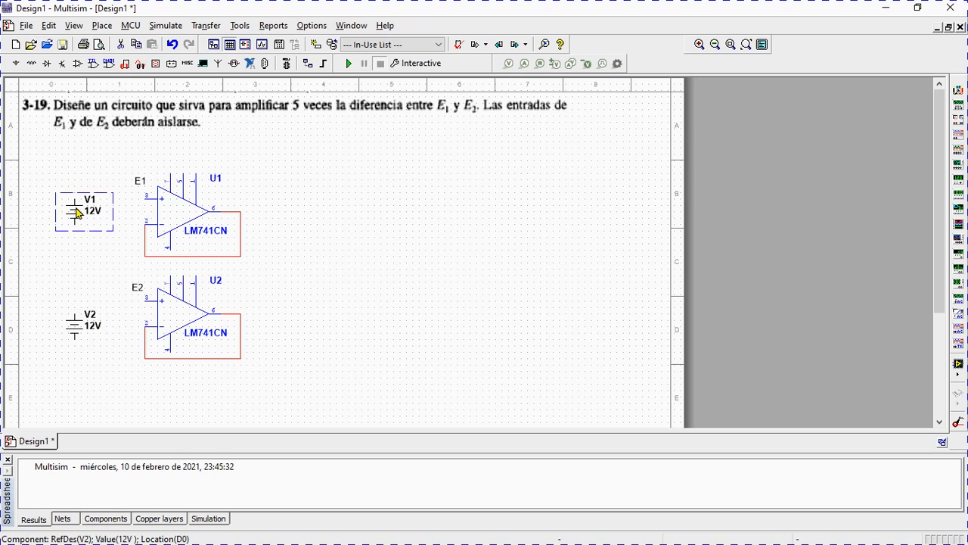
pyautogui.moveTo(72, 213); pyautogui.dragTo(73, 225)
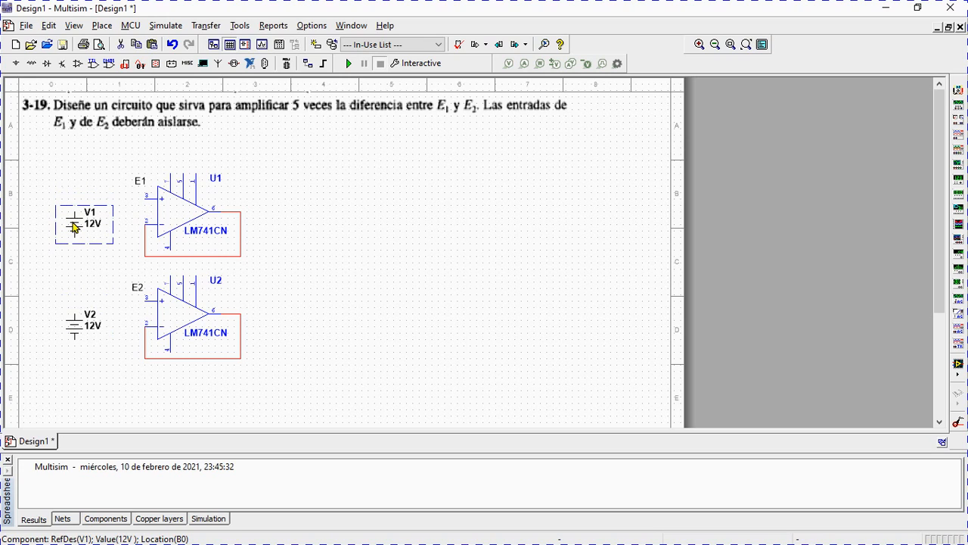
pyautogui.click(109, 185)
# Wire the non-inverting input of U1 to the positive terminal of V1, and that of U2 to V2.
pyautogui.click(146, 199)
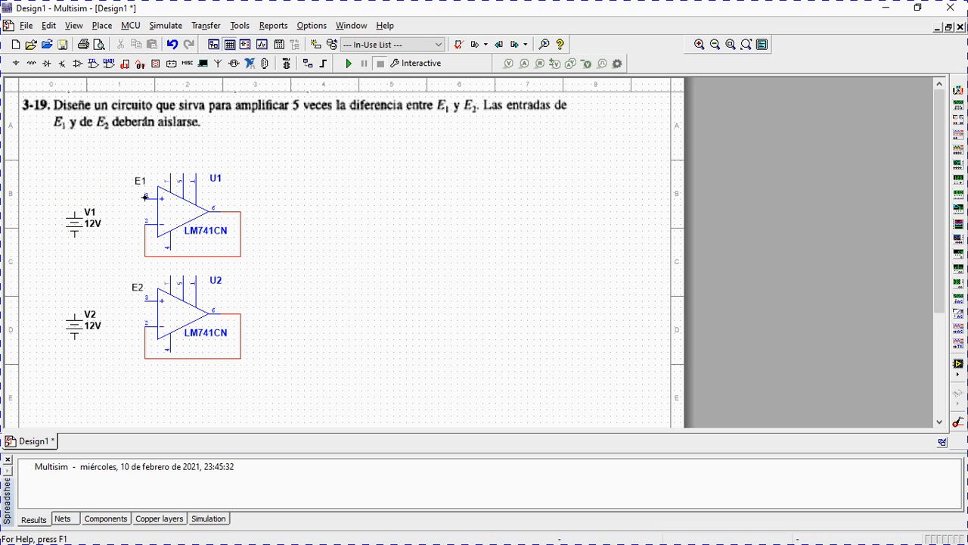
pyautogui.click(75, 206)
pyautogui.click(146, 301)
pyautogui.click(74, 310)
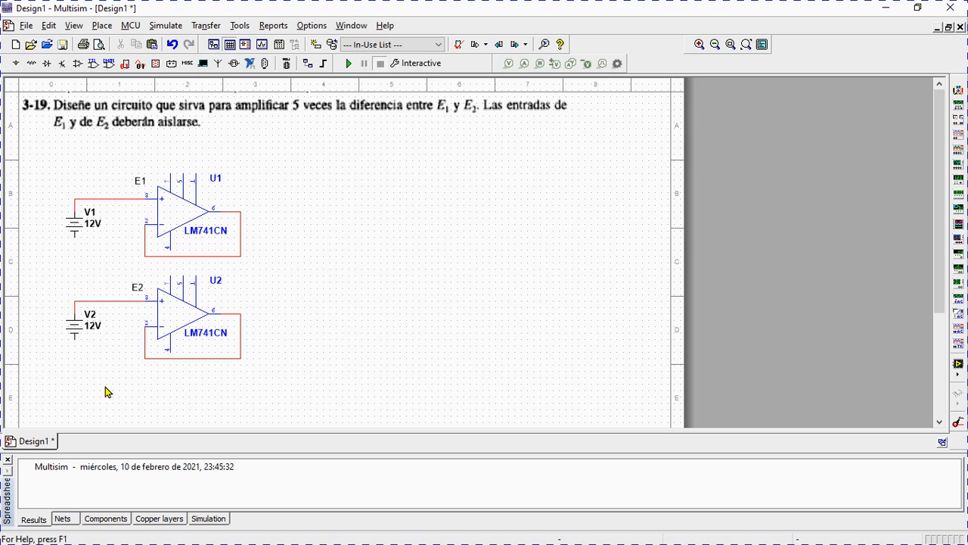
# Place a GROUND symbol below V1 and another below V2, and wire each to its source's negative terminal.
pyautogui.click(18, 66)
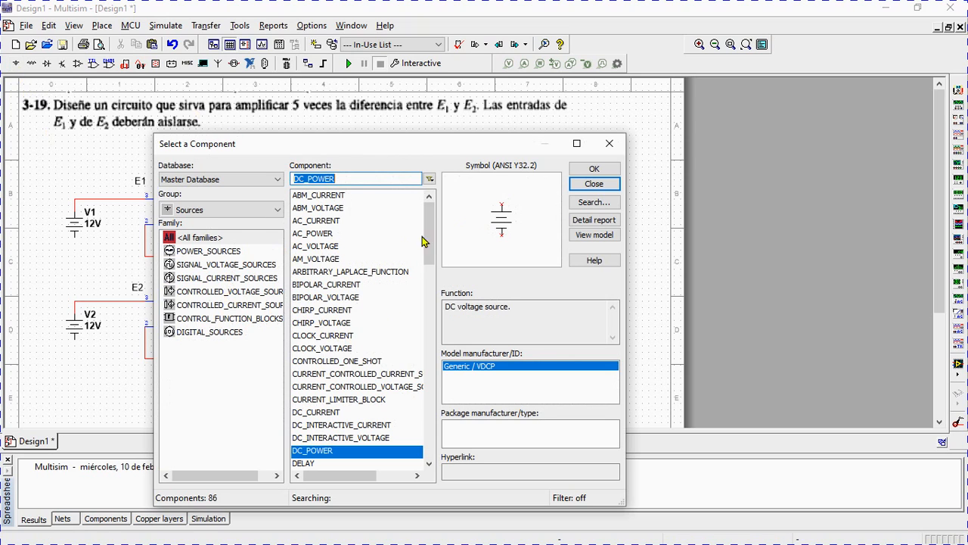
pyautogui.scroll(-5, 348, 341)
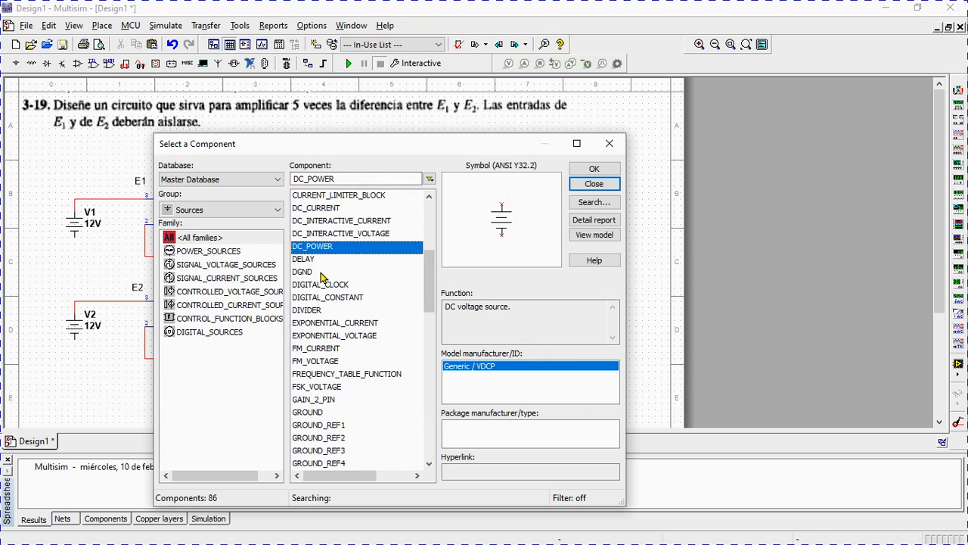
pyautogui.click(325, 412)
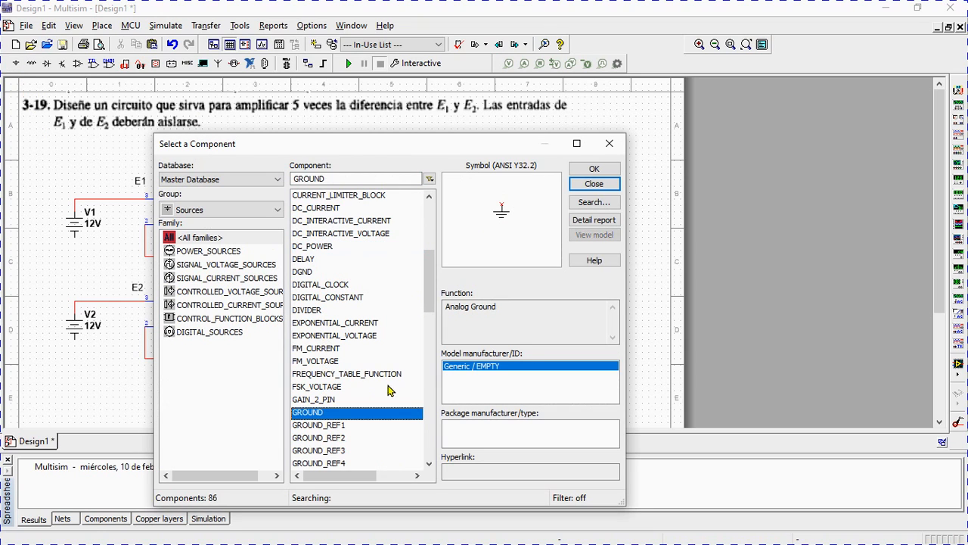
pyautogui.click(593, 168)
pyautogui.click(76, 259)
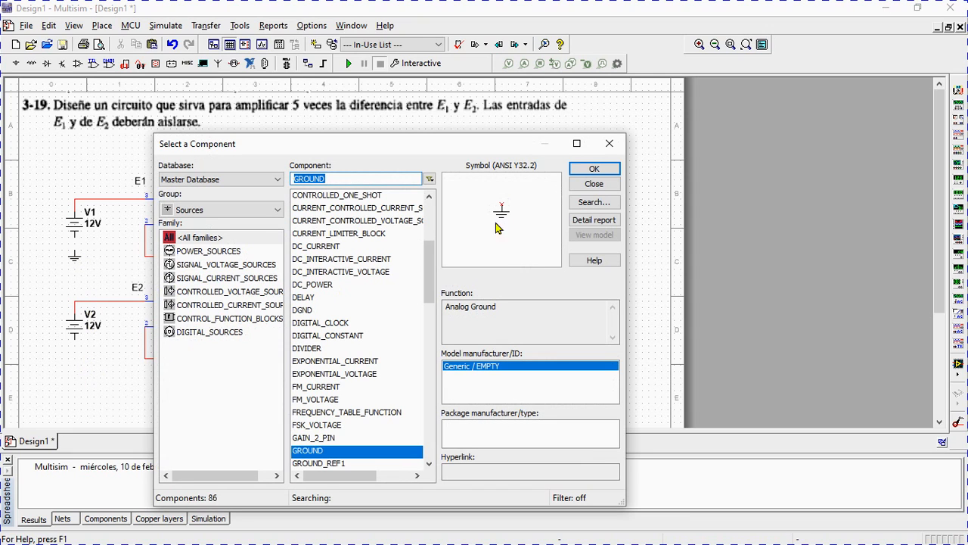
pyautogui.click(594, 168)
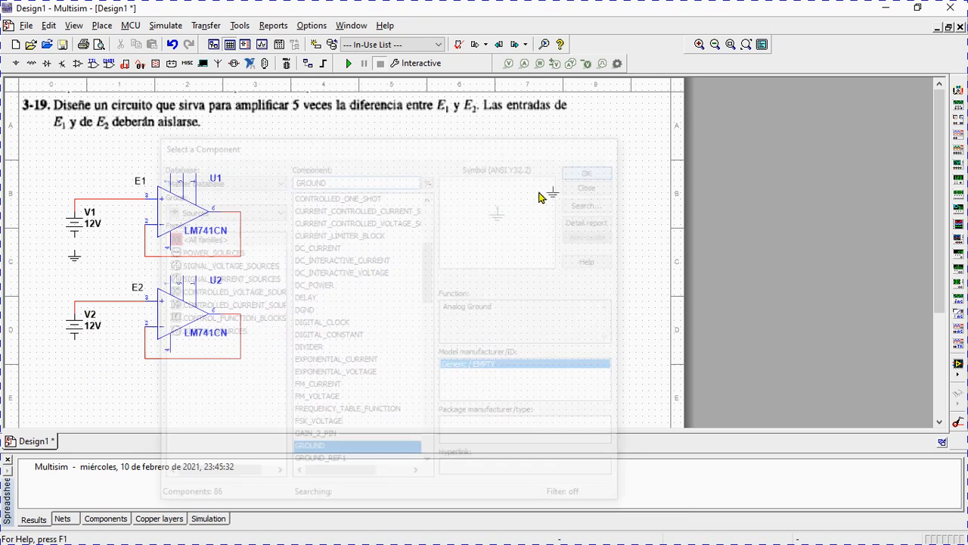
pyautogui.click(76, 357)
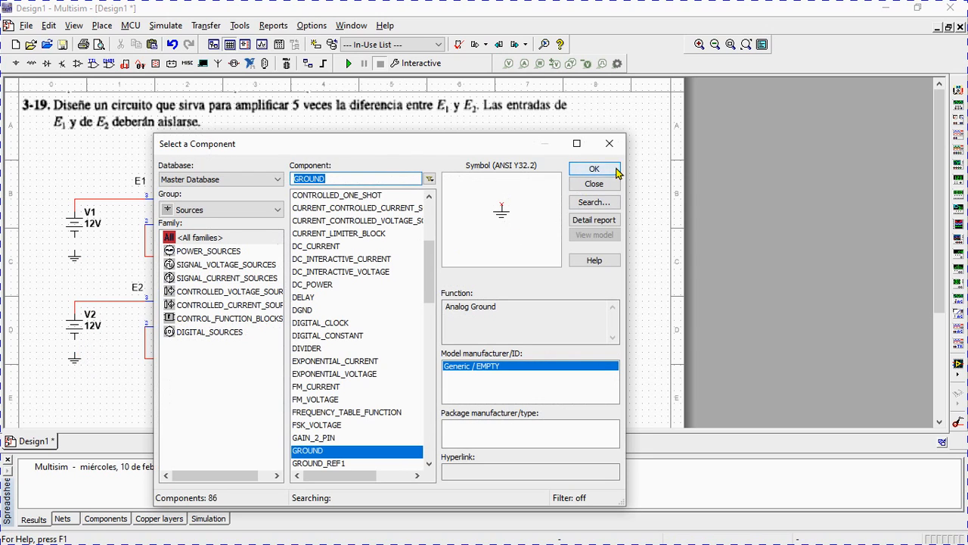
pyautogui.click(594, 184)
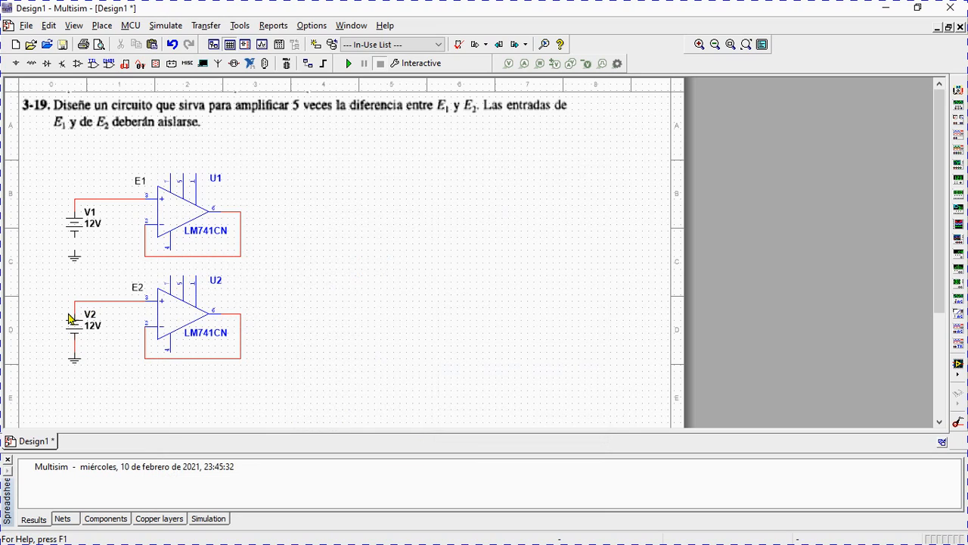
pyautogui.click(75, 249)
pyautogui.click(75, 237)
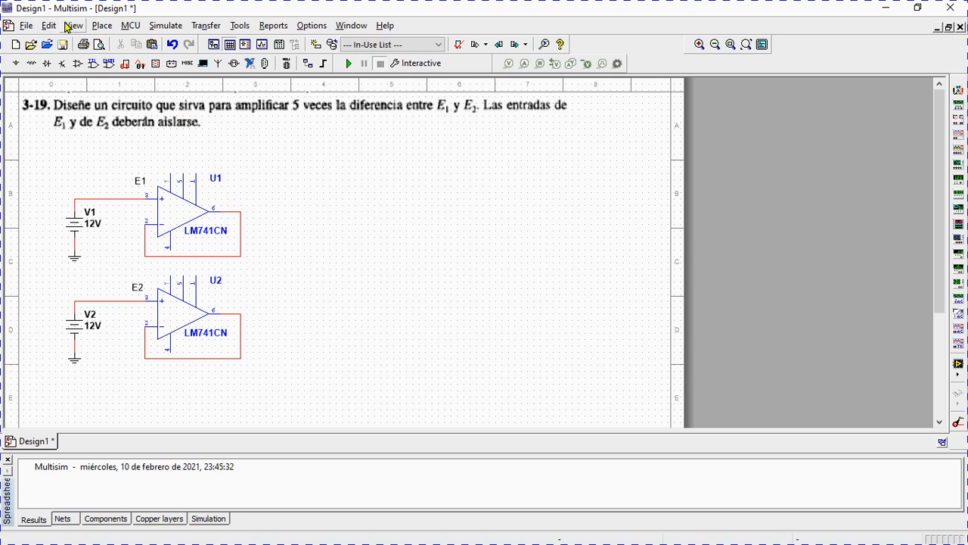
# Add the text label "E1" just above the output wire of U1.
pyautogui.click(102, 25)
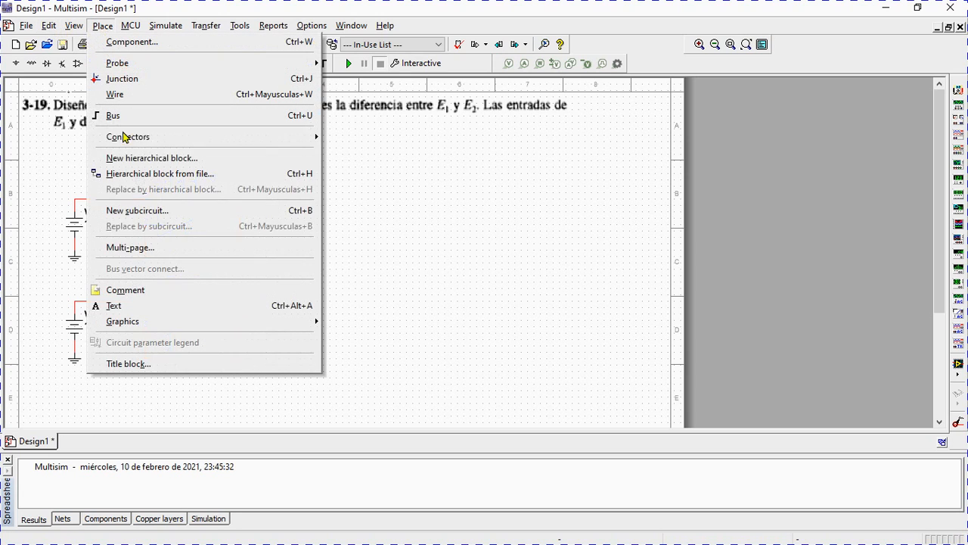
pyautogui.click(140, 307)
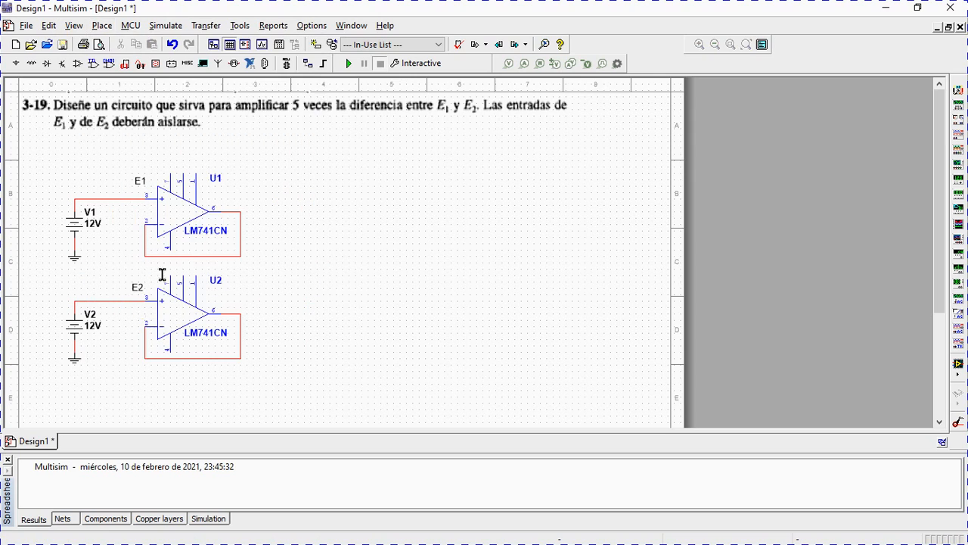
pyautogui.click(262, 200)
pyautogui.write('E1')
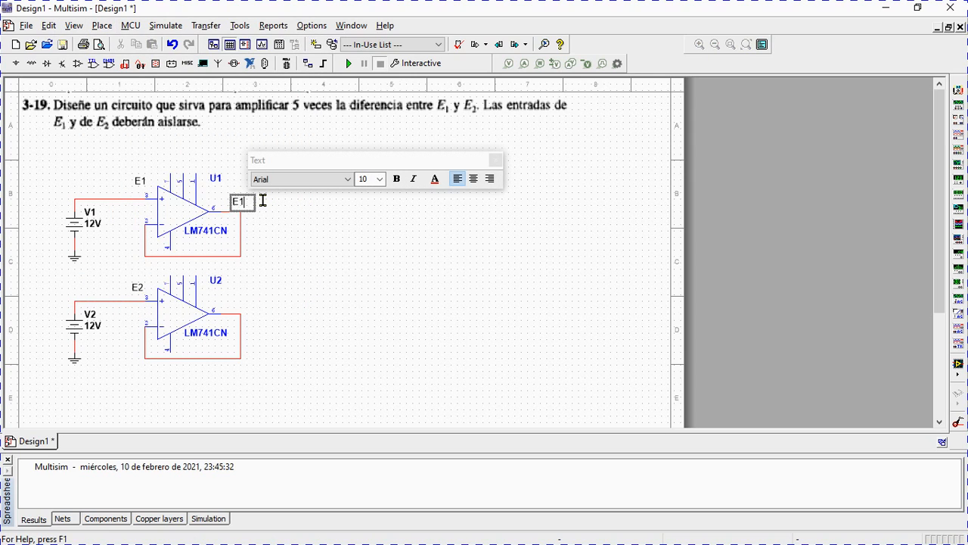
pyautogui.click(234, 304)
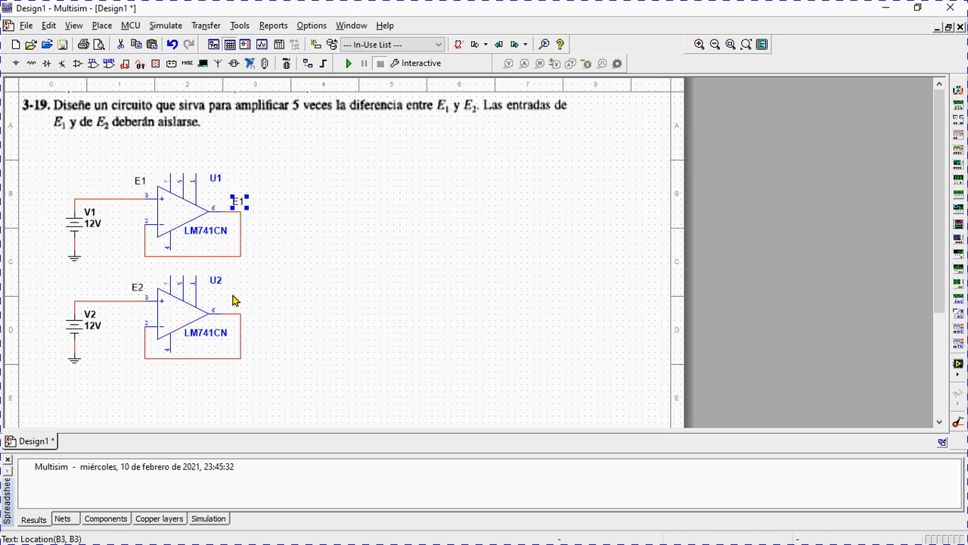
pyautogui.click(229, 299)
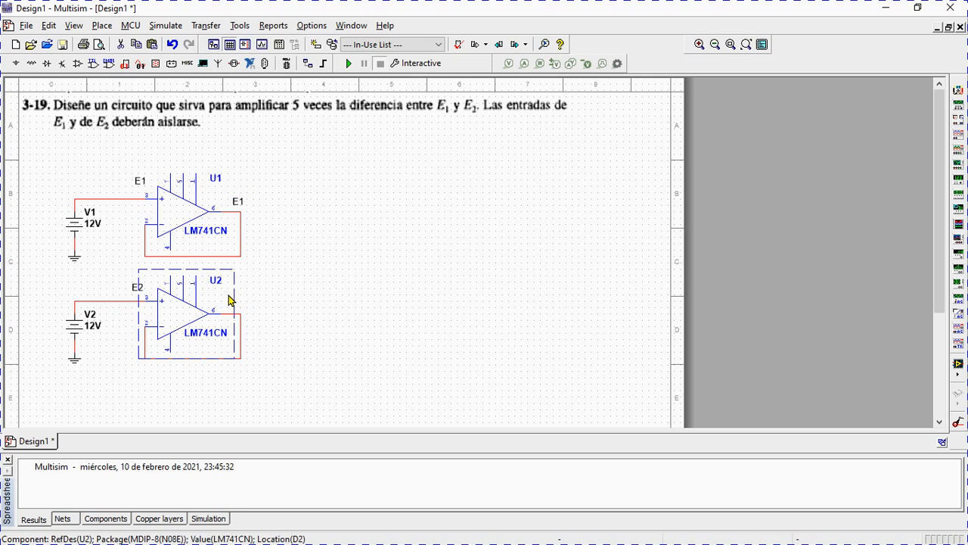
# Add the text label "E2" above the output wire of U2 and nudge it slightly left.
pyautogui.click(97, 25)
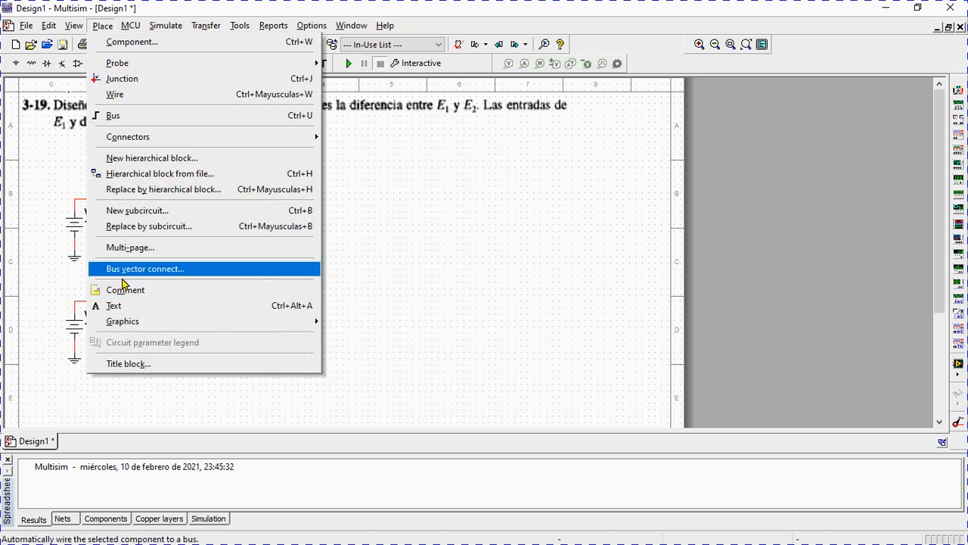
pyautogui.click(114, 305)
pyautogui.click(243, 304)
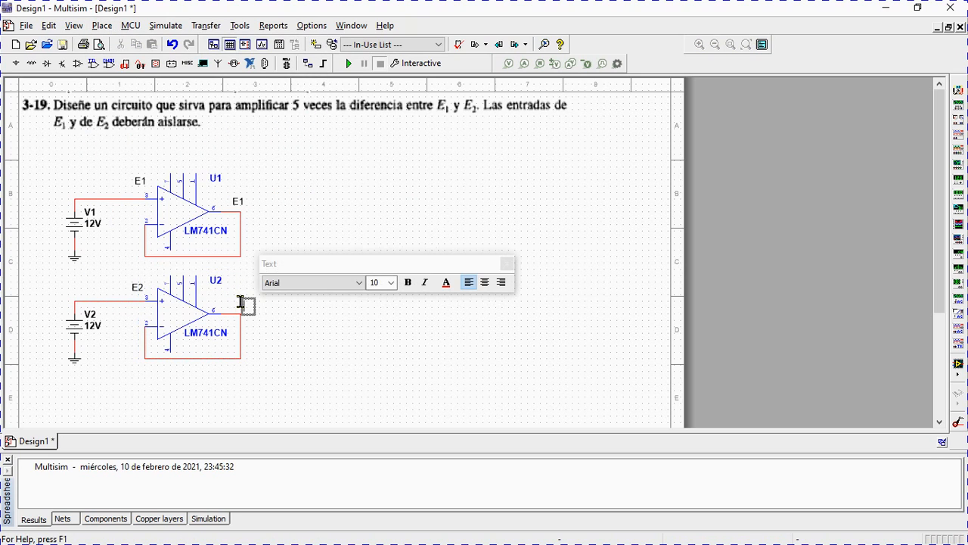
pyautogui.write('E2')
pyautogui.click(506, 263)
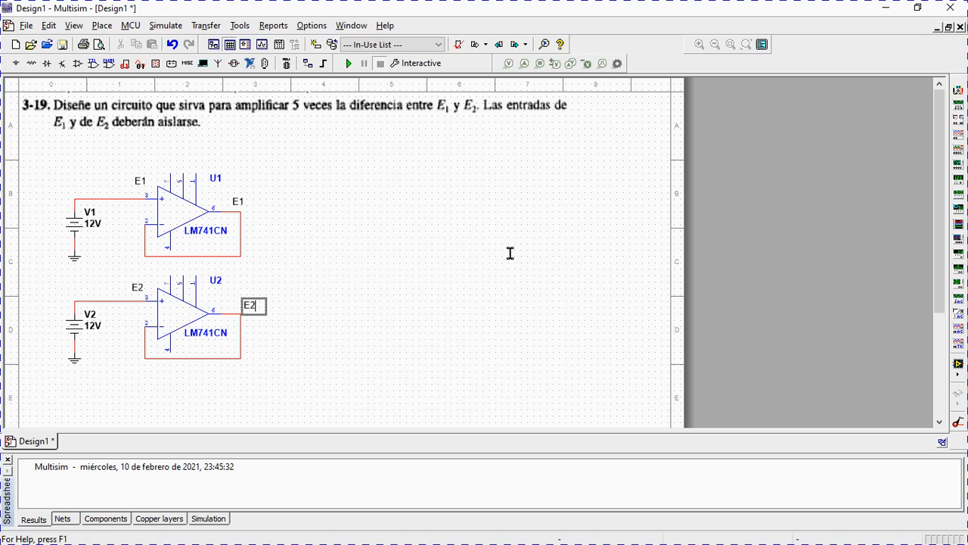
pyautogui.click(266, 276)
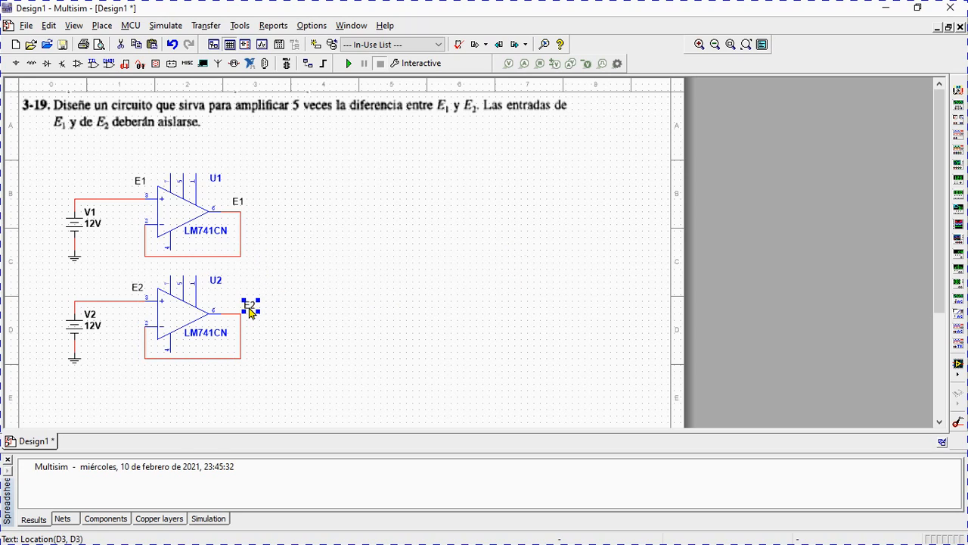
pyautogui.moveTo(242, 302); pyautogui.dragTo(237, 303)
pyautogui.moveTo(239, 306); pyautogui.dragTo(233, 306)
pyautogui.click(321, 250)
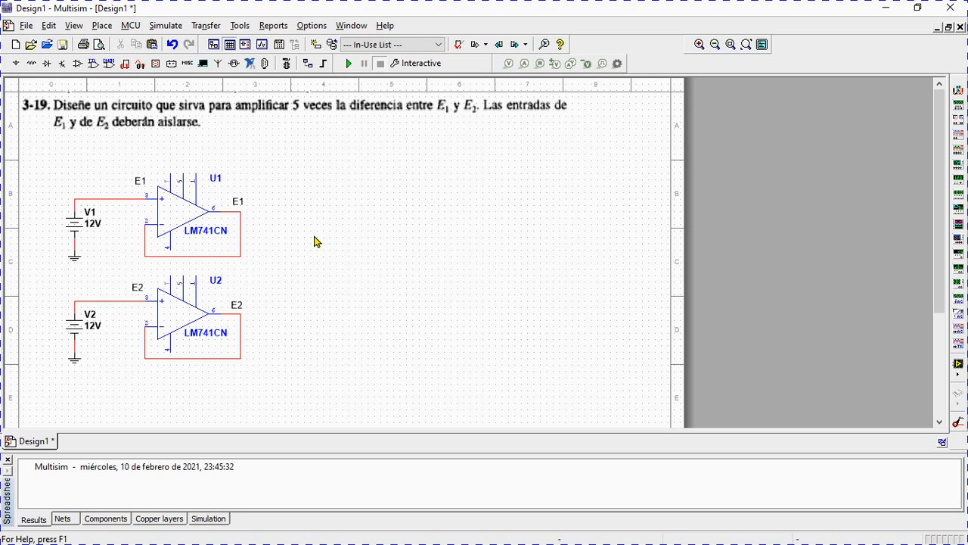
# Place two more LM741CN op-amps in a row to the right of U1, leaving space between them.
pyautogui.click(77, 64)
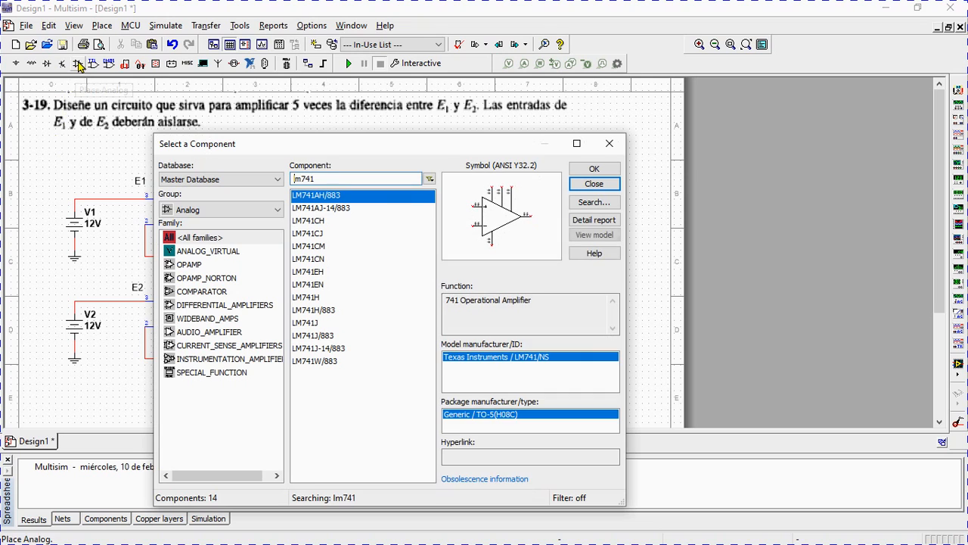
pyautogui.click(324, 259)
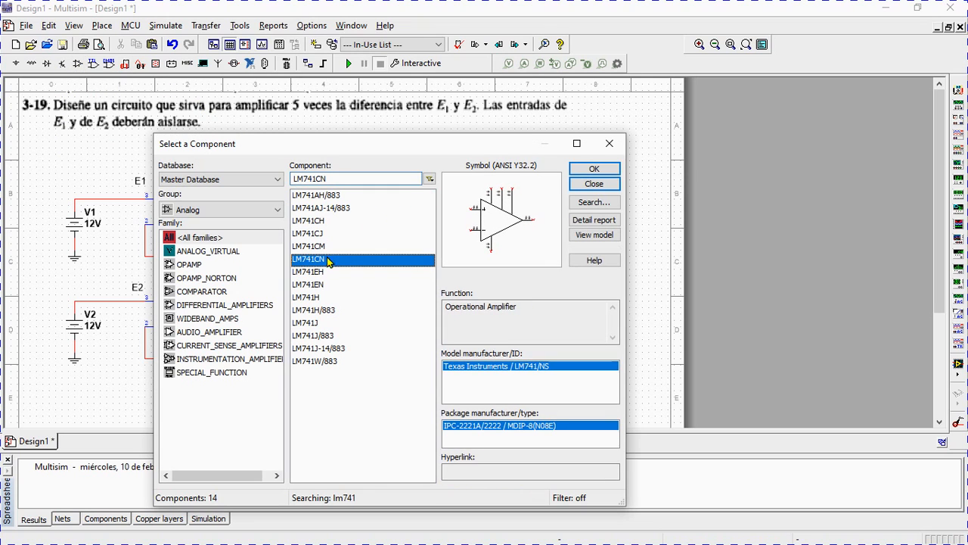
pyautogui.click(594, 169)
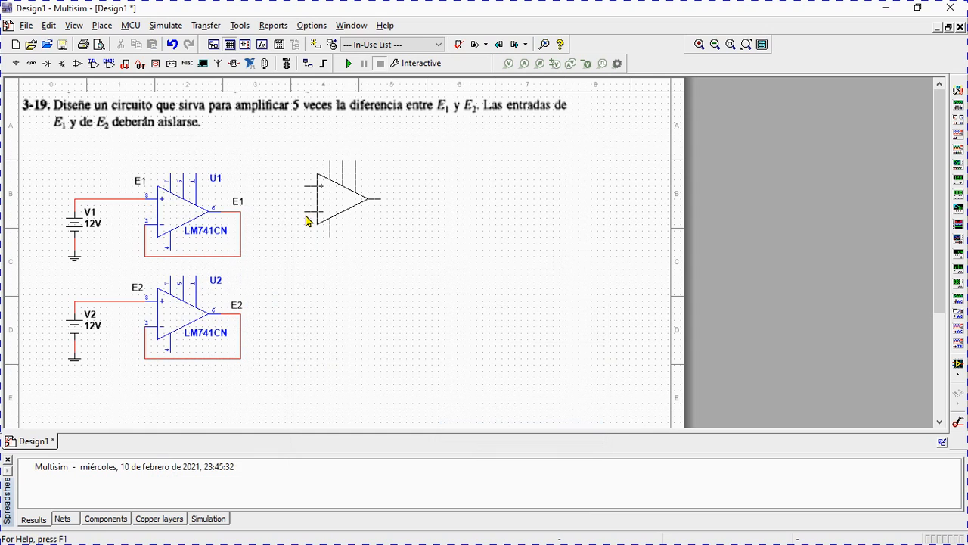
pyautogui.click(306, 216)
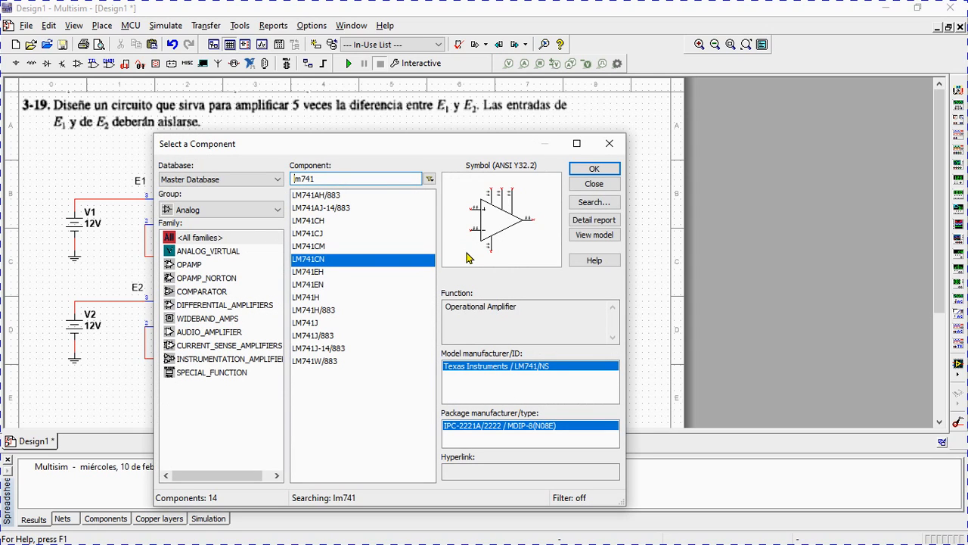
pyautogui.click(595, 170)
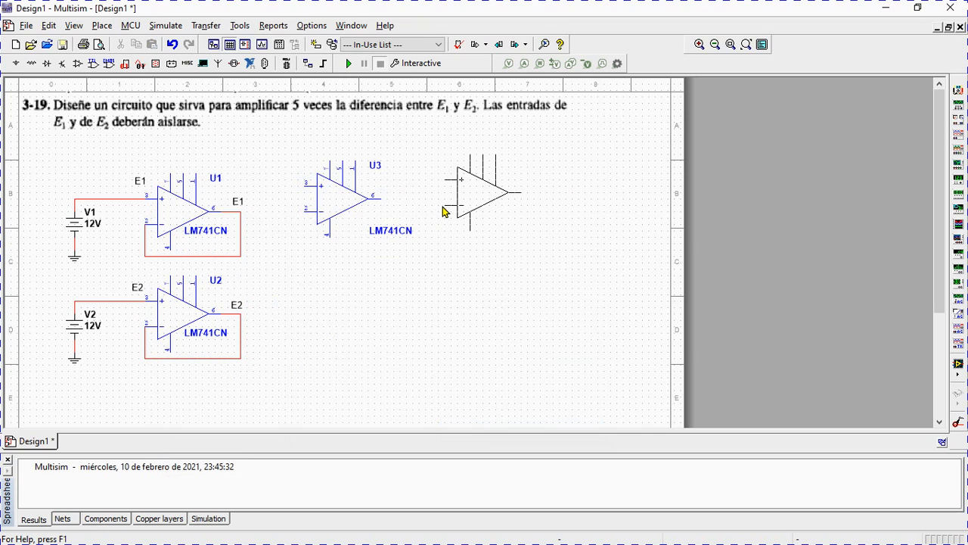
pyautogui.click(439, 205)
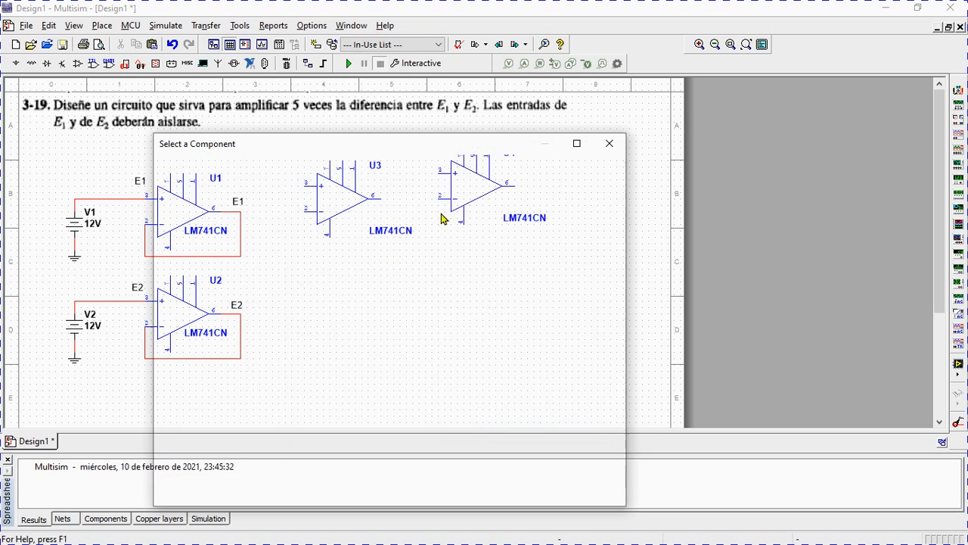
pyautogui.click(595, 189)
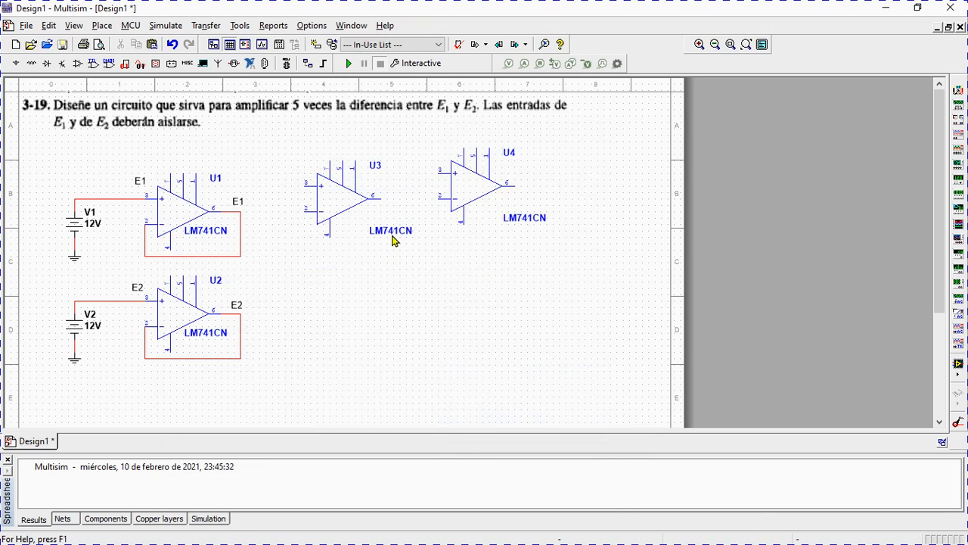
# Move the LM741CN part labels of U3 and U4 up and left, closer to their op-amp symbols.
pyautogui.click(397, 232)
pyautogui.moveTo(397, 232); pyautogui.dragTo(371, 218)
pyautogui.click(528, 220)
pyautogui.moveTo(528, 219); pyautogui.dragTo(508, 206)
pyautogui.click(452, 229)
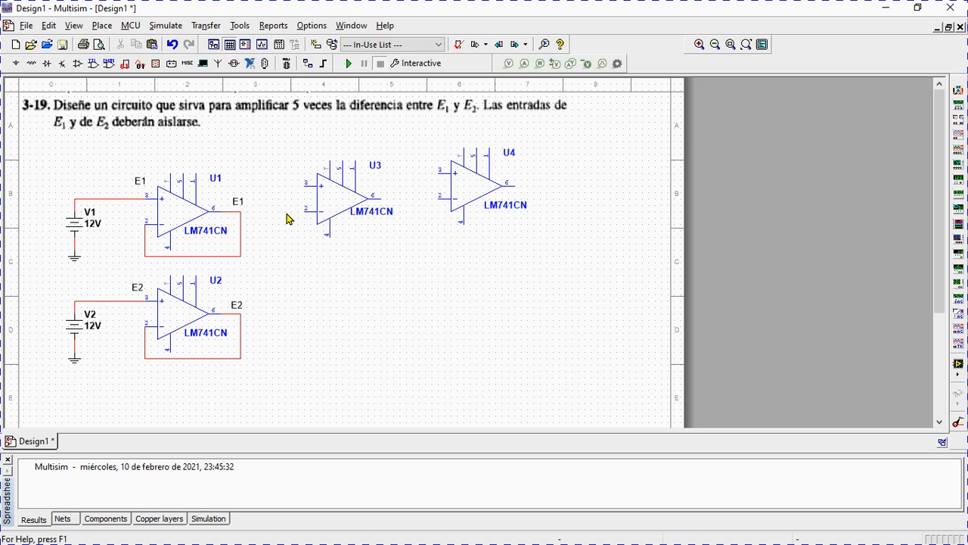
# Place two 1k resistors, one between the output of U1 and the inputs of U3, the other below U3.
pyautogui.click(34, 68)
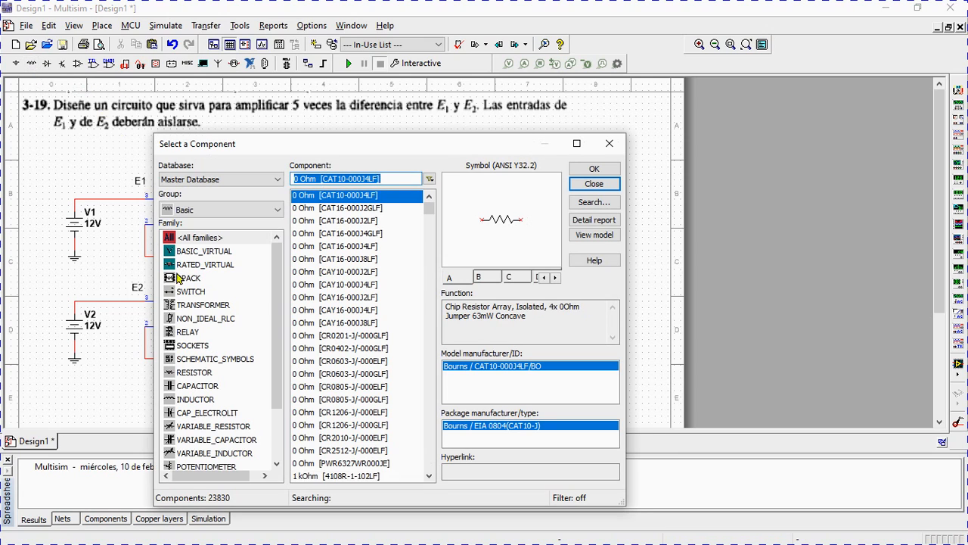
pyautogui.click(206, 376)
pyautogui.write('1k')
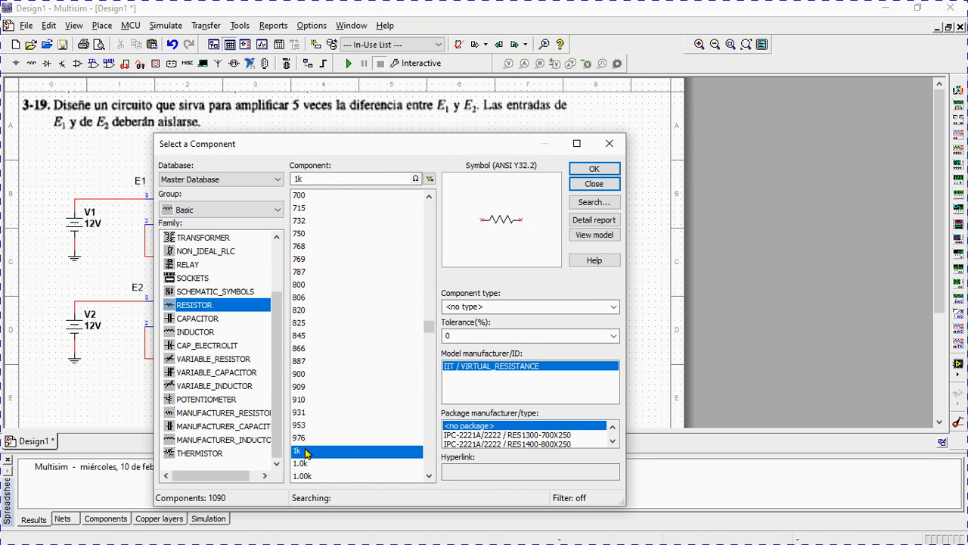
pyautogui.click(594, 168)
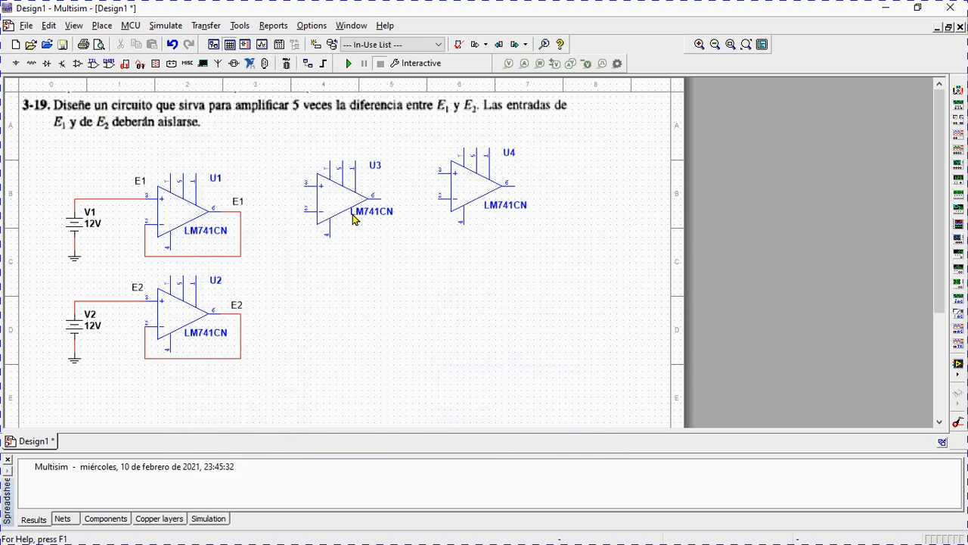
pyautogui.click(258, 216)
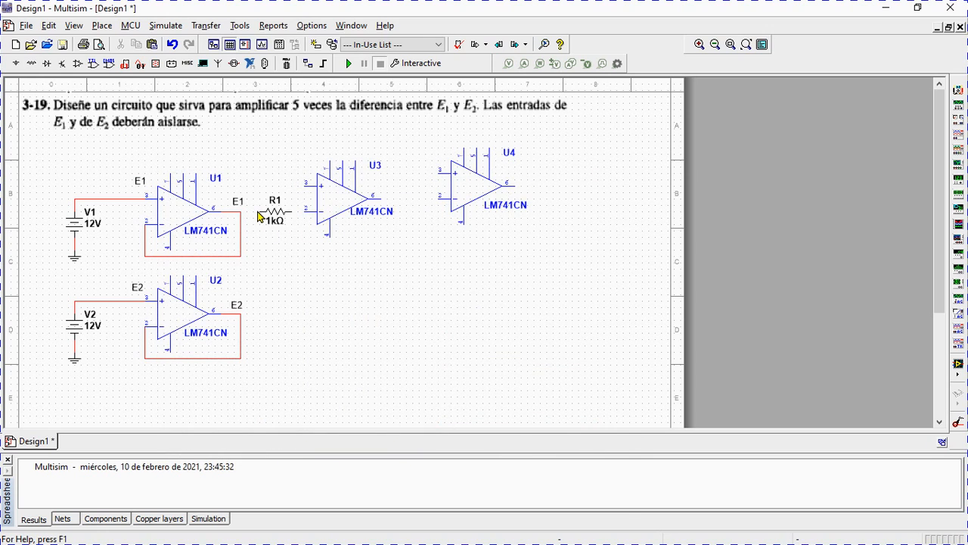
pyautogui.click(590, 170)
pyautogui.click(318, 270)
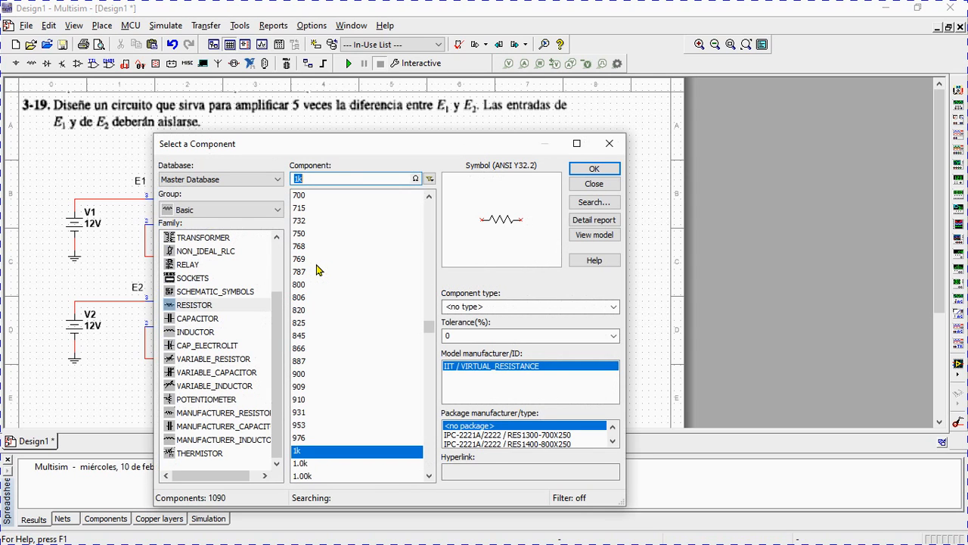
pyautogui.click(588, 187)
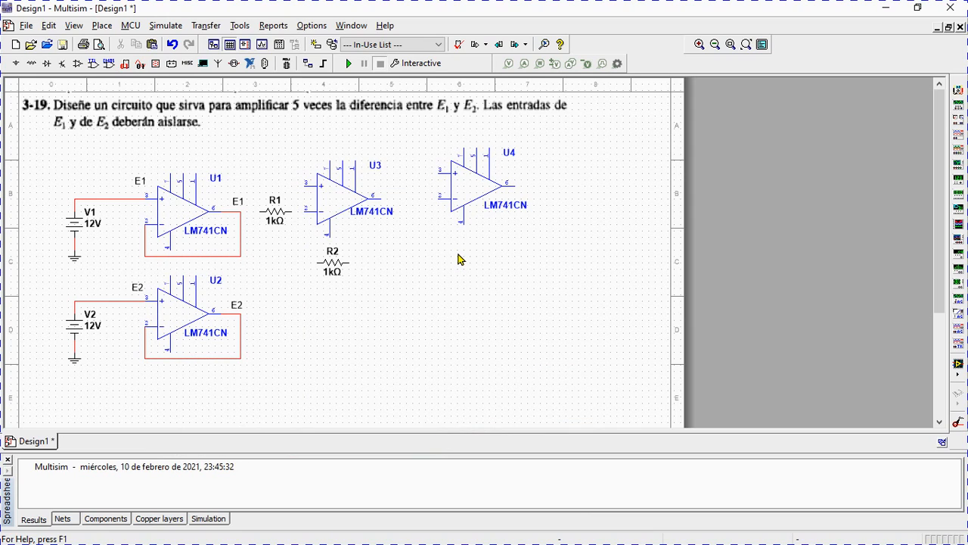
# Wire R2 as feedback between the output and the inverting input of U3.
pyautogui.click(382, 199)
pyautogui.click(355, 263)
pyautogui.click(318, 262)
pyautogui.click(305, 210)
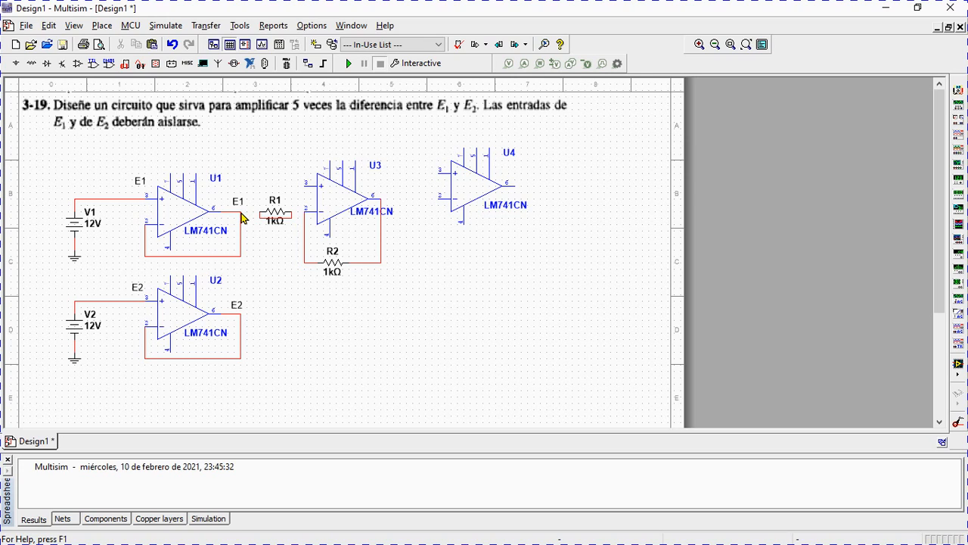
pyautogui.click(242, 213)
pyautogui.click(252, 218)
pyautogui.click(104, 27)
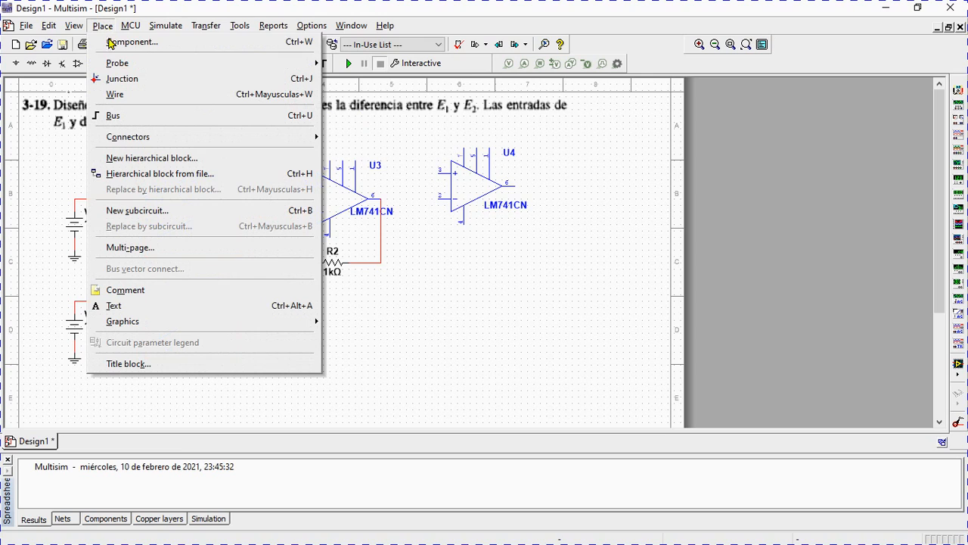
pyautogui.click(127, 97)
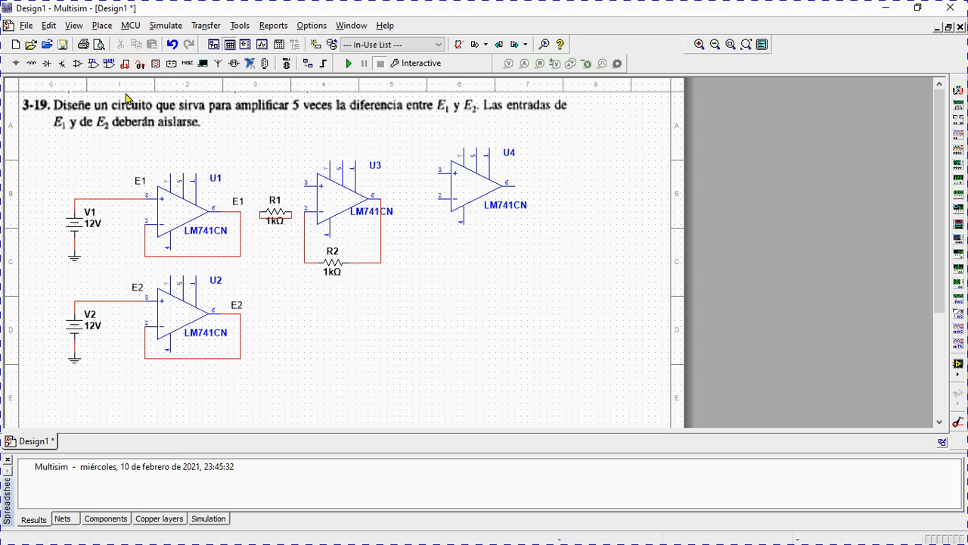
pyautogui.click(241, 216)
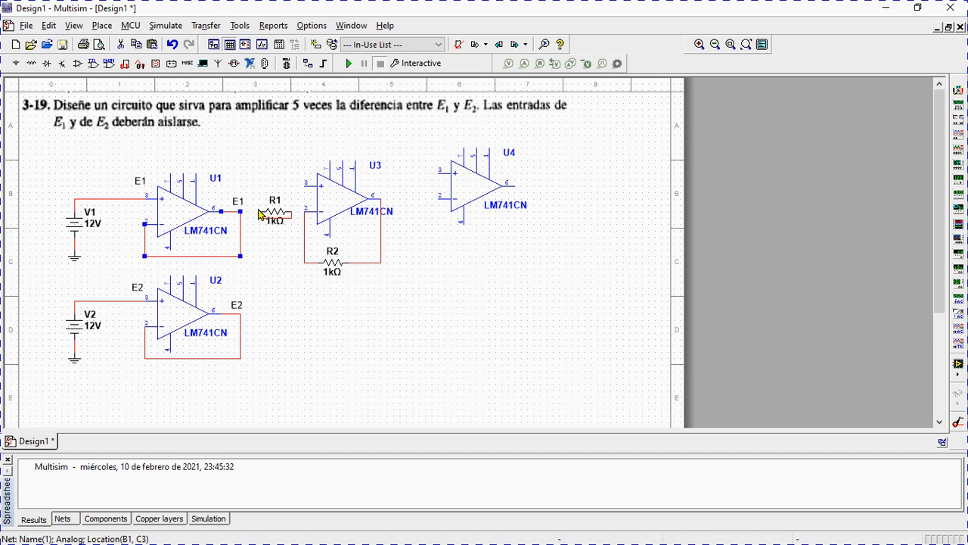
pyautogui.click(260, 216)
pyautogui.click(239, 210)
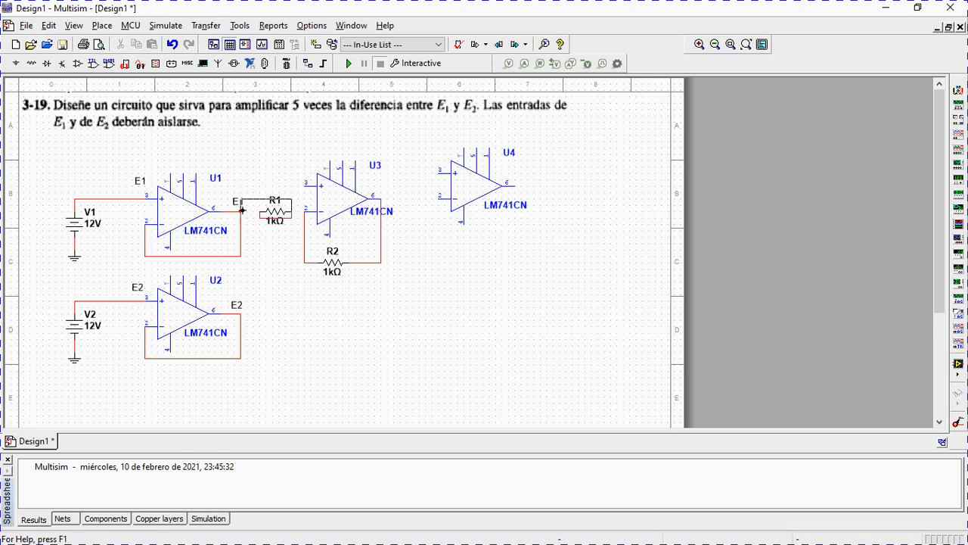
pyautogui.hotkey('ctrl', 'z')
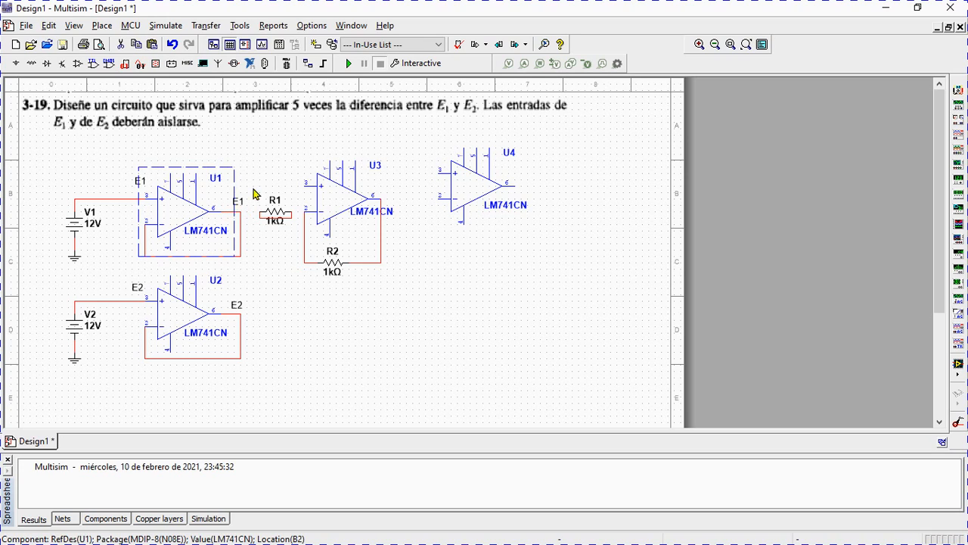
pyautogui.click(241, 230)
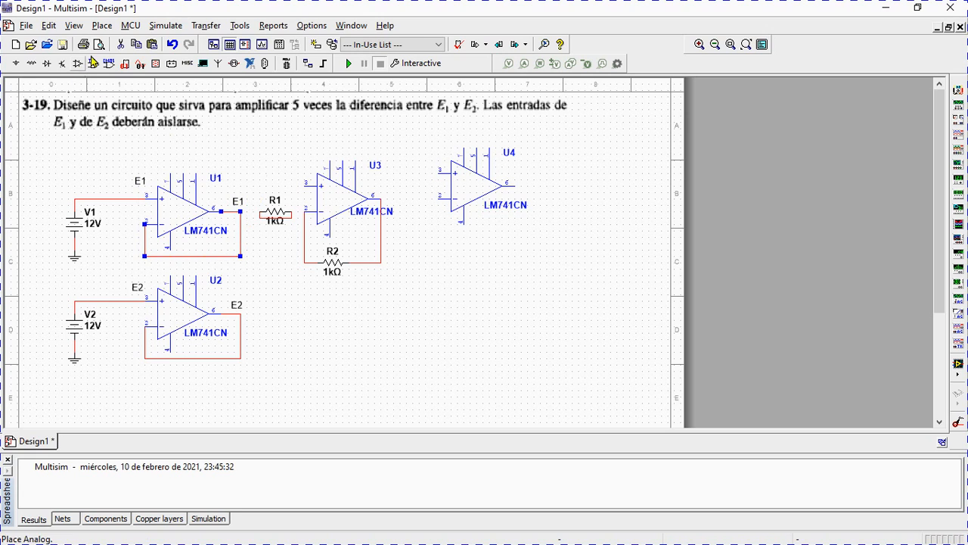
pyautogui.click(104, 27)
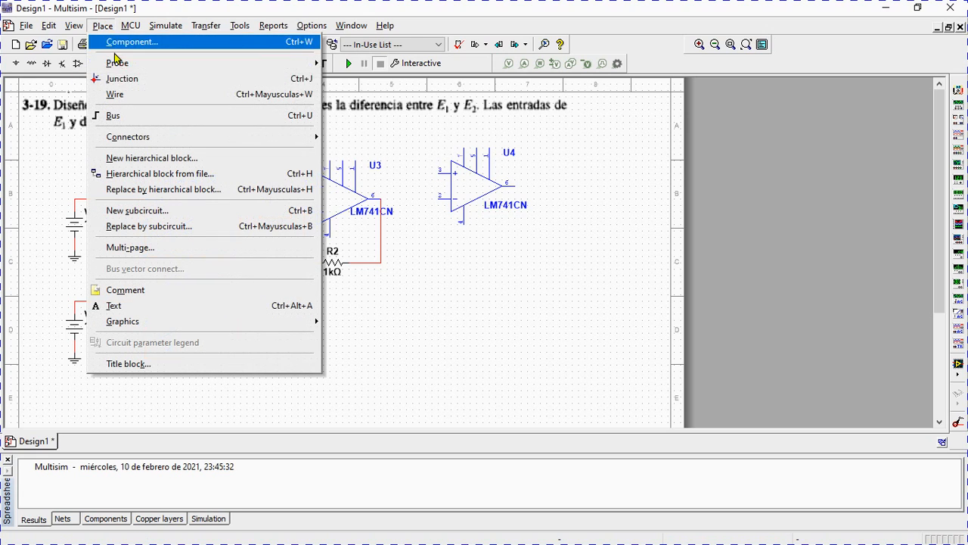
pyautogui.click(127, 95)
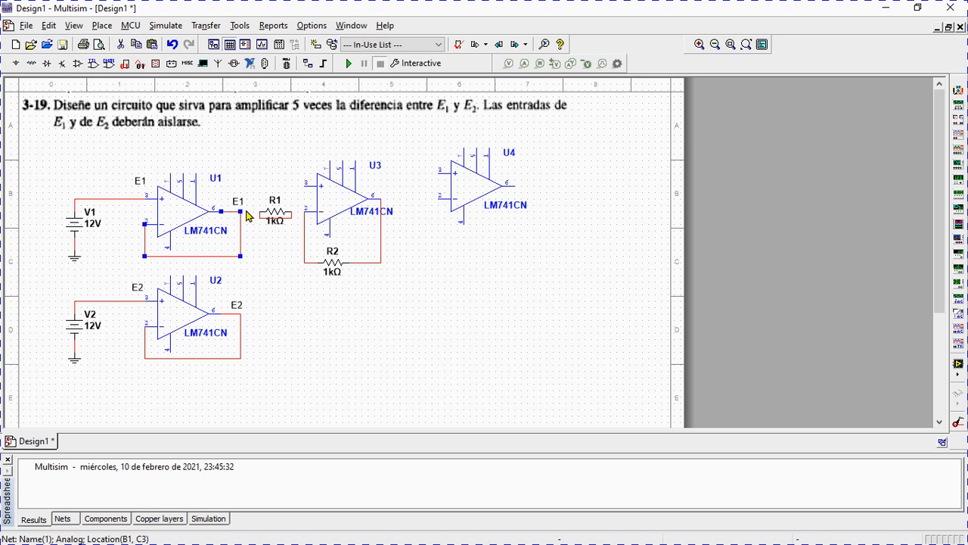
pyautogui.click(241, 203)
pyautogui.click(249, 213)
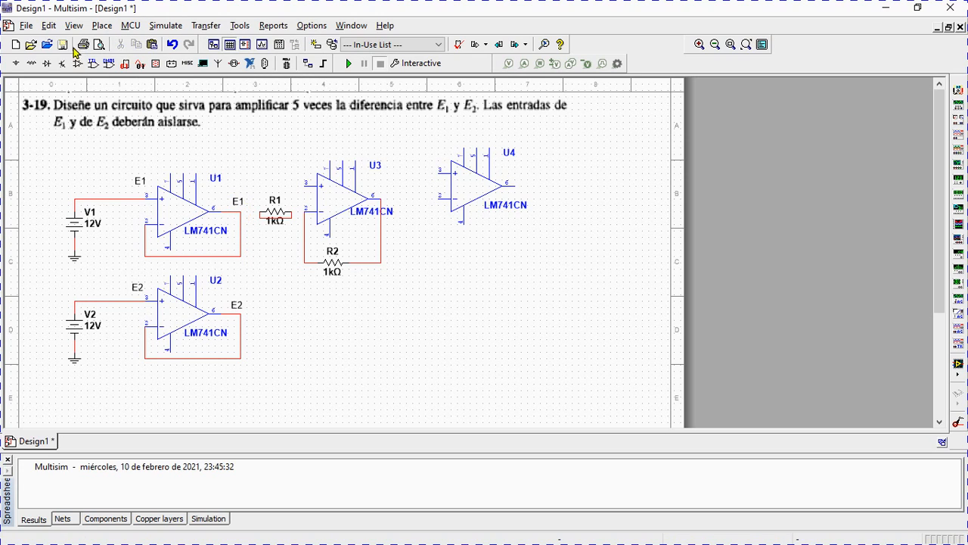
pyautogui.click(102, 25)
pyautogui.click(121, 93)
pyautogui.click(247, 212)
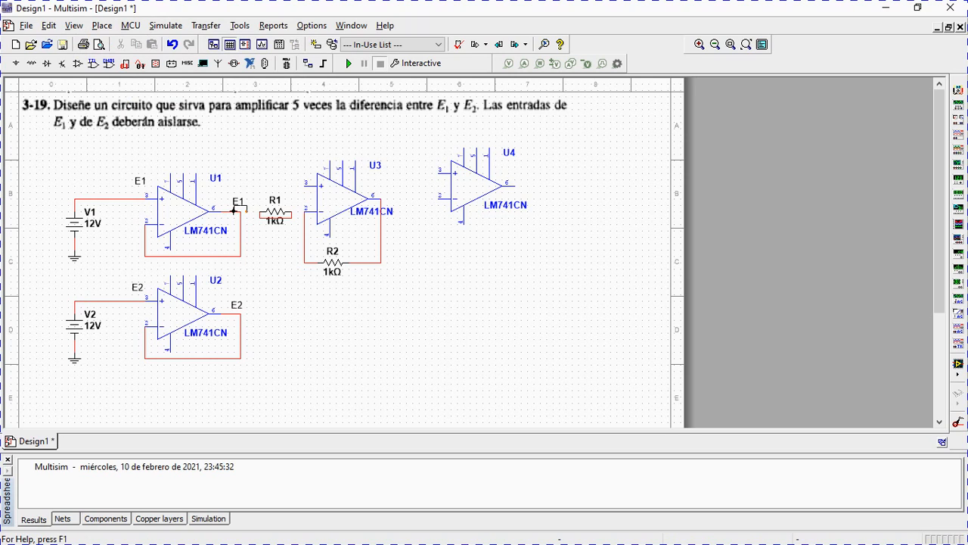
pyautogui.click(233, 211)
pyautogui.press('Escape')
# Remove the stray wire looping across R1, and wire R1 between the output of U1 and the inverting input of U3.
pyautogui.hotkey('ctrl', 'z')
pyautogui.hotkey('ctrl', 'z')
pyautogui.click(260, 210)
pyautogui.click(239, 213)
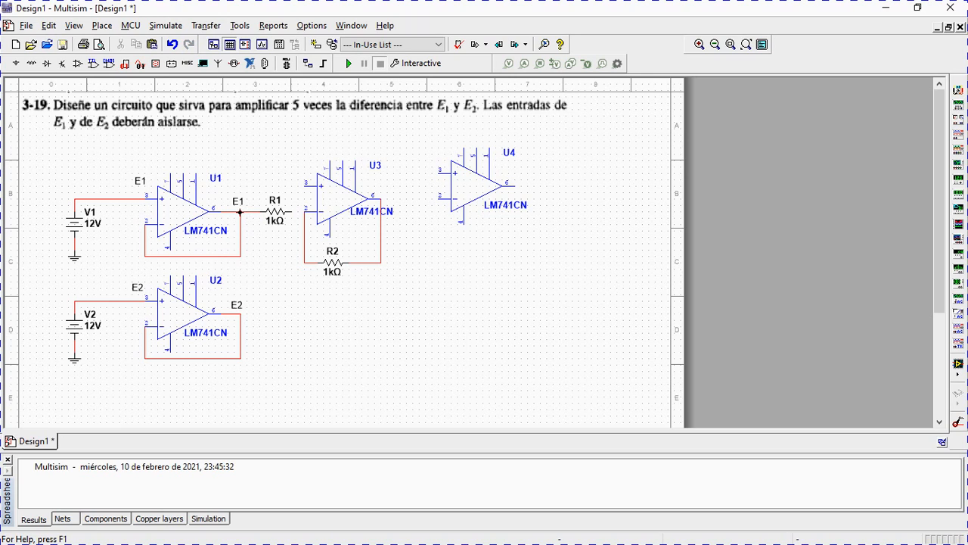
pyautogui.click(292, 212)
pyautogui.click(302, 217)
# Place two more 1k resistors, one between the output of U3 and the inputs of U4, the other below U4.
pyautogui.click(34, 63)
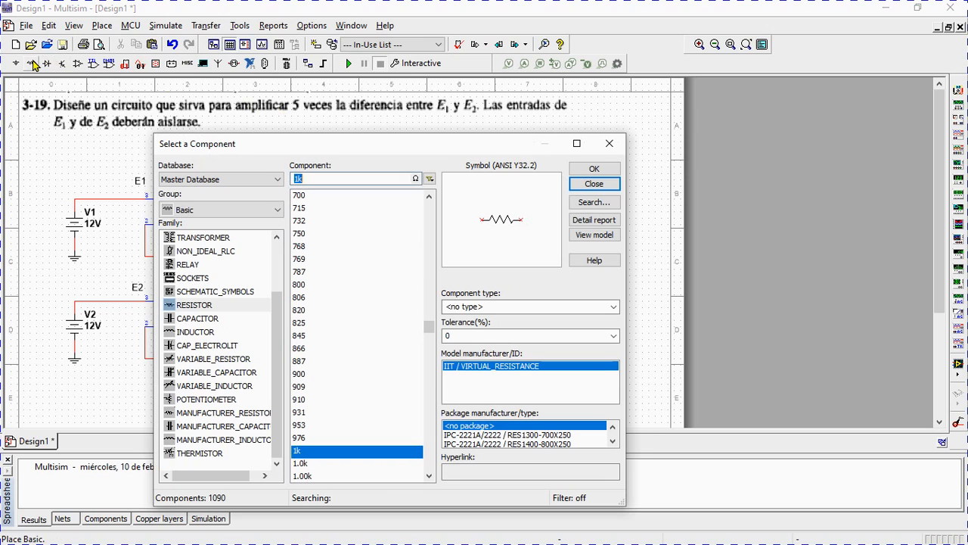
pyautogui.click(594, 168)
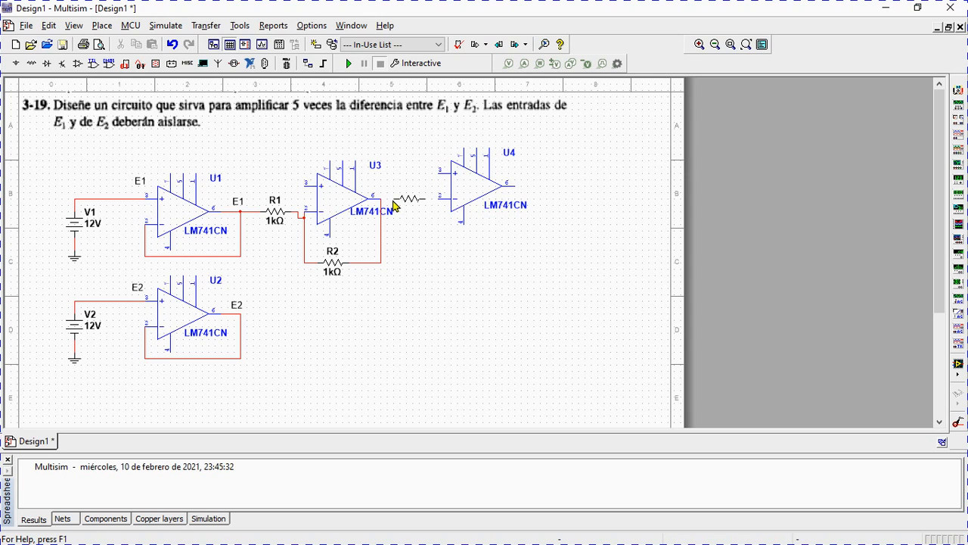
pyautogui.click(398, 206)
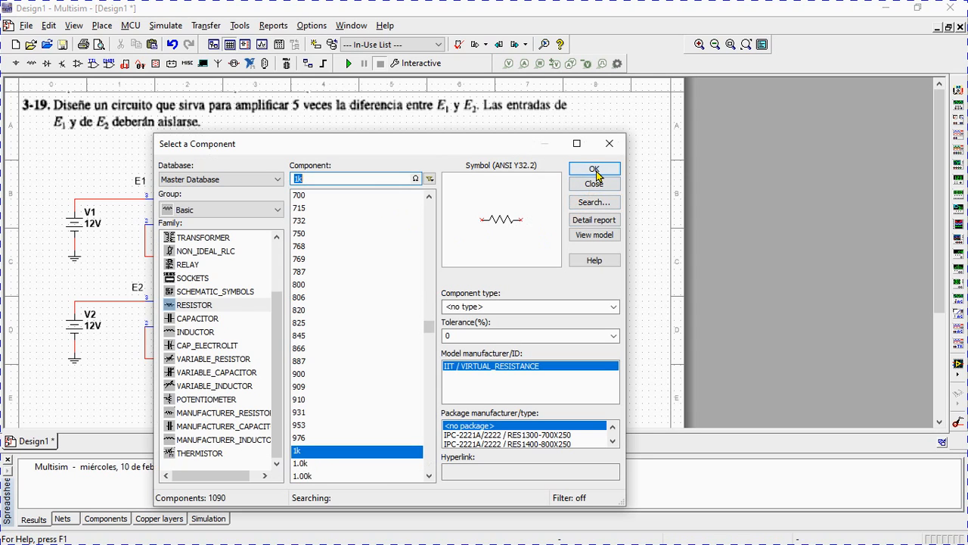
pyautogui.click(594, 168)
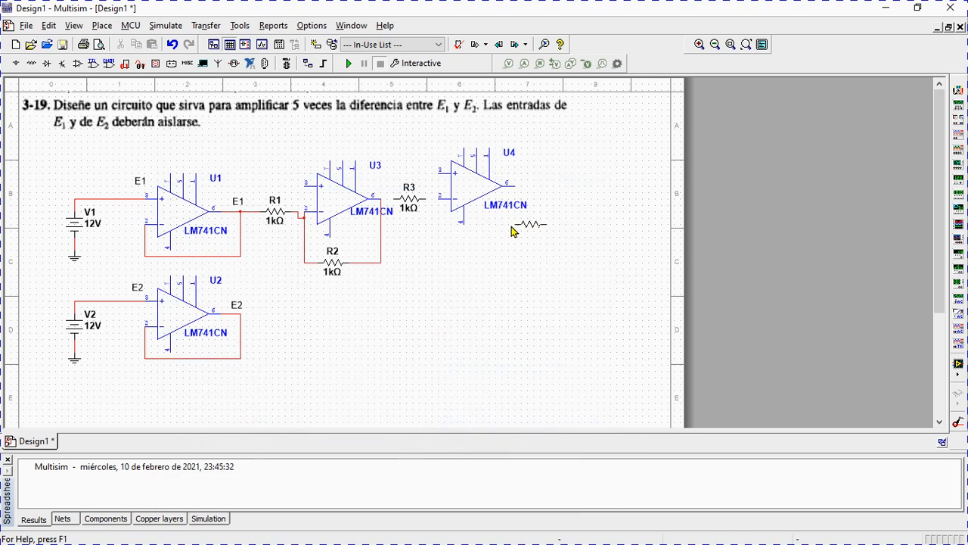
pyautogui.click(469, 259)
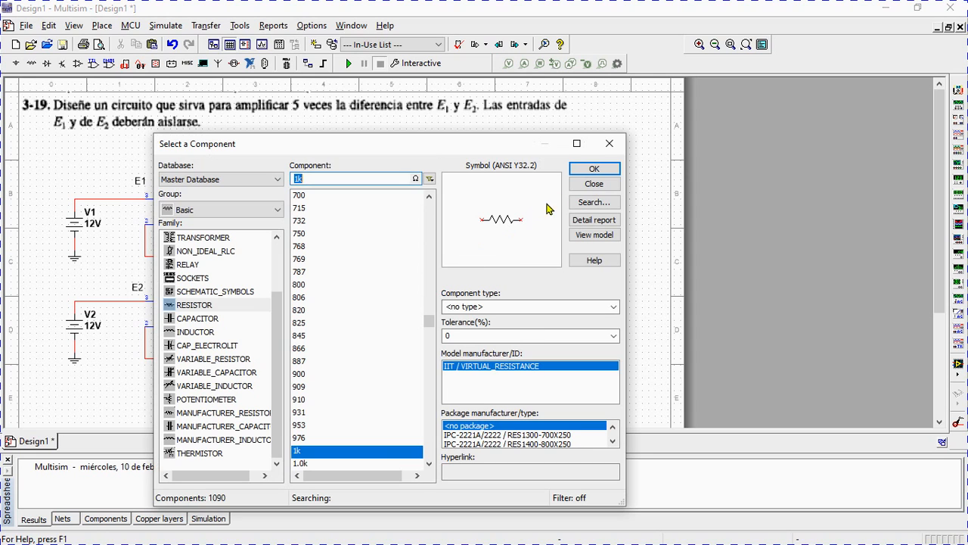
pyautogui.click(582, 188)
# Move U4 and the resistor R4 below it to the right, leaving more space after R3.
pyautogui.moveTo(431, 142)
pyautogui.mouseDown()
pyautogui.moveTo(454, 185)
pyautogui.moveTo(460, 162)
pyautogui.moveTo(439, 144)
pyautogui.mouseUp()
pyautogui.click(467, 190)
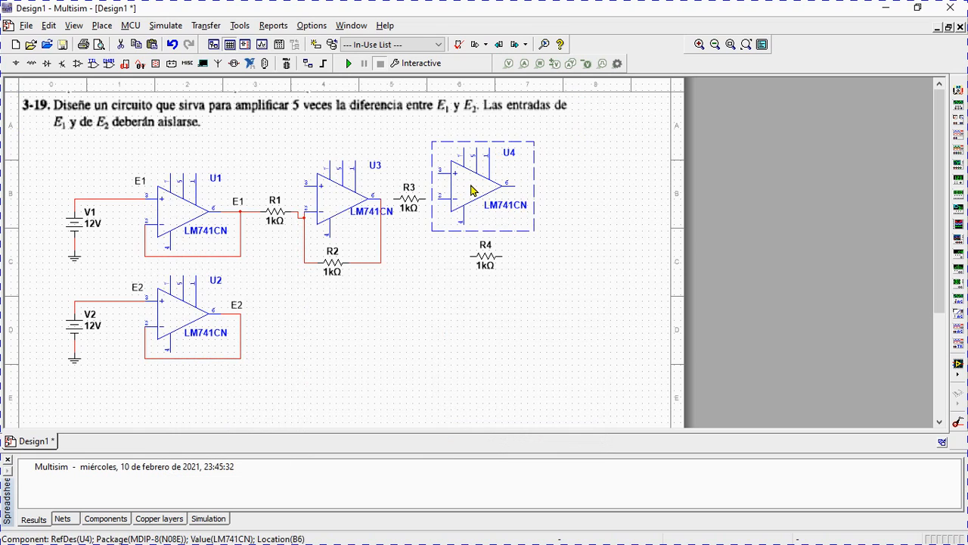
pyautogui.doubleClick(499, 182)
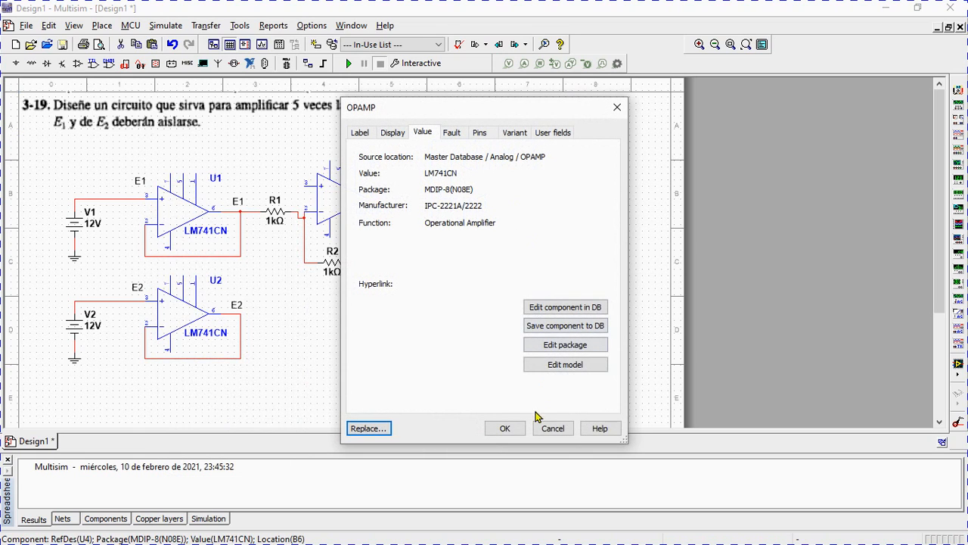
pyautogui.click(551, 423)
pyautogui.moveTo(474, 192); pyautogui.dragTo(509, 200)
pyautogui.moveTo(488, 265); pyautogui.dragTo(511, 256)
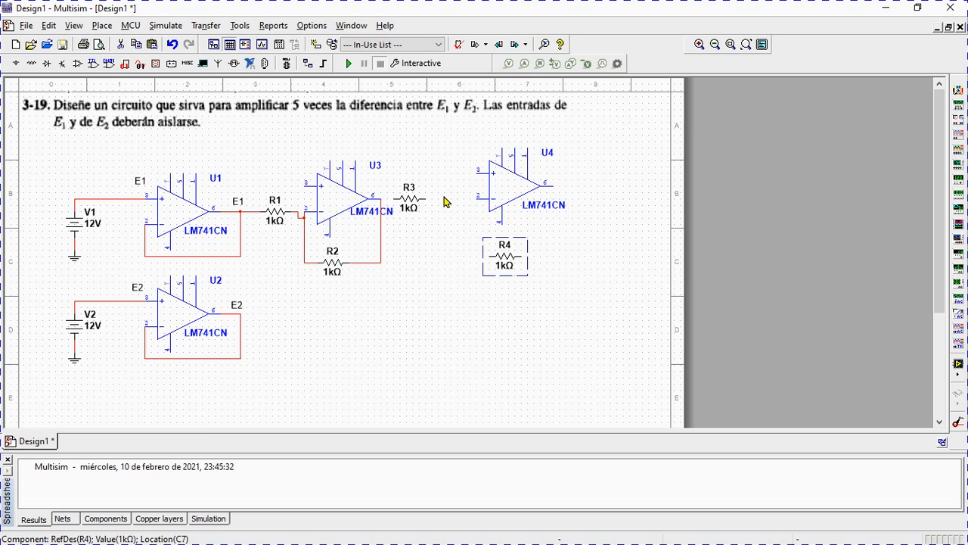
# Wire R4 as feedback between the output and the inverting input of U4, and center R3 between U3 and U4.
pyautogui.click(554, 185)
pyautogui.click(531, 258)
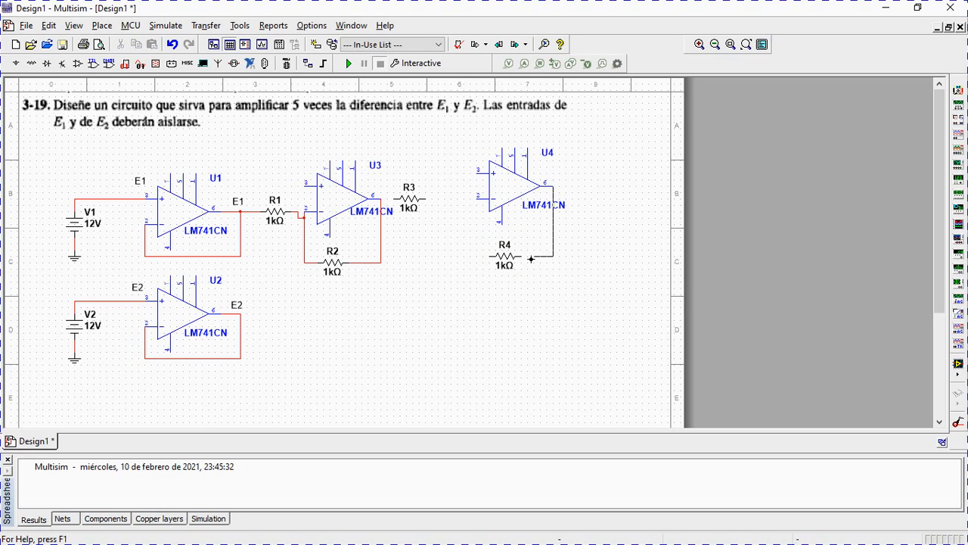
pyautogui.click(519, 258)
pyautogui.click(409, 203)
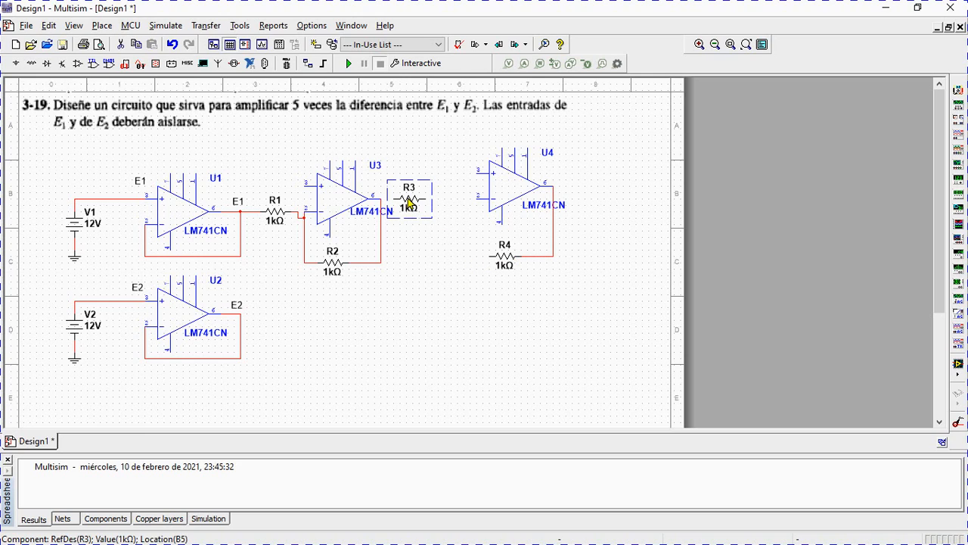
pyautogui.moveTo(425, 203); pyautogui.dragTo(445, 203)
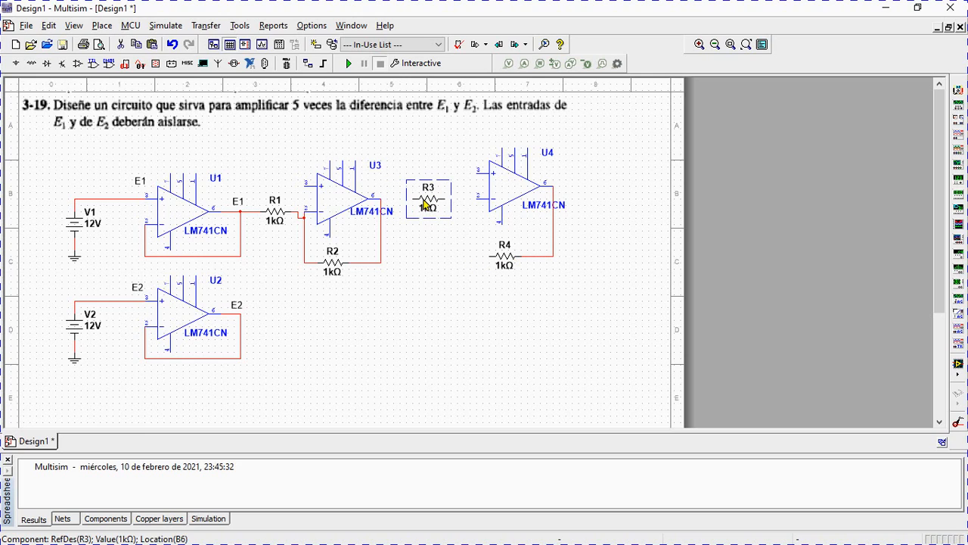
pyautogui.click(486, 255)
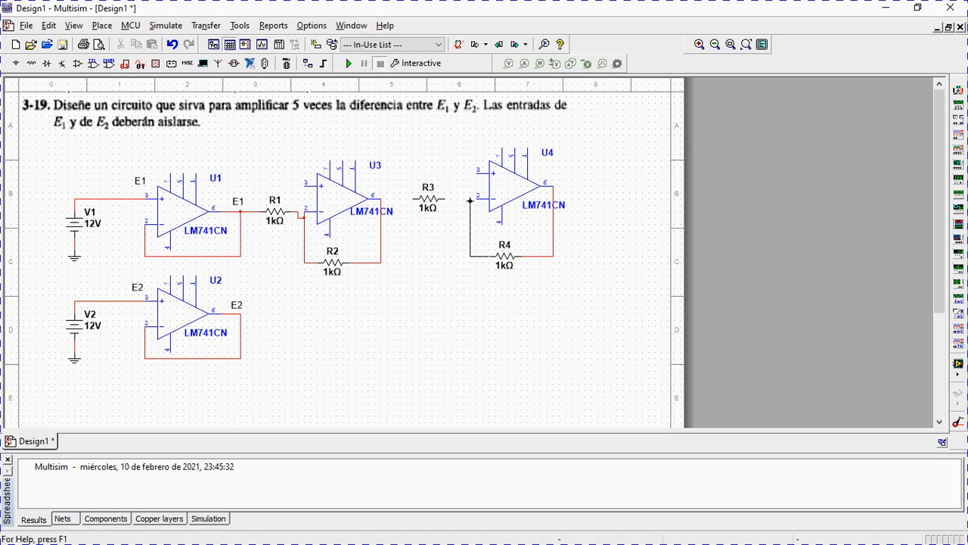
pyautogui.click(474, 198)
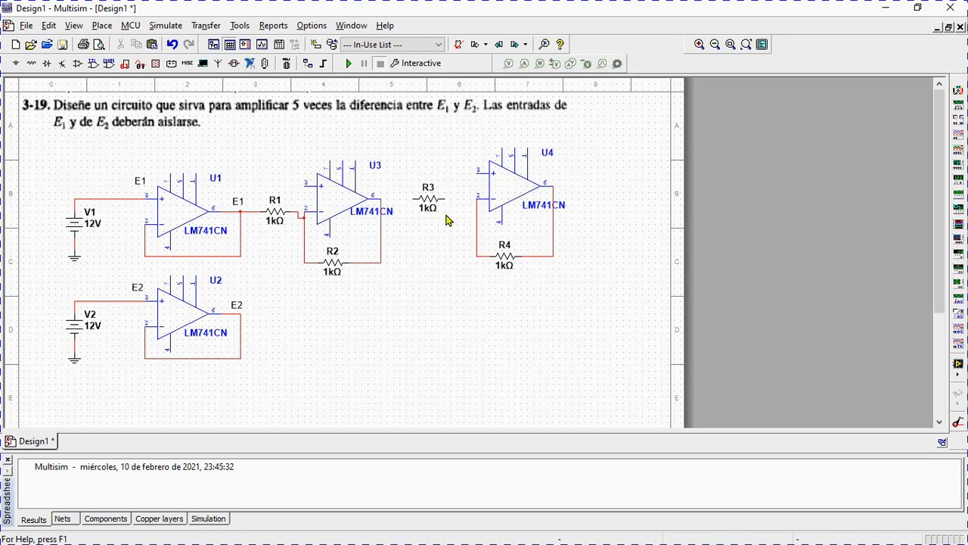
# Wire R3 between the inverting input of U4 and the output of U3.
pyautogui.click(447, 198)
pyautogui.click(475, 201)
pyautogui.click(414, 198)
pyautogui.click(380, 197)
pyautogui.click(102, 26)
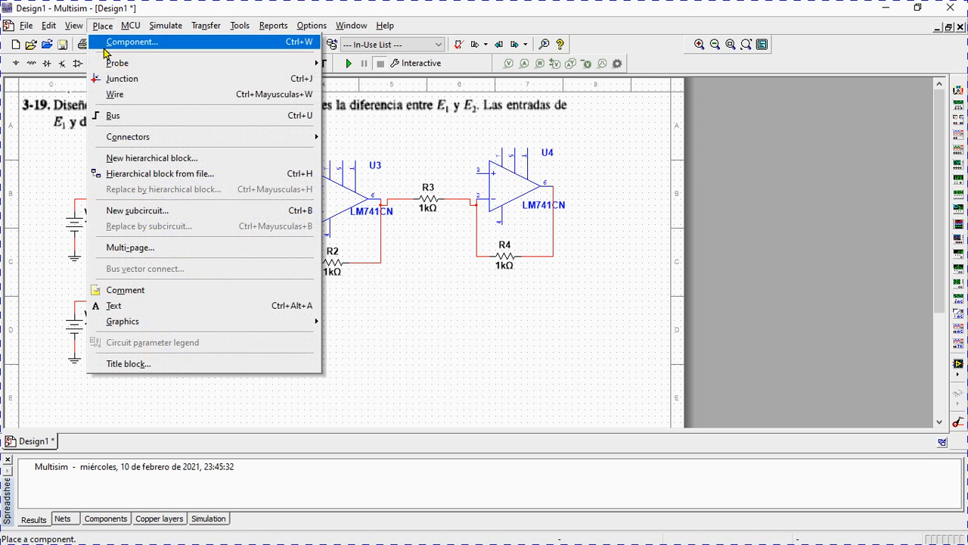
pyautogui.click(109, 90)
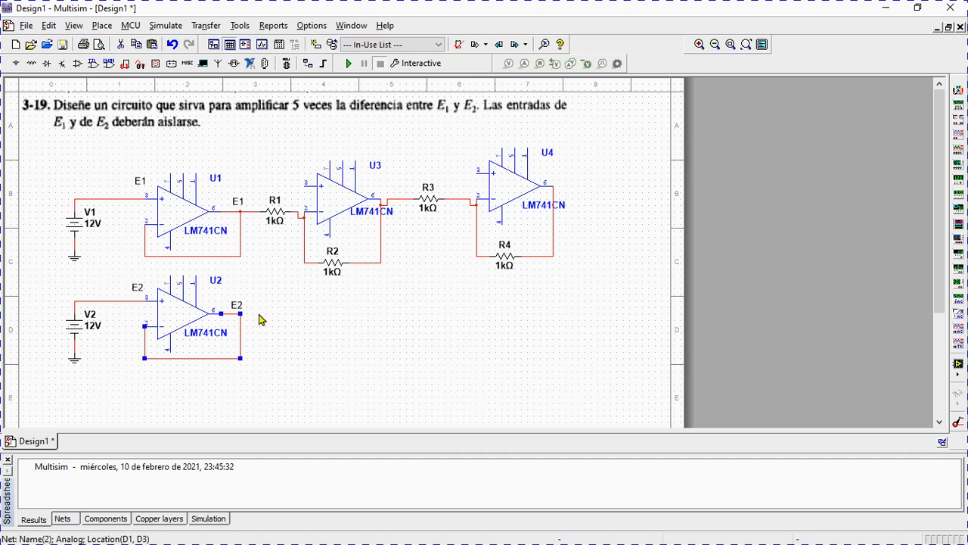
pyautogui.click(240, 325)
pyautogui.click(102, 25)
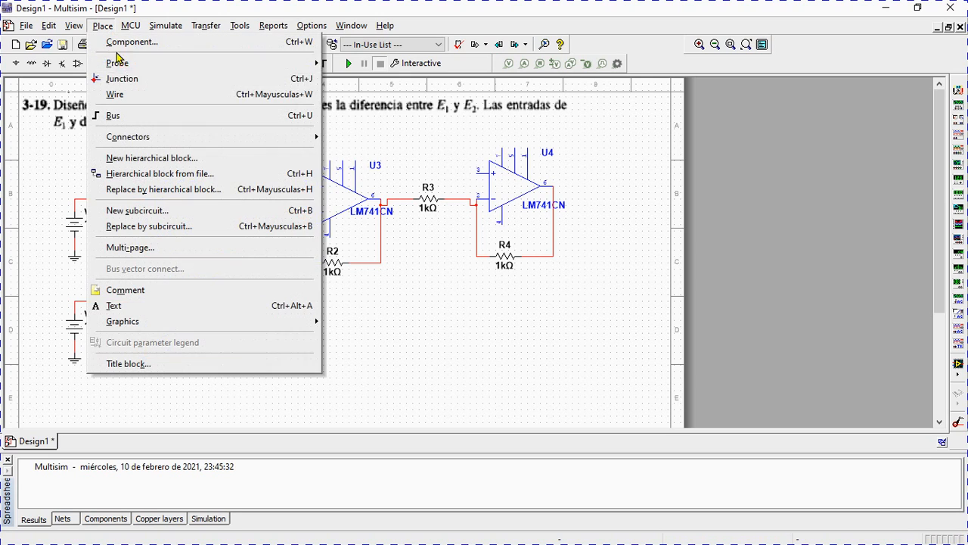
pyautogui.click(117, 94)
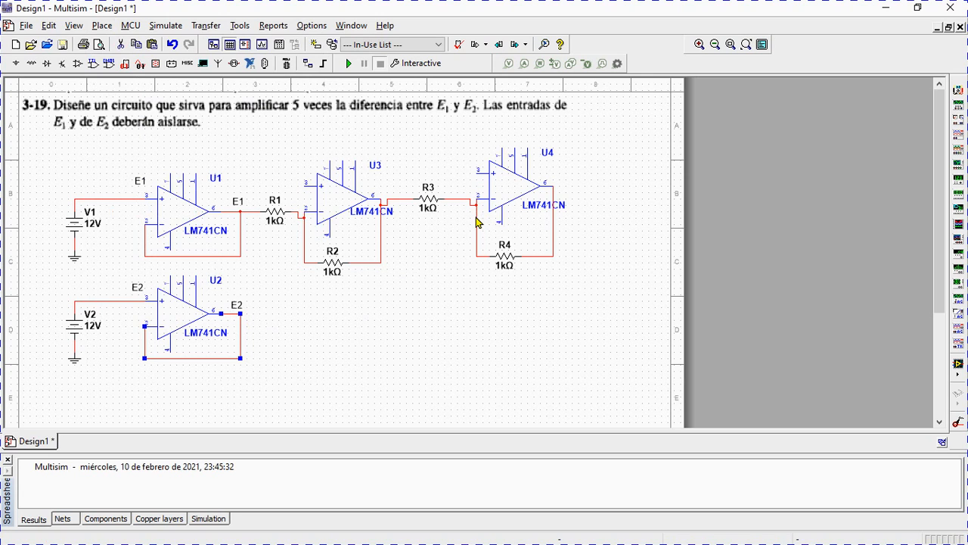
pyautogui.click(111, 27)
pyautogui.click(113, 94)
pyautogui.click(261, 333)
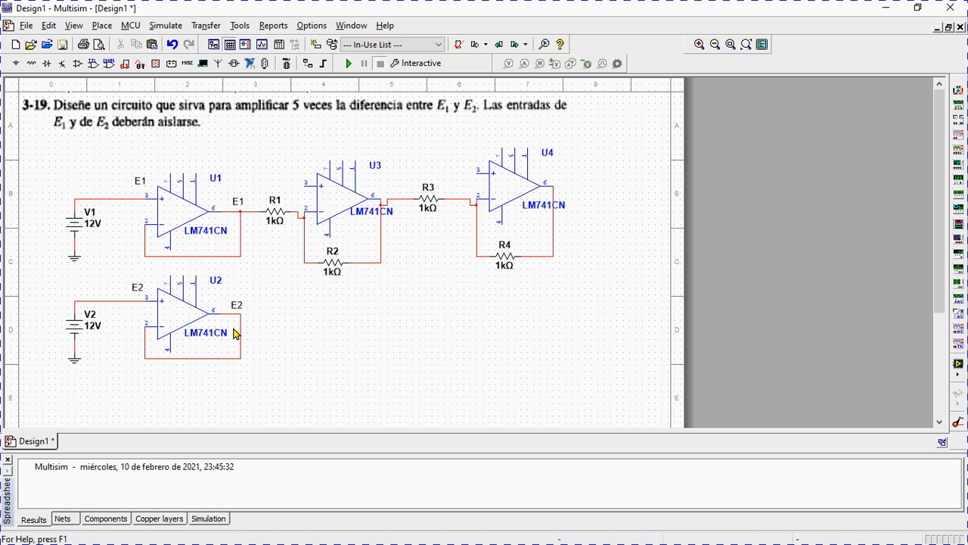
pyautogui.click(103, 28)
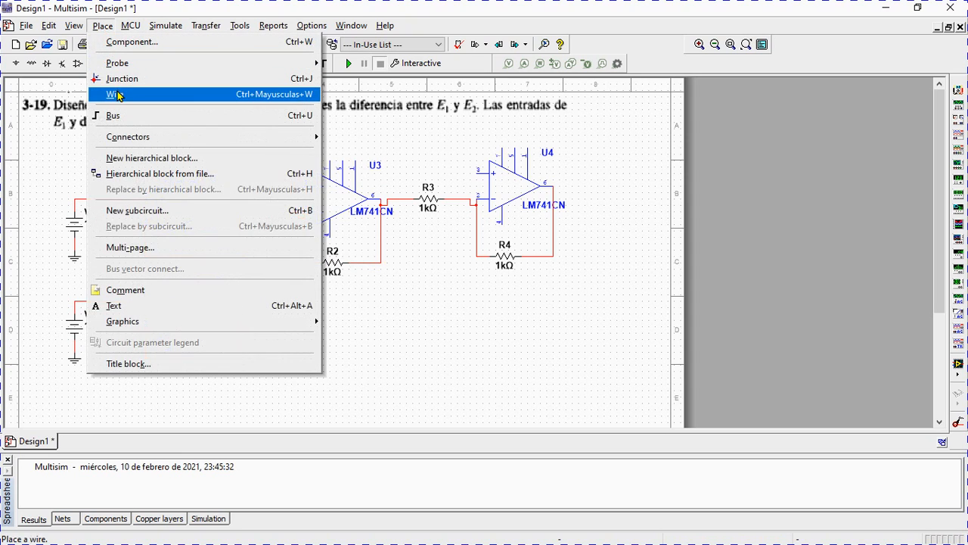
pyautogui.click(115, 95)
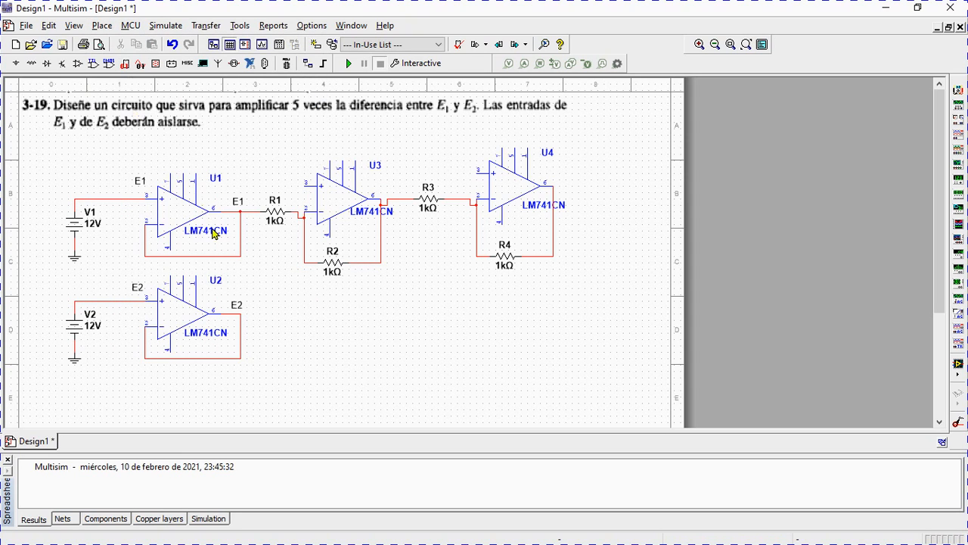
pyautogui.click(241, 318)
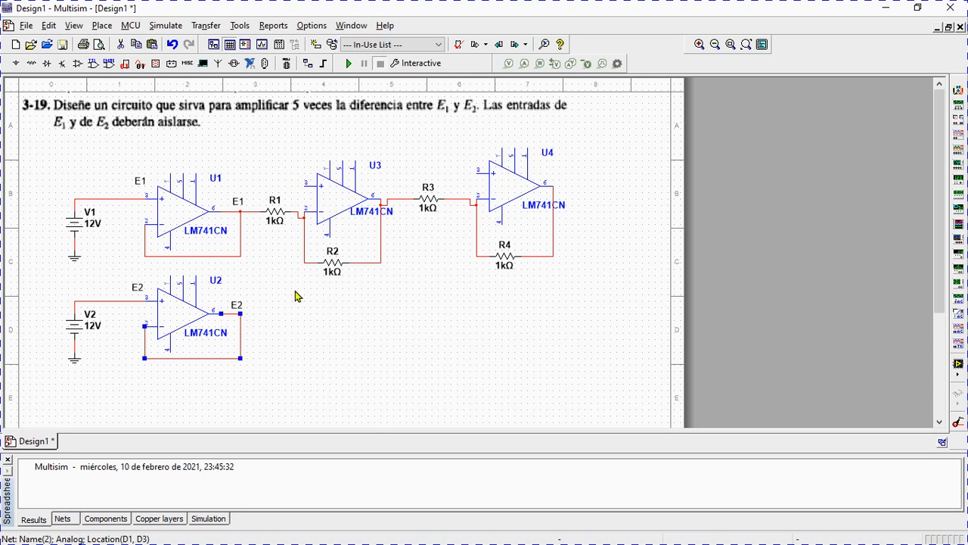
# Wire the E2 output of U2 to the node at the inverting input of U4.
pyautogui.click(102, 25)
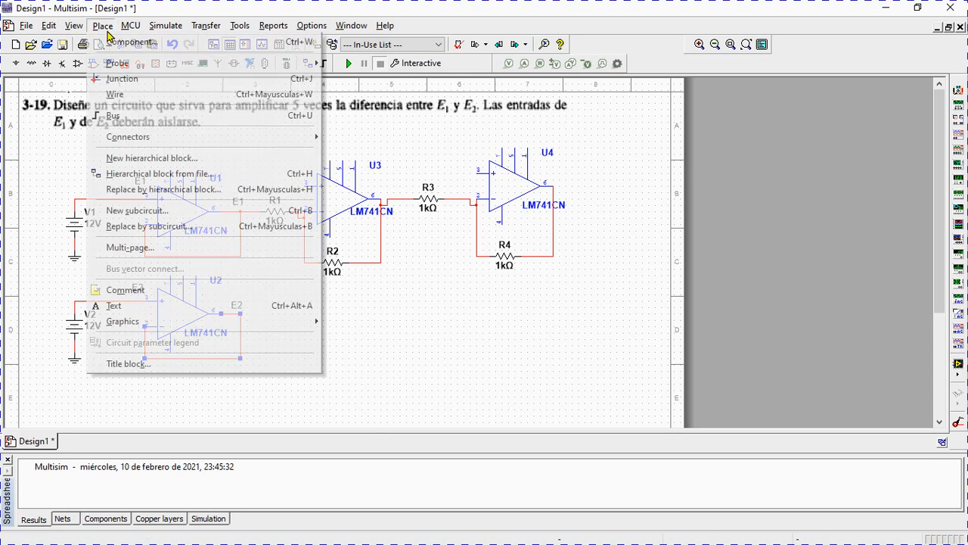
pyautogui.click(112, 93)
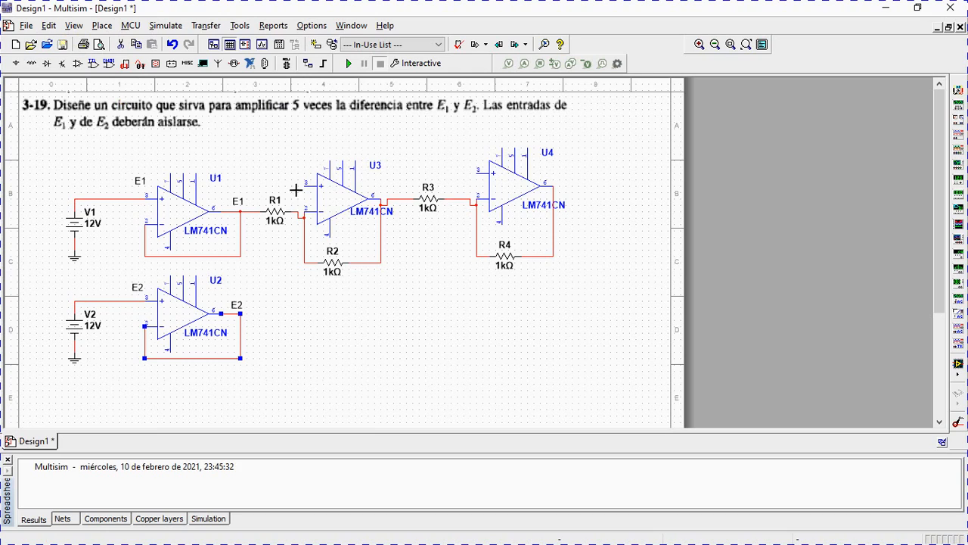
pyautogui.click(473, 211)
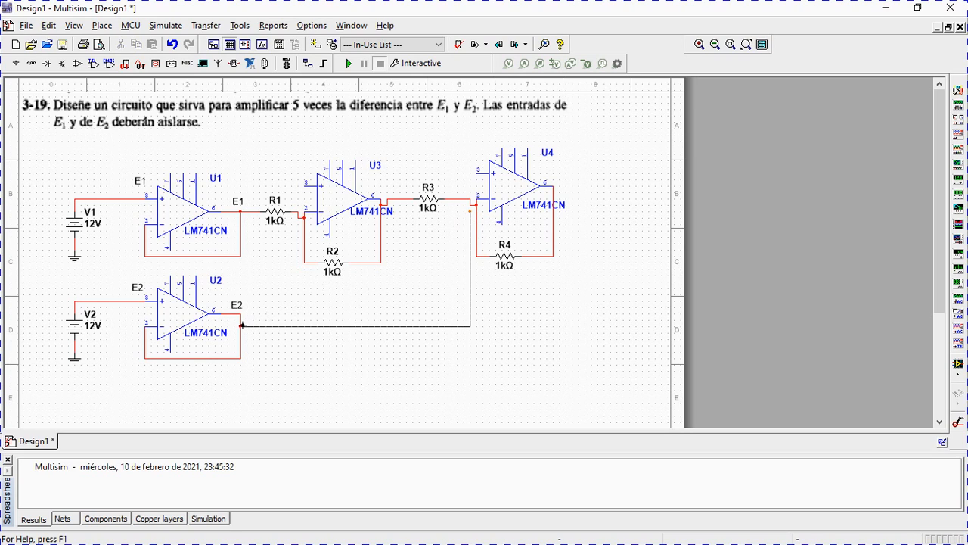
pyautogui.click(242, 326)
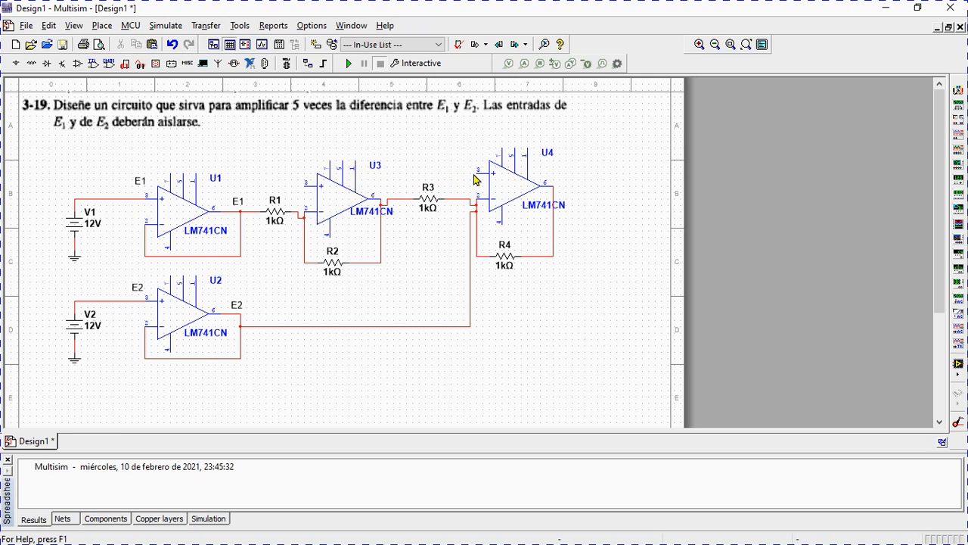
# Place two GROUND symbols, one near the non-inverting input of U3 and one near that of U4.
pyautogui.click(15, 64)
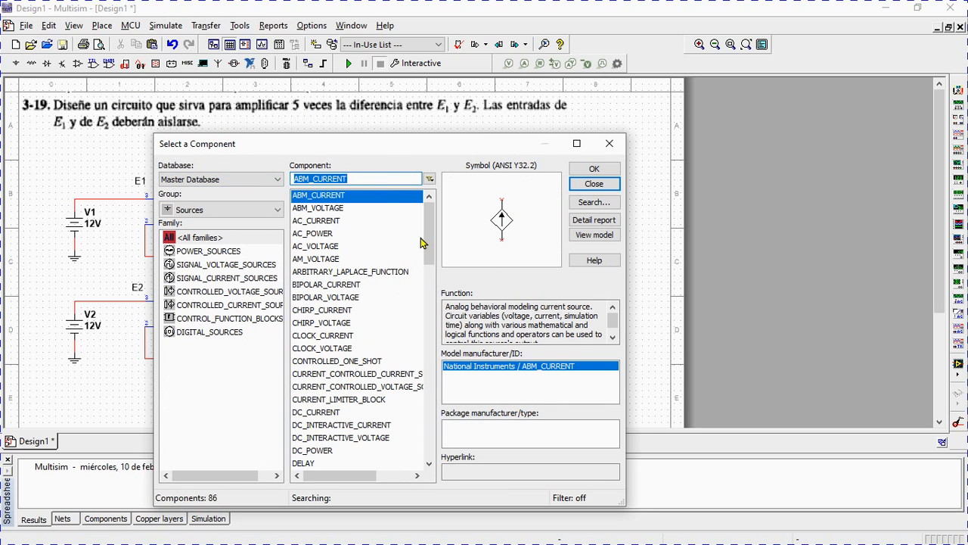
pyautogui.moveTo(425, 243); pyautogui.dragTo(429, 290)
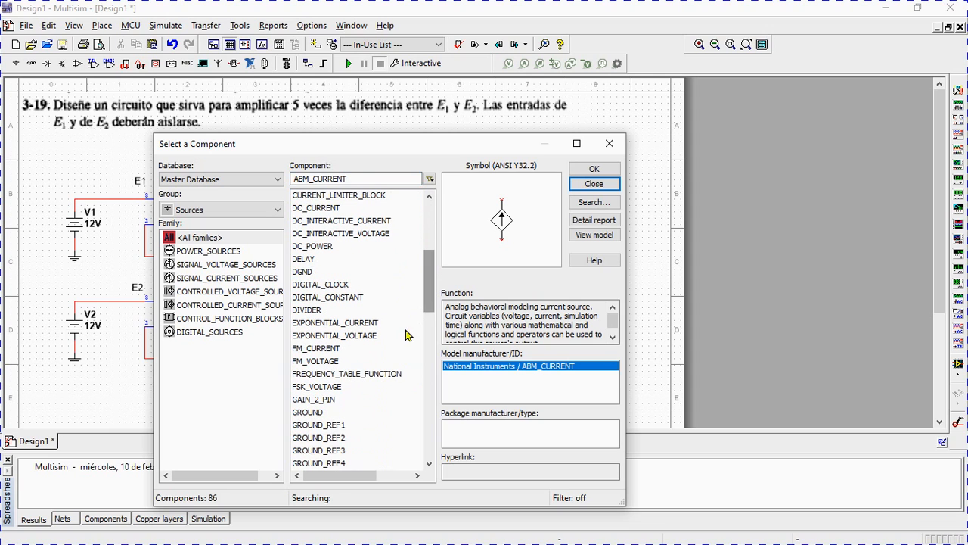
pyautogui.click(342, 413)
pyautogui.click(586, 169)
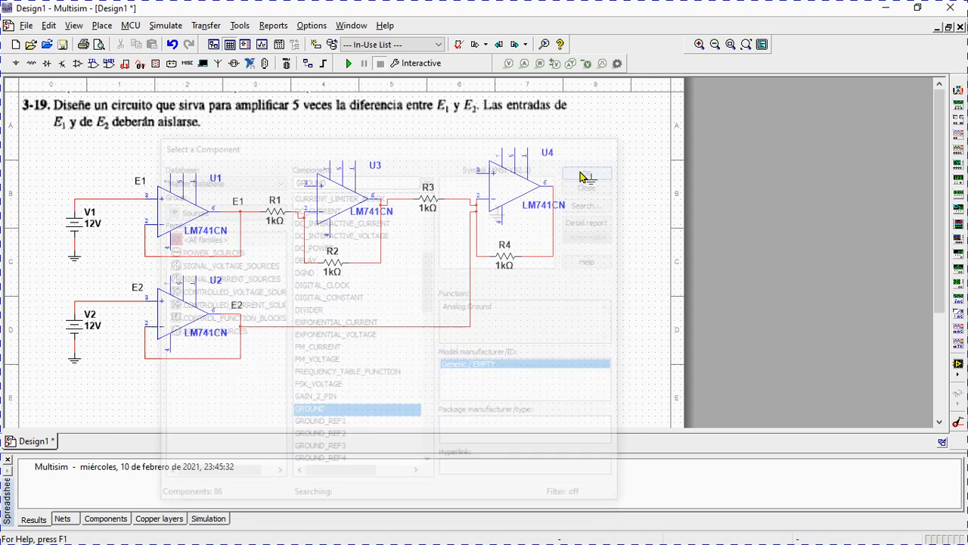
pyautogui.click(273, 170)
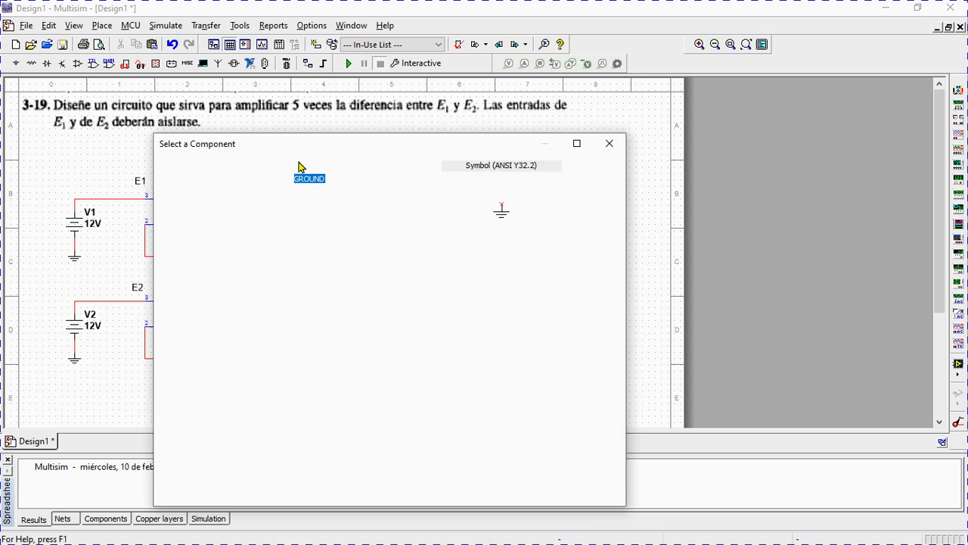
pyautogui.click(593, 173)
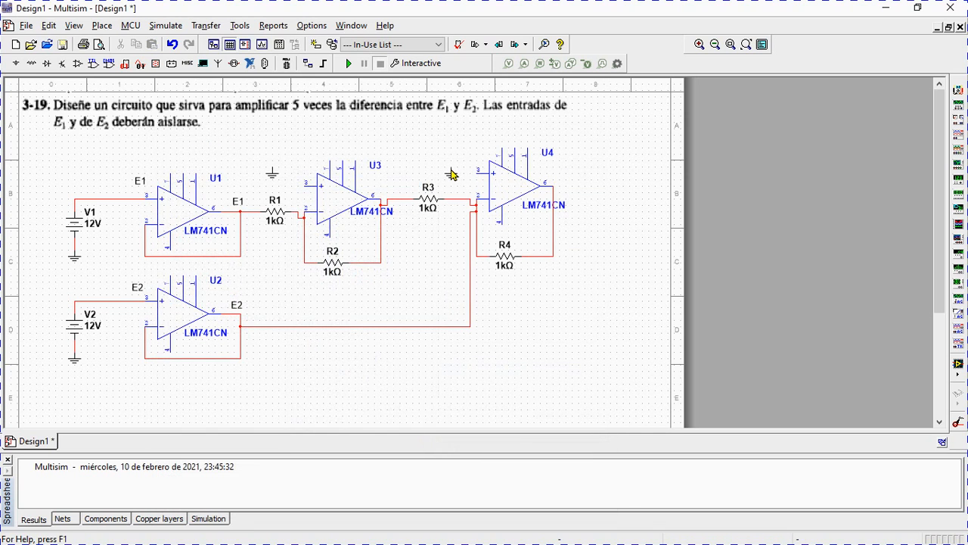
pyautogui.click(452, 174)
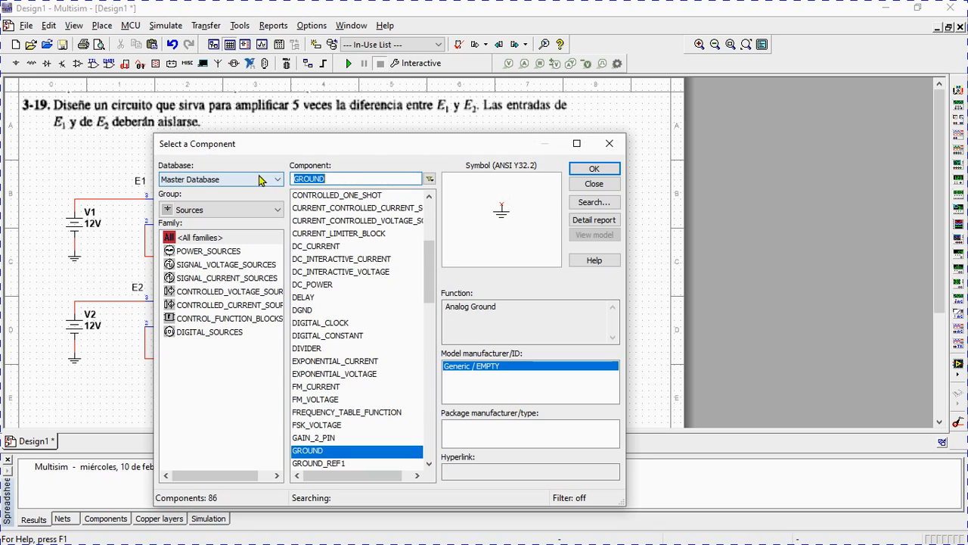
pyautogui.click(591, 185)
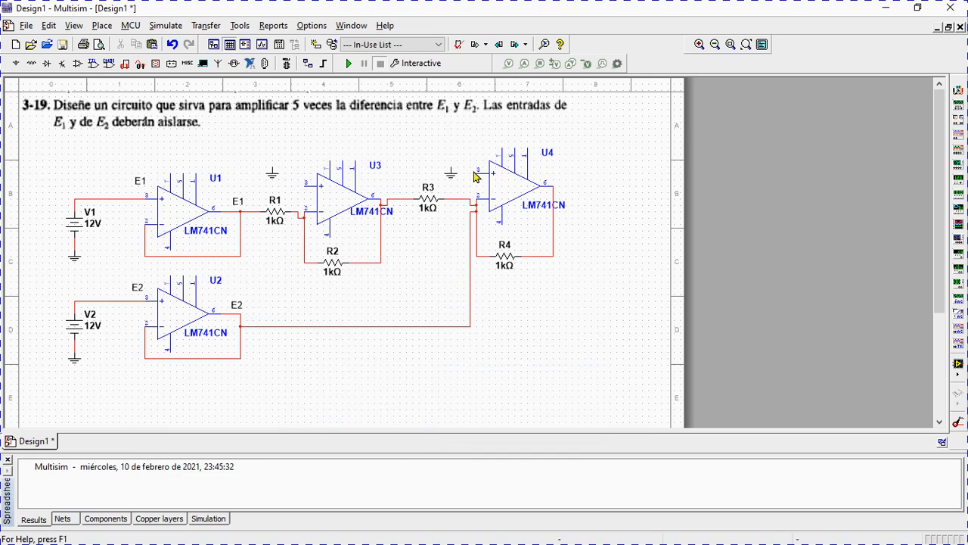
# Wire the non-inverting inputs of U4 and U3 to their adjacent grounds.
pyautogui.click(477, 172)
pyautogui.click(452, 168)
pyautogui.click(304, 184)
pyautogui.click(273, 169)
# Place two DC_POWER sources, one above R1 near the upper edge of the circuit and one between U2 and R2.
pyautogui.click(20, 67)
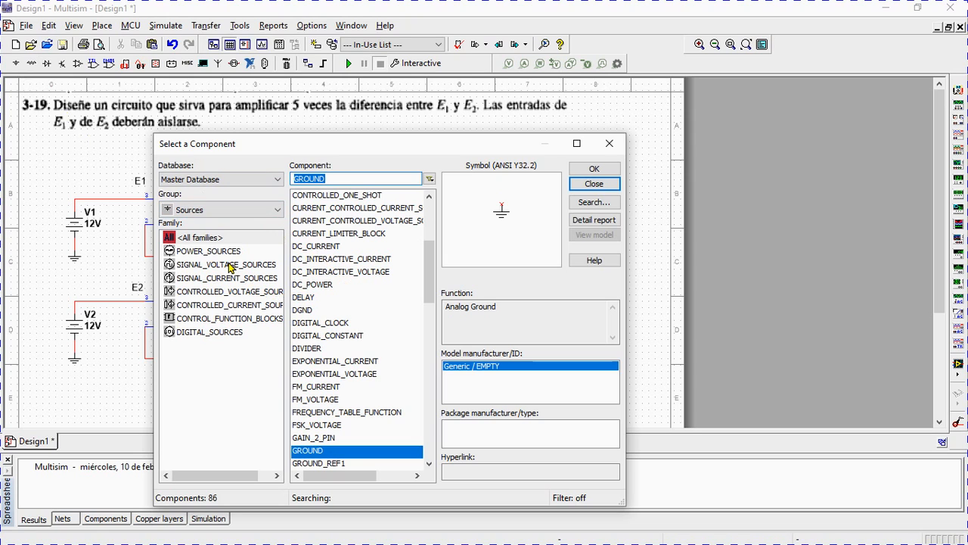
pyautogui.moveTo(429, 271)
pyautogui.mouseDown()
pyautogui.moveTo(425, 262)
pyautogui.moveTo(427, 270)
pyautogui.mouseUp()
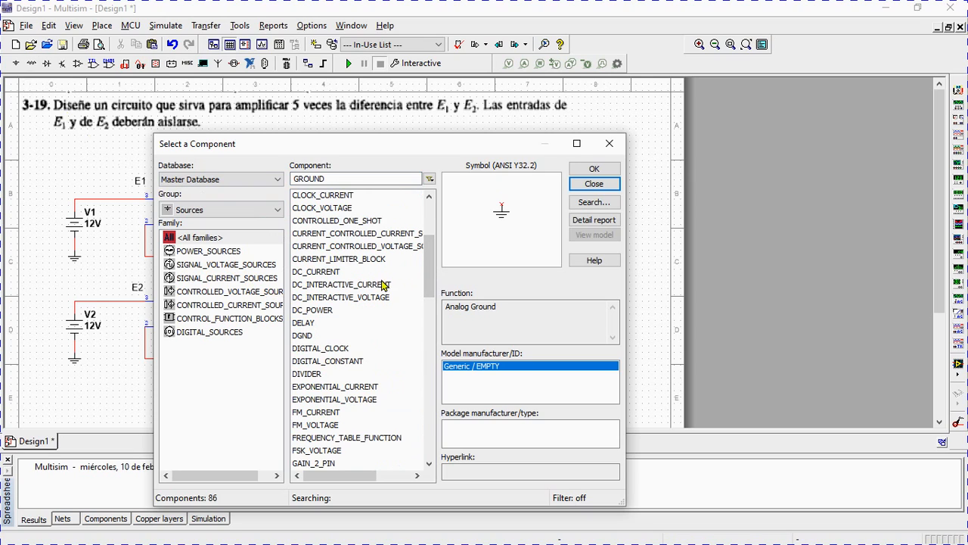
pyautogui.click(329, 310)
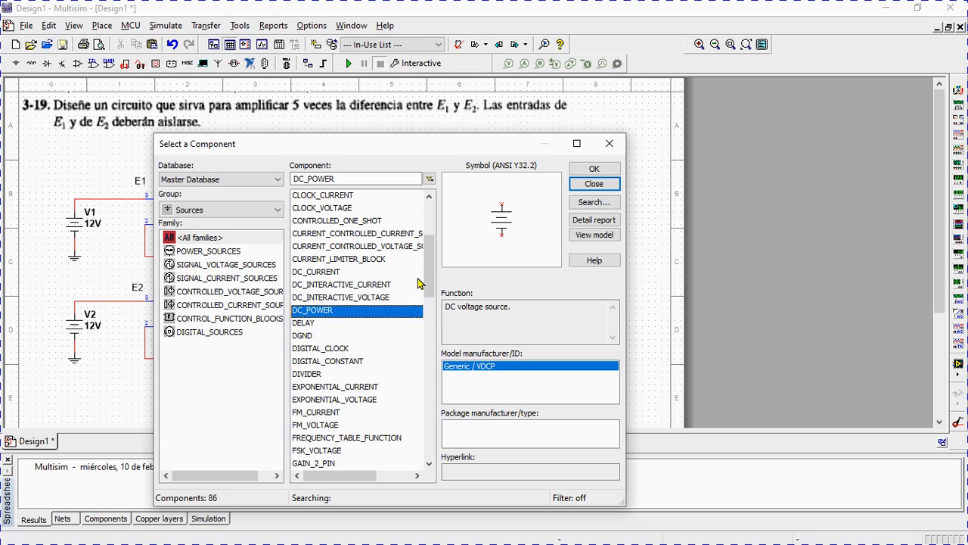
pyautogui.moveTo(428, 259); pyautogui.dragTo(429, 425)
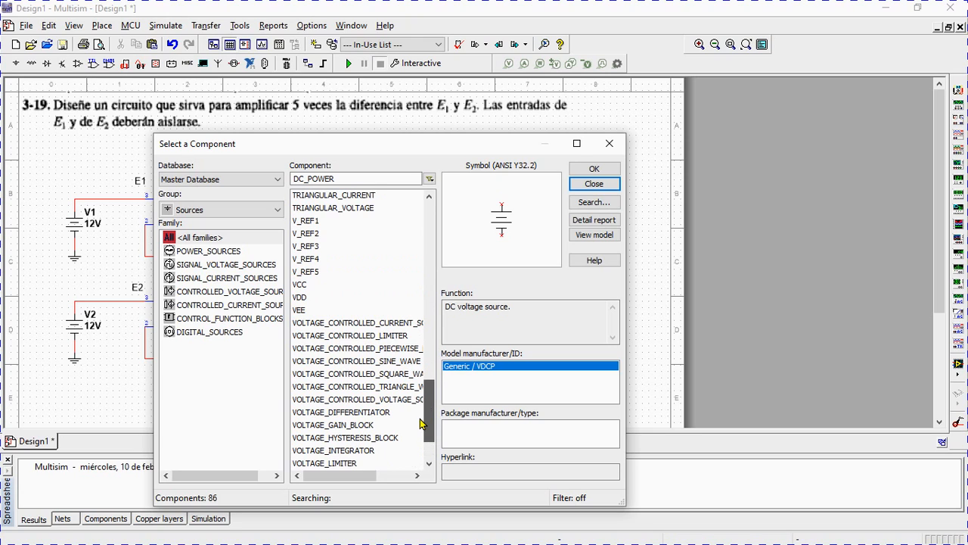
pyautogui.click(302, 287)
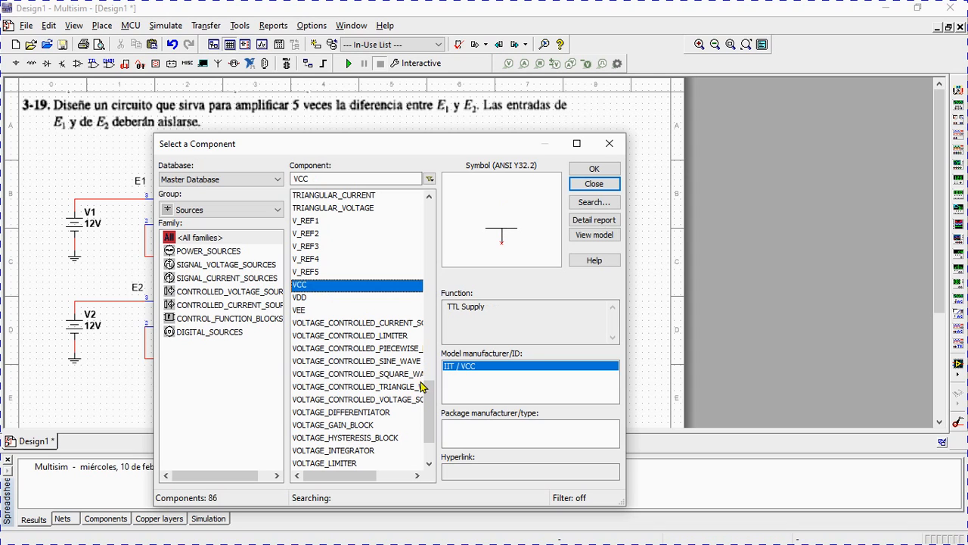
pyautogui.moveTo(429, 398); pyautogui.dragTo(431, 214)
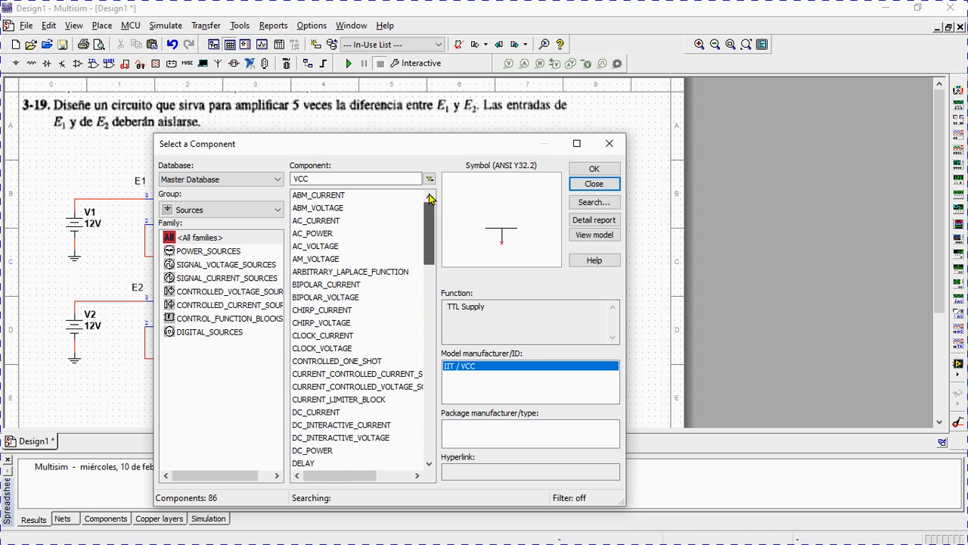
pyautogui.click(315, 451)
pyautogui.click(594, 169)
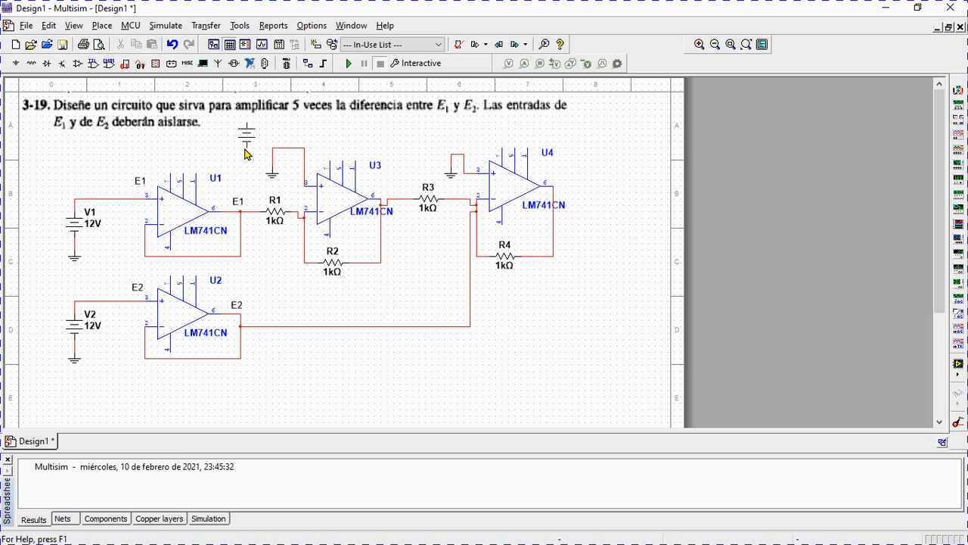
pyautogui.click(250, 166)
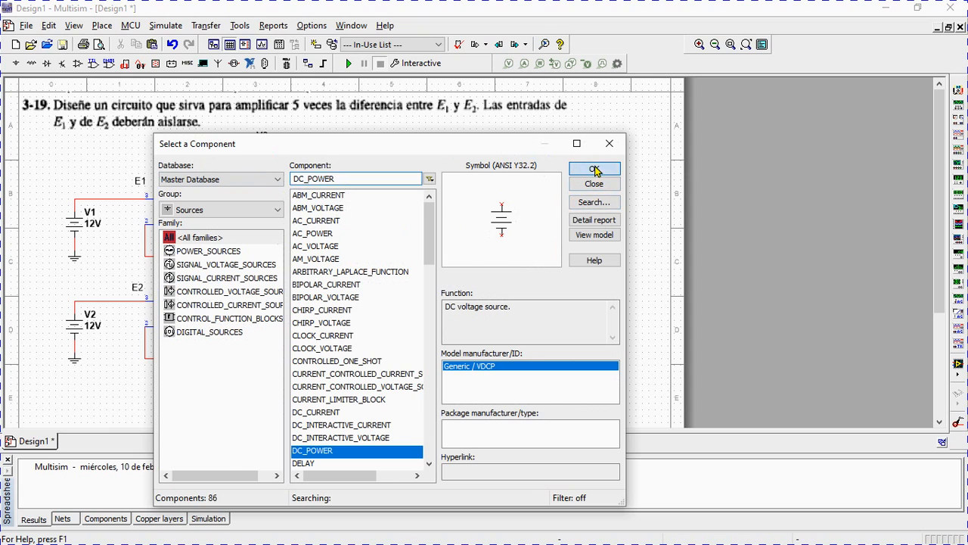
pyautogui.click(594, 169)
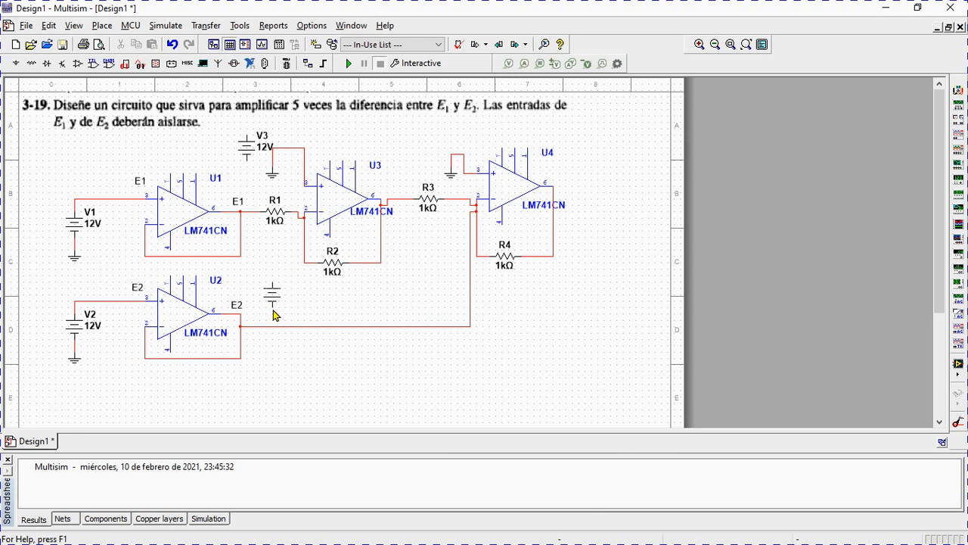
pyautogui.press('Escape')
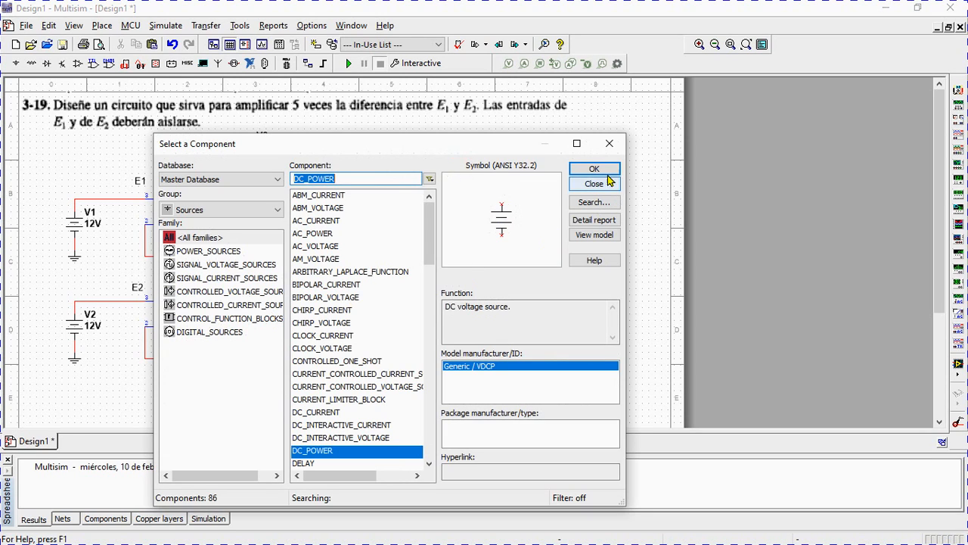
pyautogui.click(594, 169)
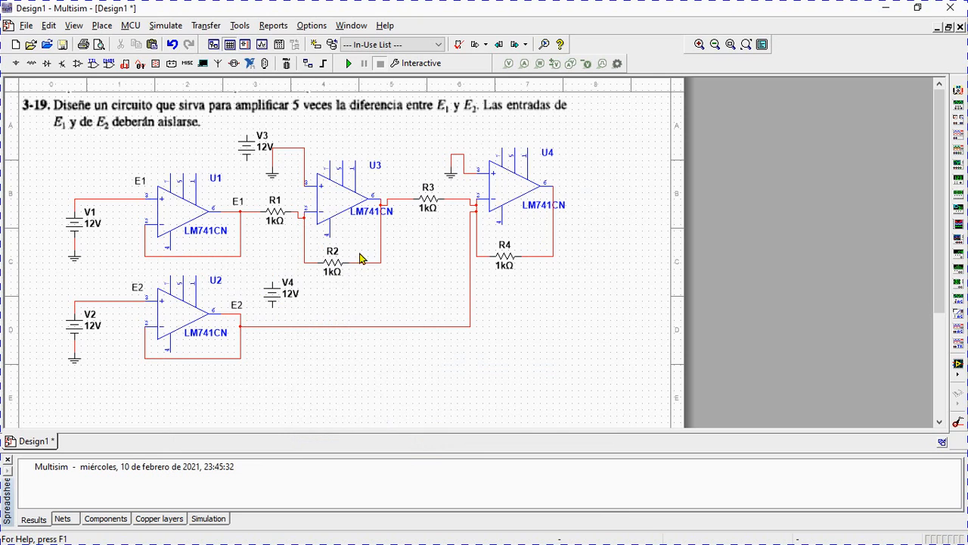
# Try flipping the V4 source vertically and undo the flip.
pyautogui.click(276, 294)
pyautogui.rightClick(276, 294)
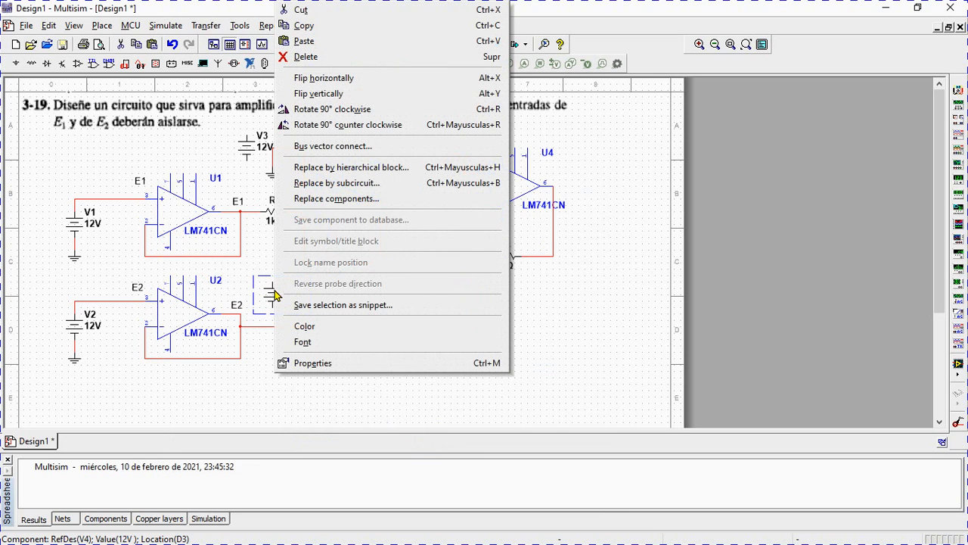
pyautogui.click(358, 93)
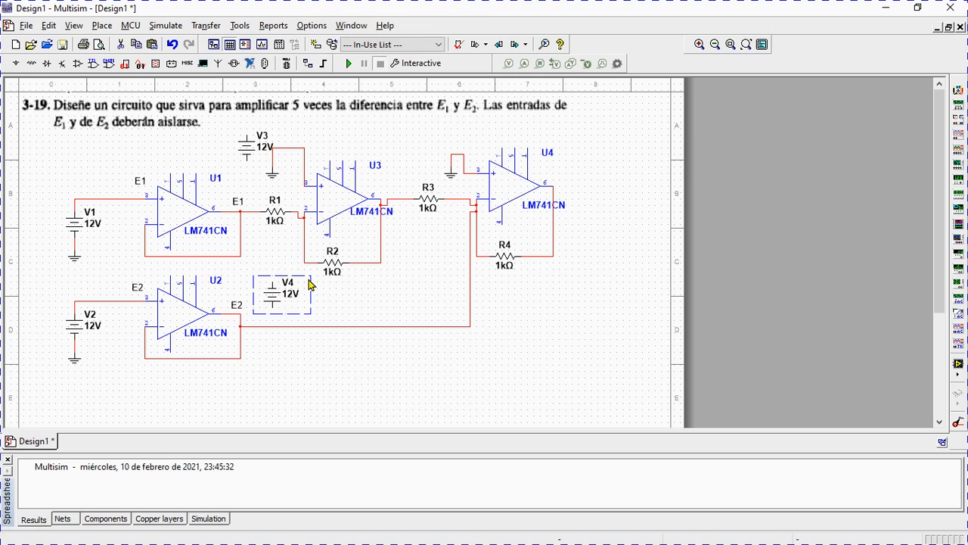
pyautogui.hotkey('ctrl', 'z')
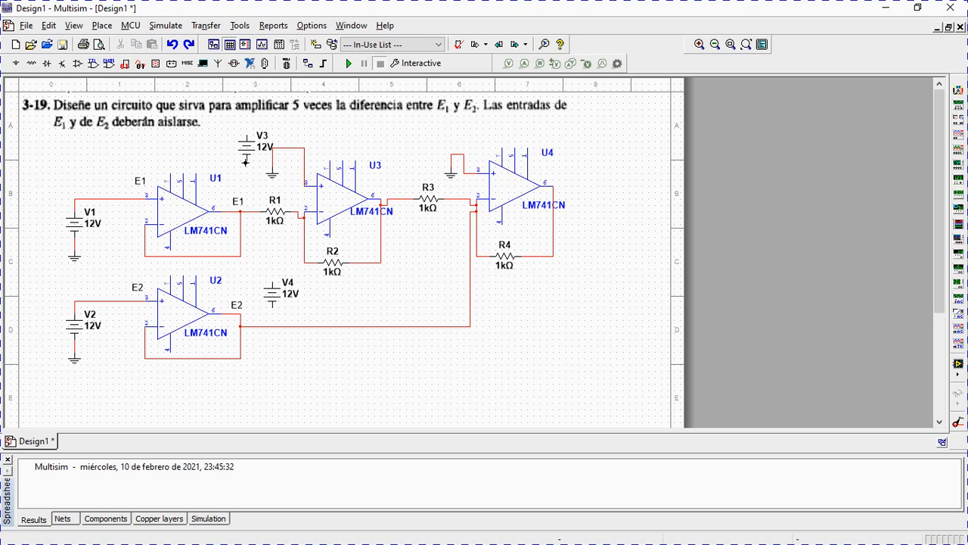
# Wire the negative terminal of V3 to the positive terminal of V4 and connect a new GROUND to that wire.
pyautogui.click(246, 160)
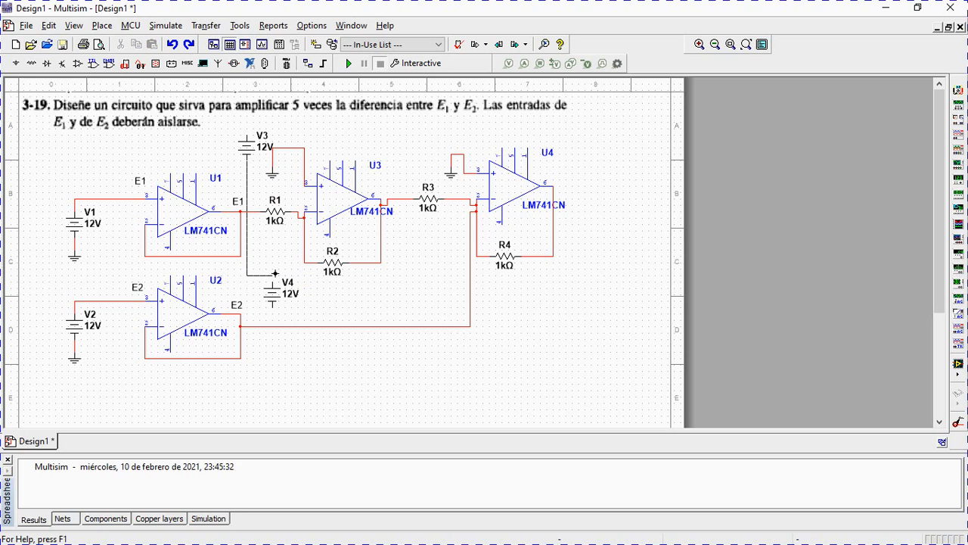
pyautogui.click(272, 278)
pyautogui.click(16, 64)
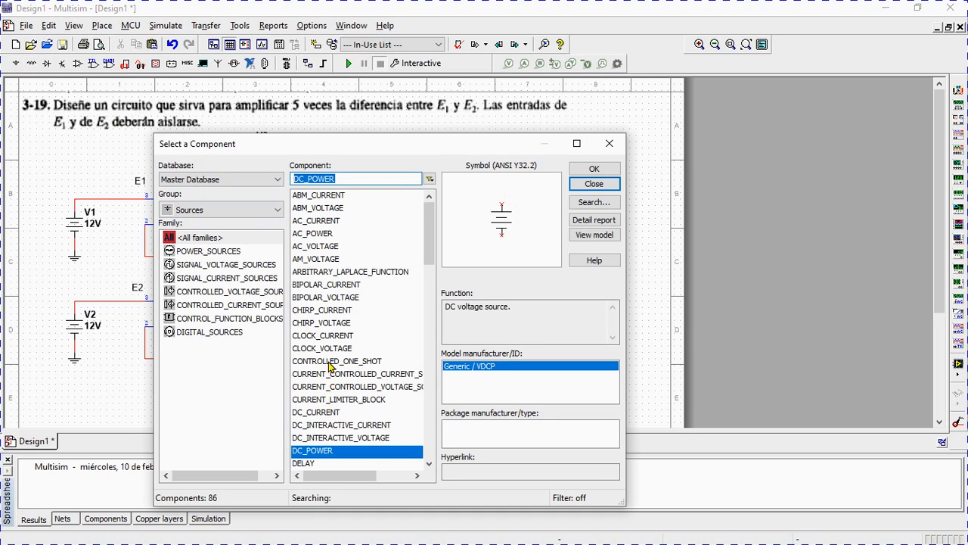
pyautogui.moveTo(428, 228); pyautogui.dragTo(431, 293)
pyautogui.click(321, 337)
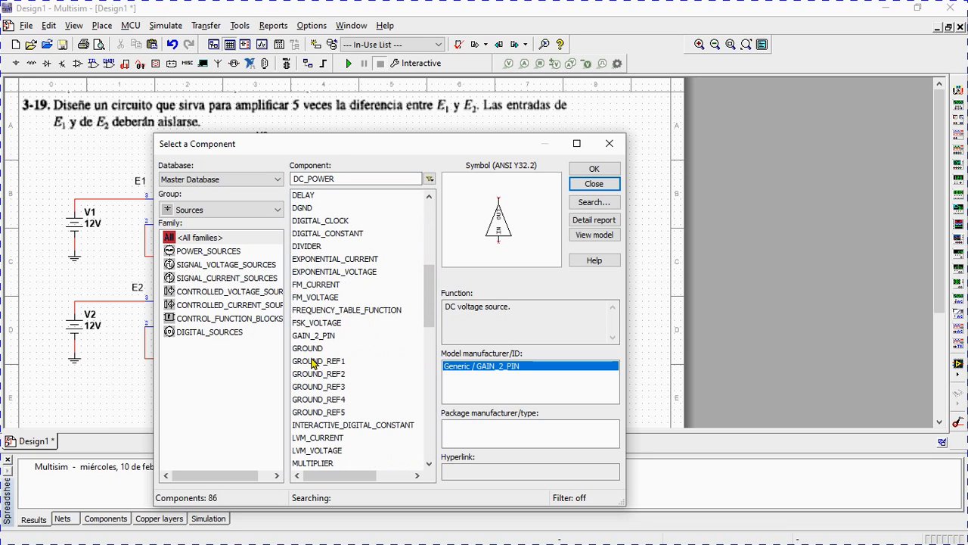
pyautogui.click(309, 350)
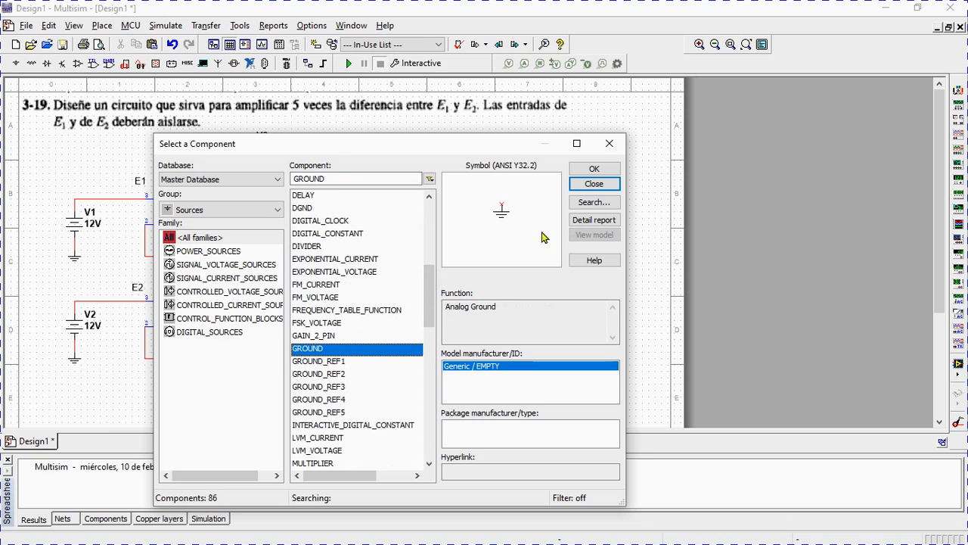
pyautogui.click(575, 170)
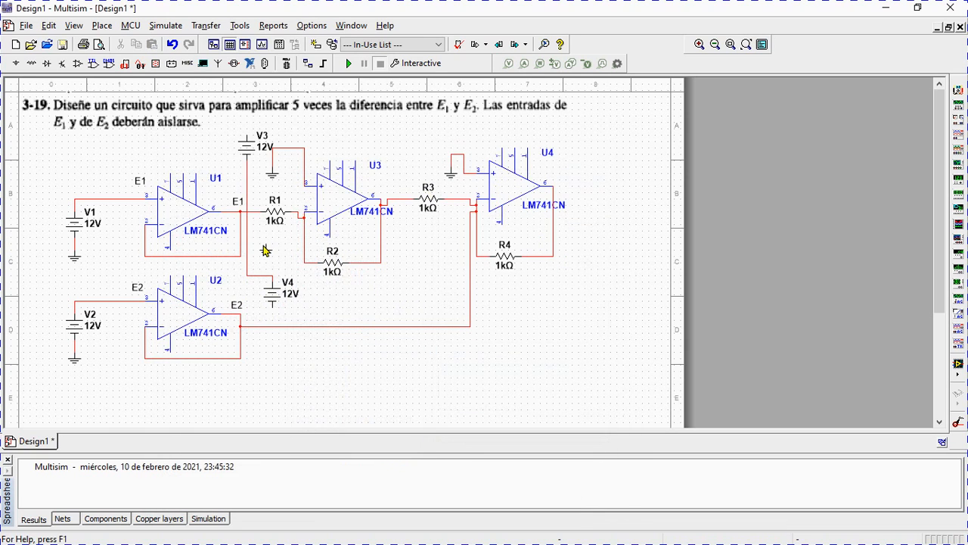
pyautogui.click(265, 250)
pyautogui.click(582, 184)
pyautogui.click(247, 241)
# Wire the positive terminal of V3 to the pin 7 supply of U1, U3, U4 and U2.
pyautogui.click(245, 135)
pyautogui.click(171, 174)
pyautogui.click(327, 158)
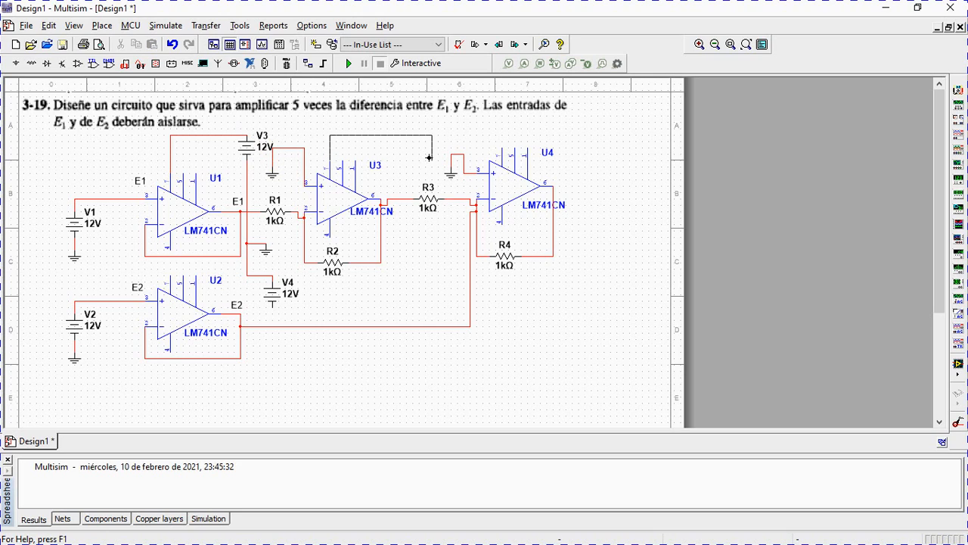
pyautogui.click(242, 136)
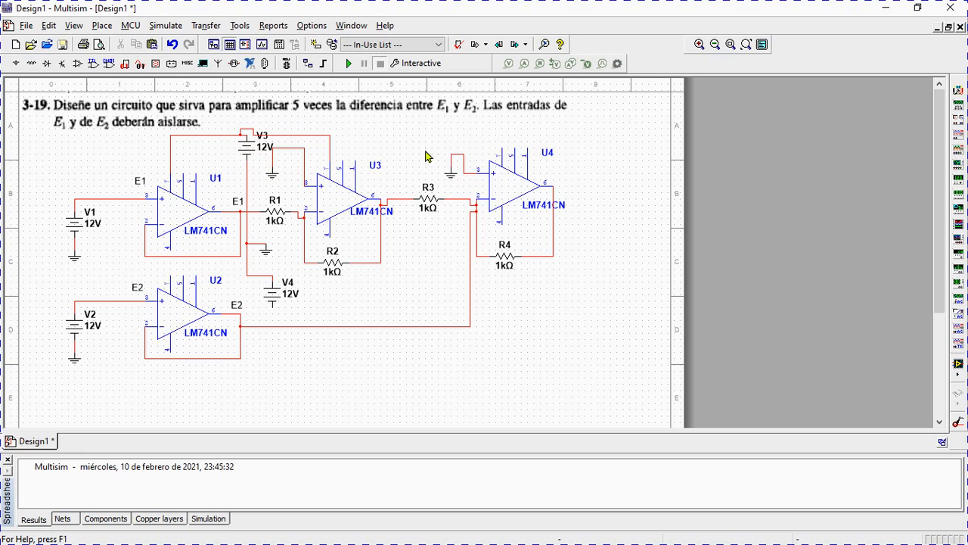
pyautogui.click(503, 150)
pyautogui.click(329, 135)
pyautogui.click(170, 276)
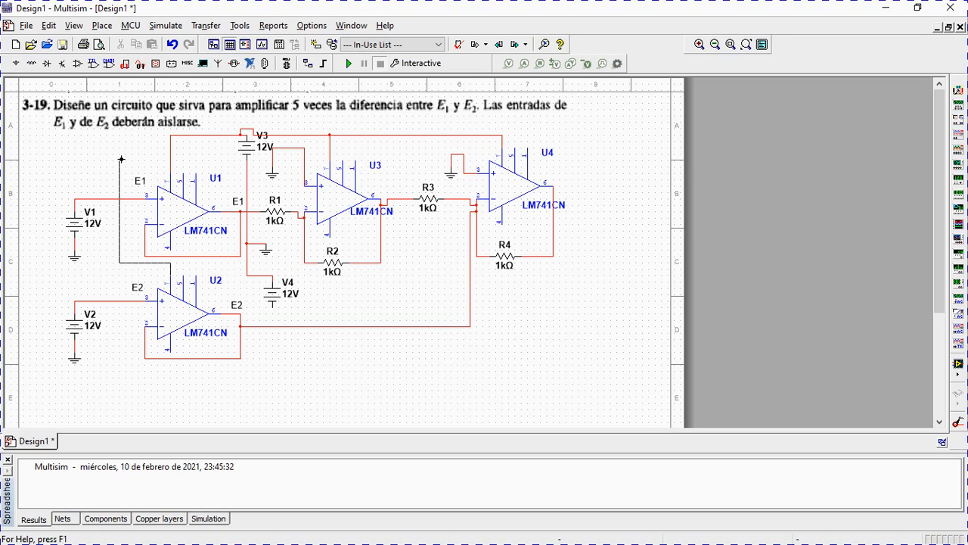
pyautogui.click(170, 155)
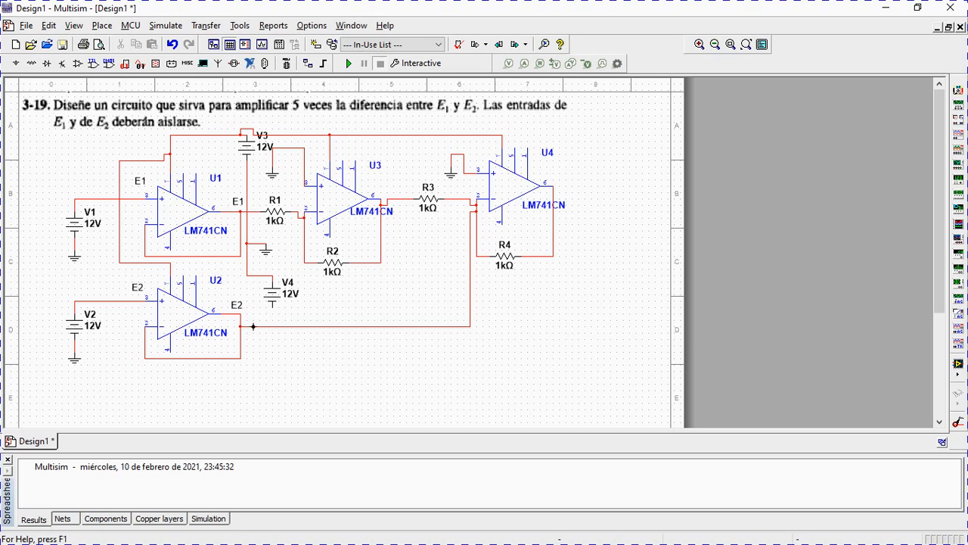
# Wire the negative terminal of V4 to the pin 4 supply of U2, U1, U3 and U4.
pyautogui.click(273, 305)
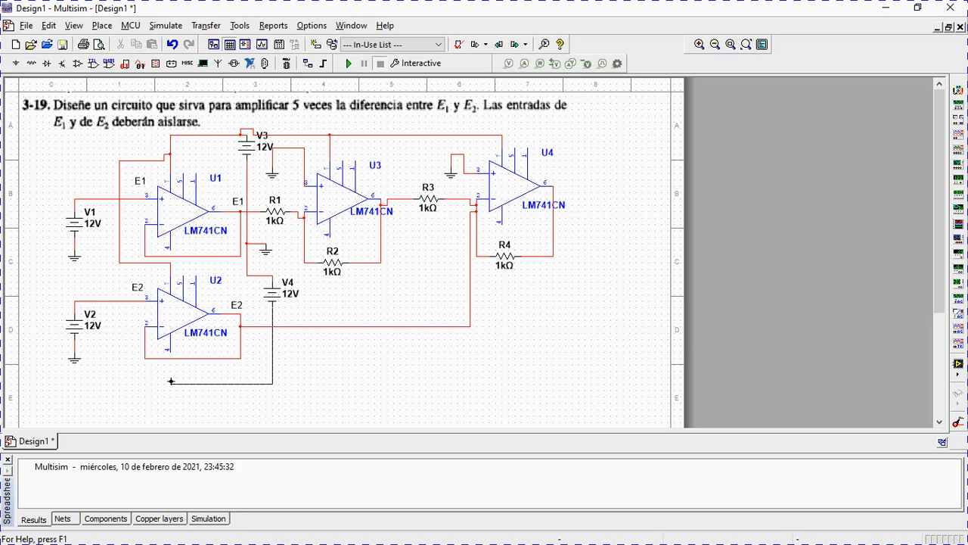
pyautogui.click(169, 351)
pyautogui.click(168, 249)
pyautogui.click(234, 296)
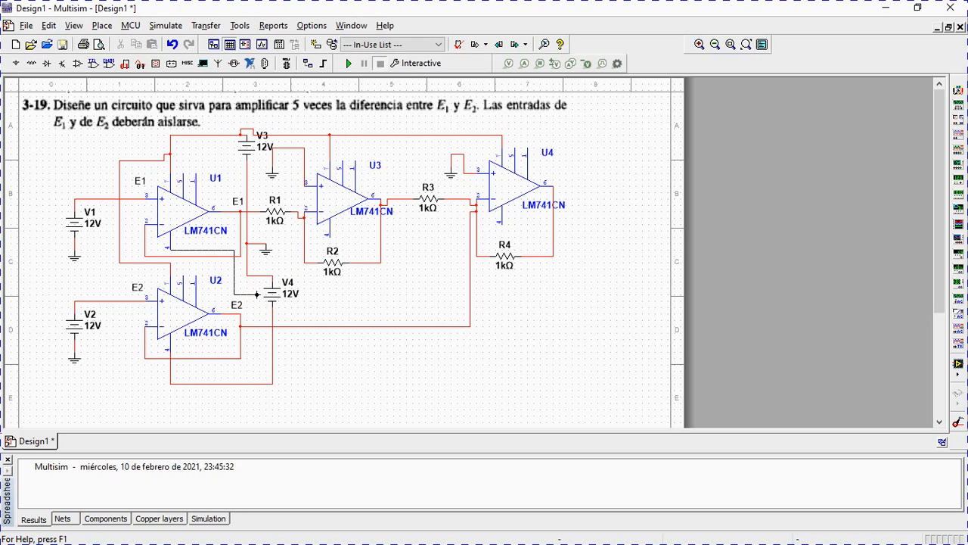
pyautogui.click(272, 318)
pyautogui.click(329, 236)
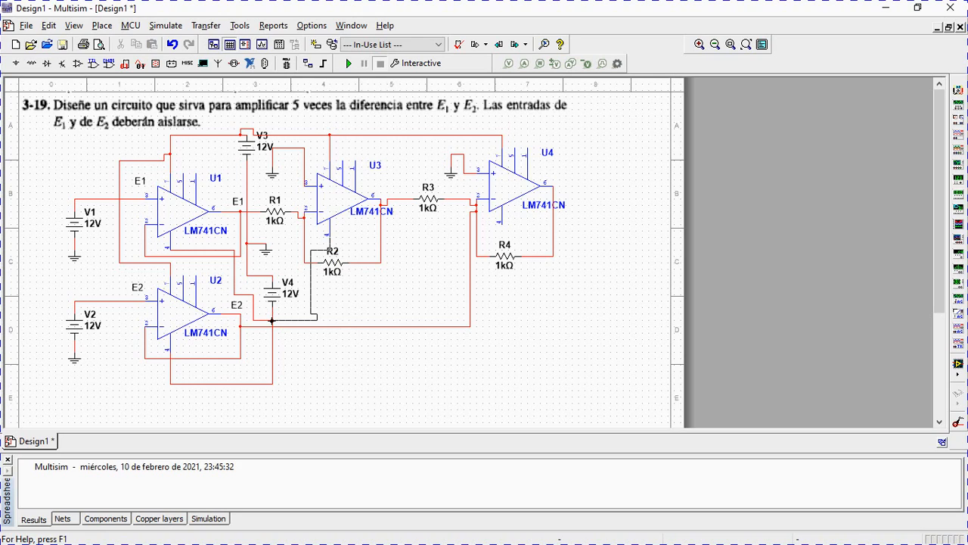
pyautogui.click(273, 318)
pyautogui.click(502, 224)
pyautogui.press('Escape')
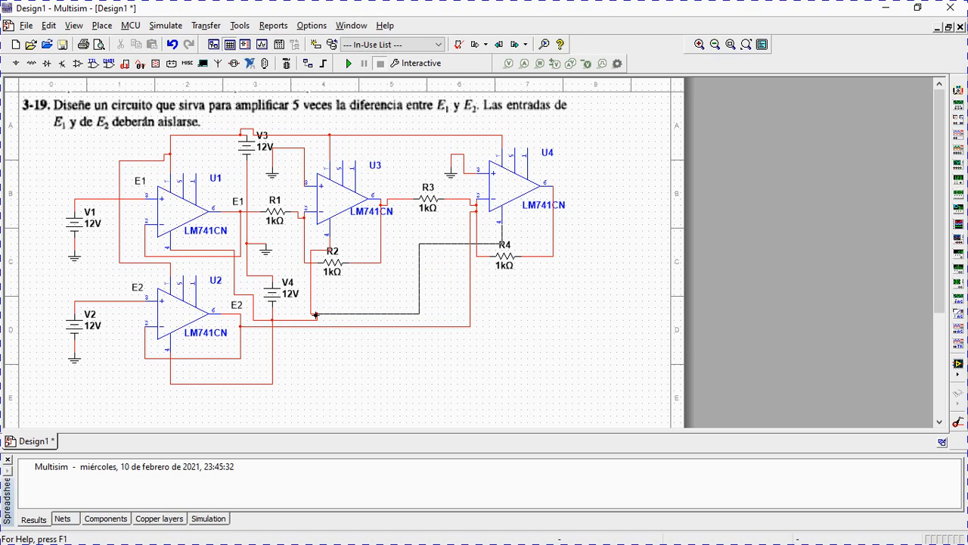
pyautogui.click(316, 313)
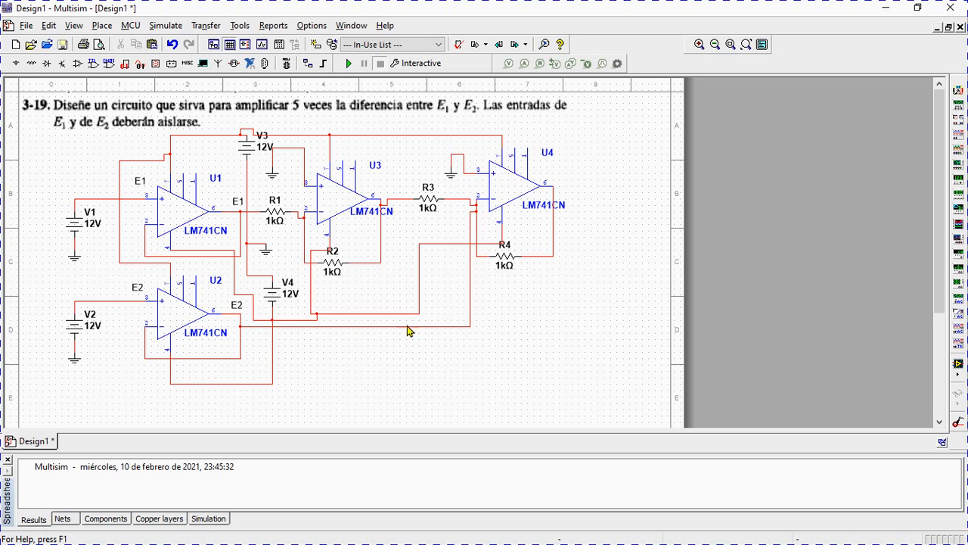
# Delete the wire joining U2's output directly to U4's inverting input.
pyautogui.click(471, 233)
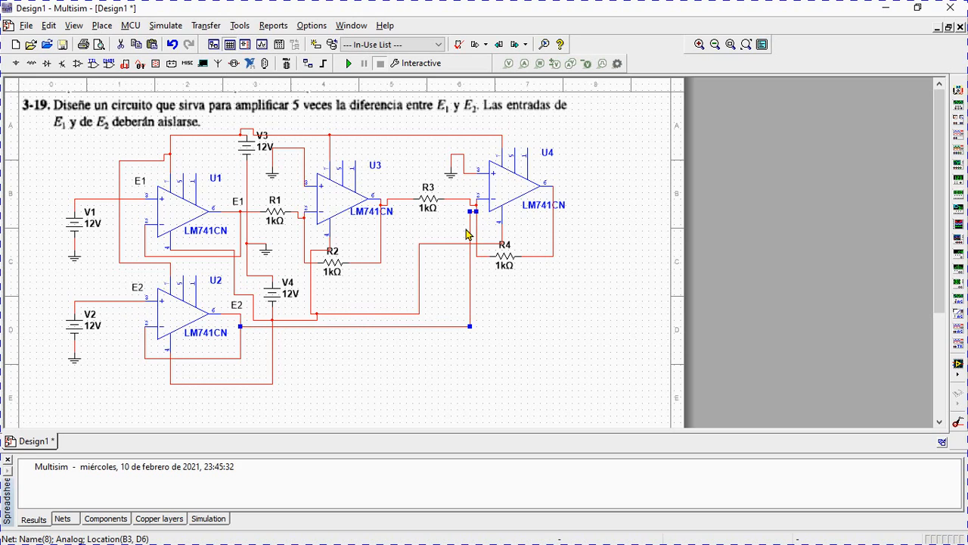
pyautogui.moveTo(471, 233); pyautogui.dragTo(417, 230)
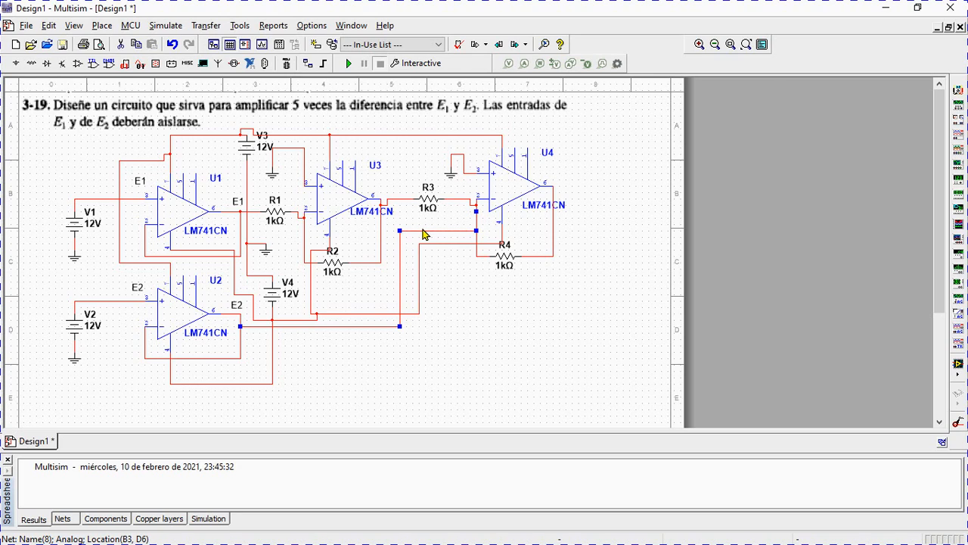
pyautogui.press('Delete')
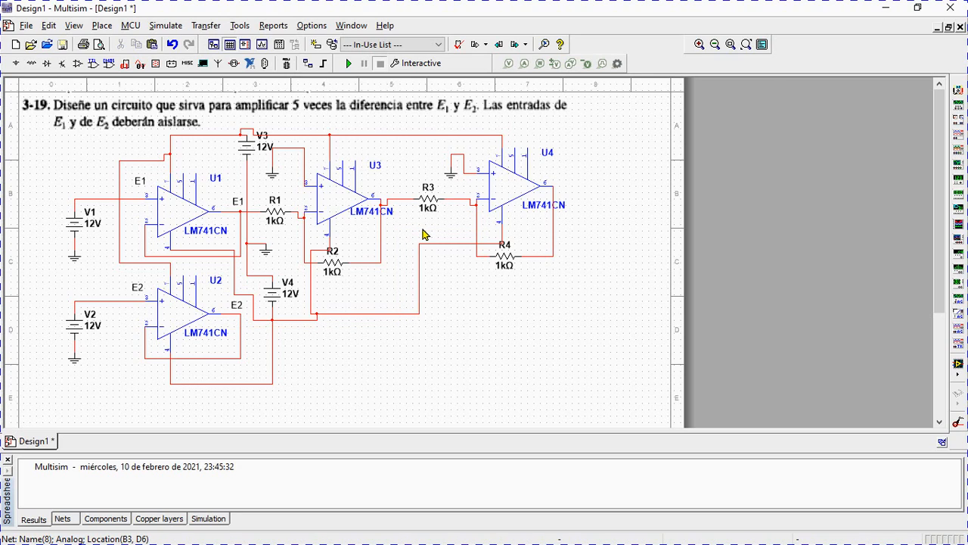
# Place a 1k resistor directly below R3.
pyautogui.click(32, 63)
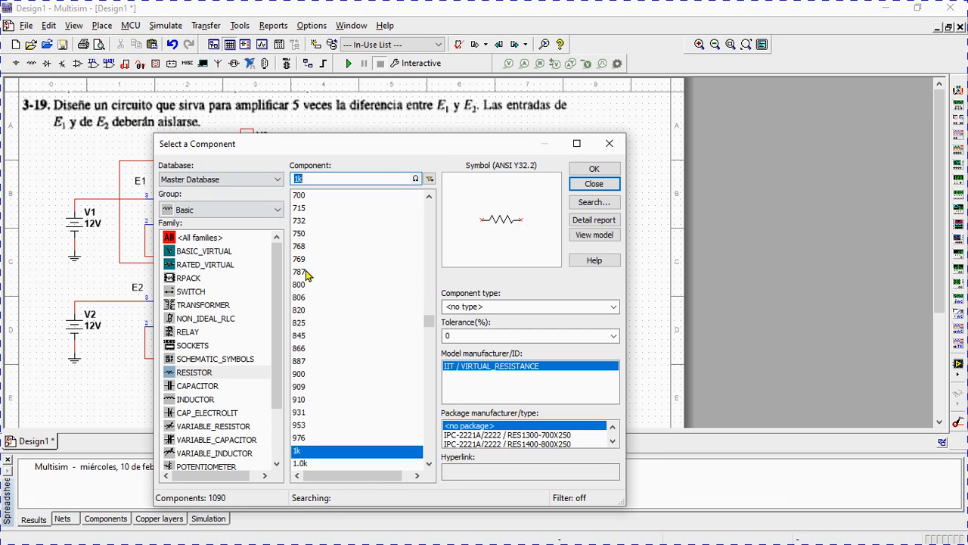
pyautogui.click(594, 168)
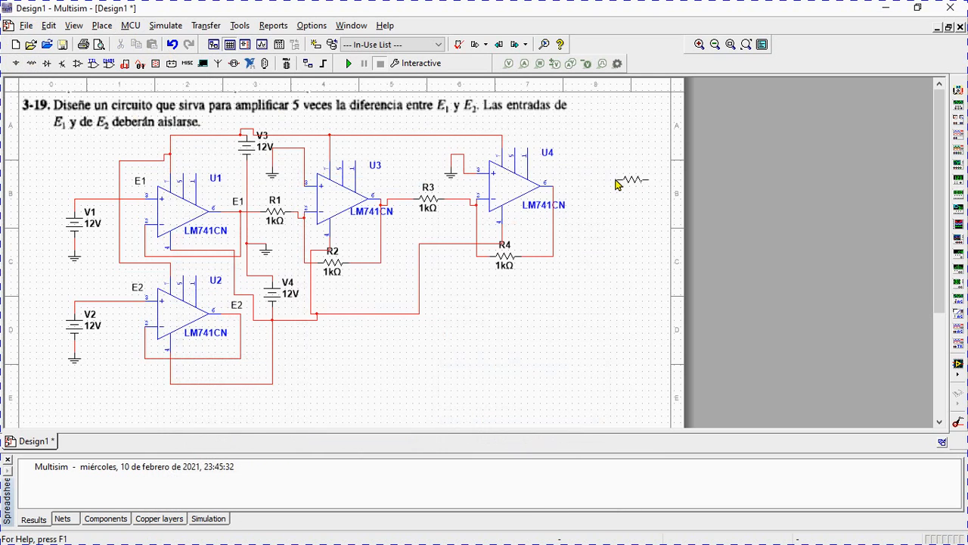
pyautogui.click(417, 237)
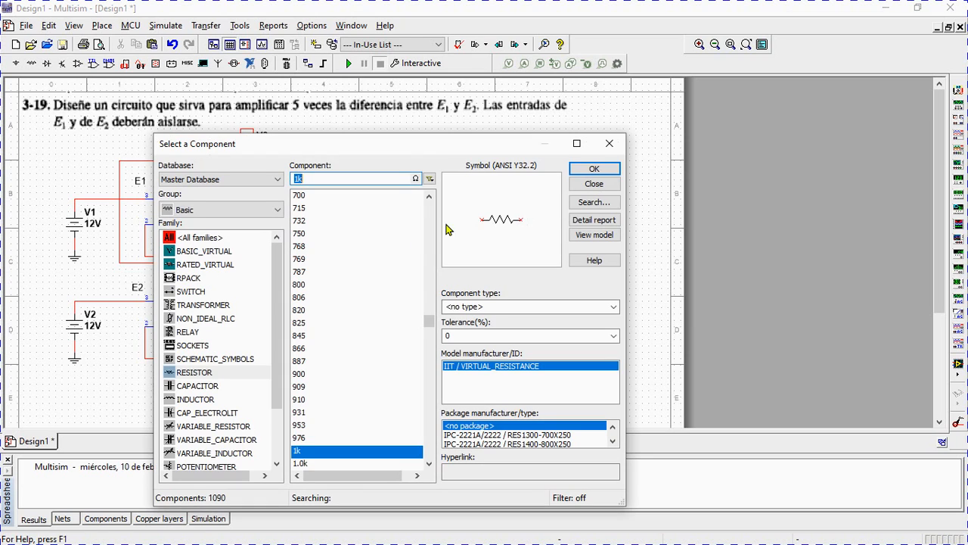
pyautogui.click(594, 184)
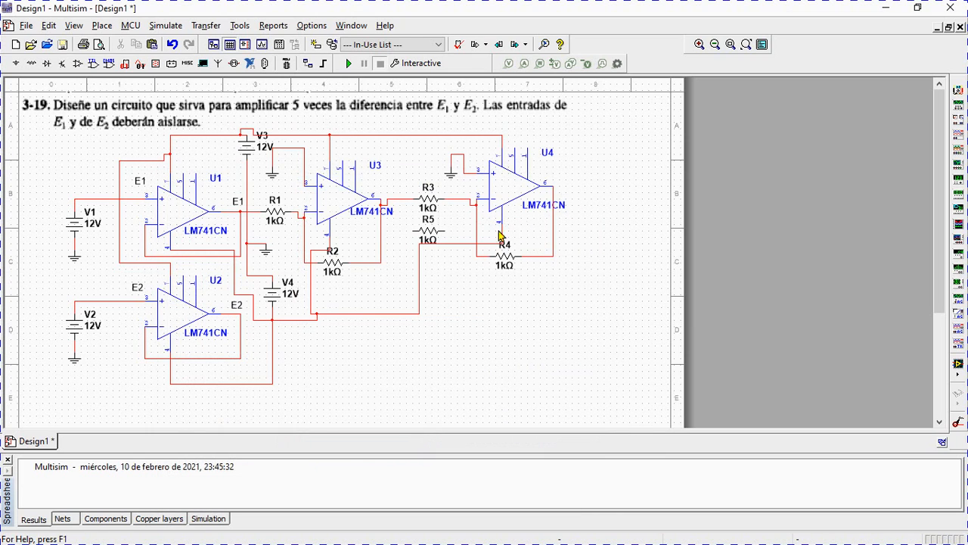
# Wire the resistor below R3 between U4's inverting input node and U2's output.
pyautogui.click(445, 229)
pyautogui.click(477, 204)
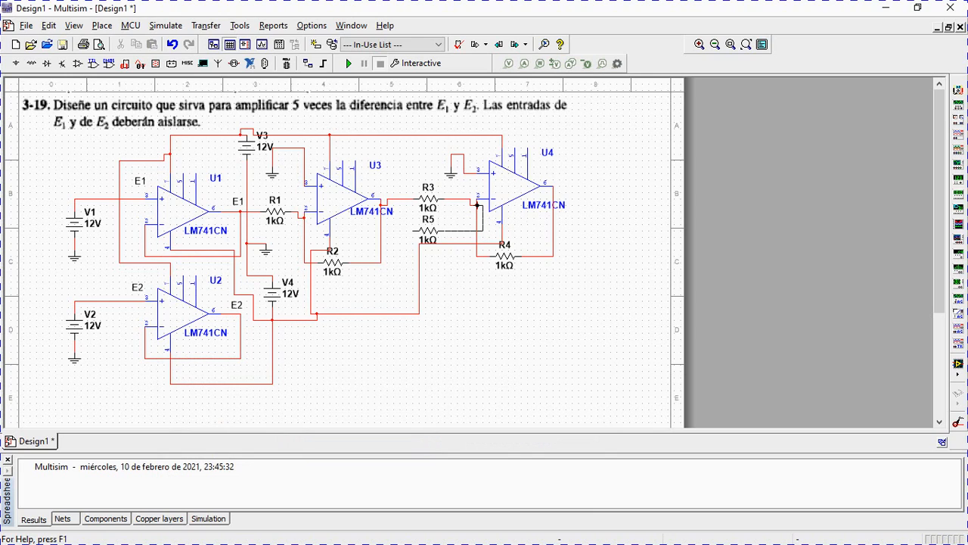
pyautogui.click(476, 211)
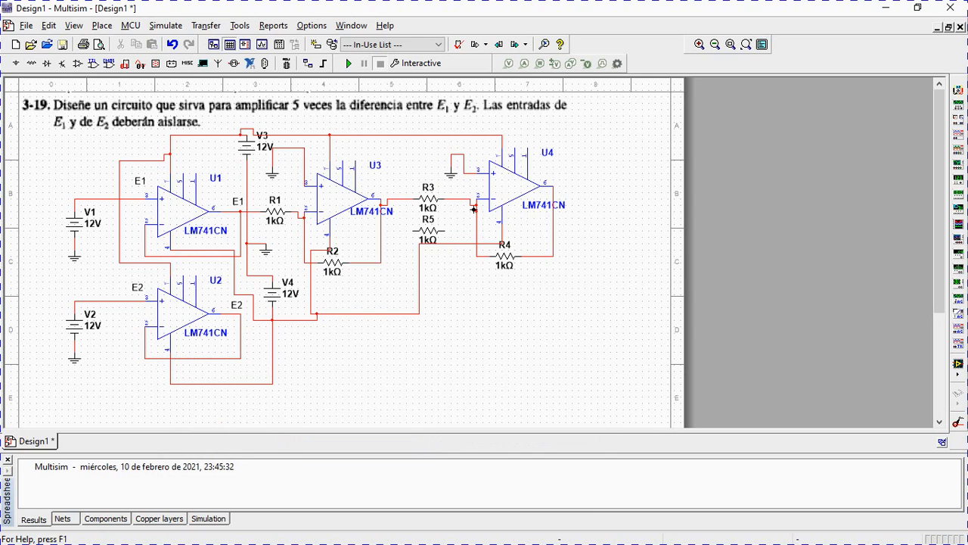
pyautogui.click(415, 230)
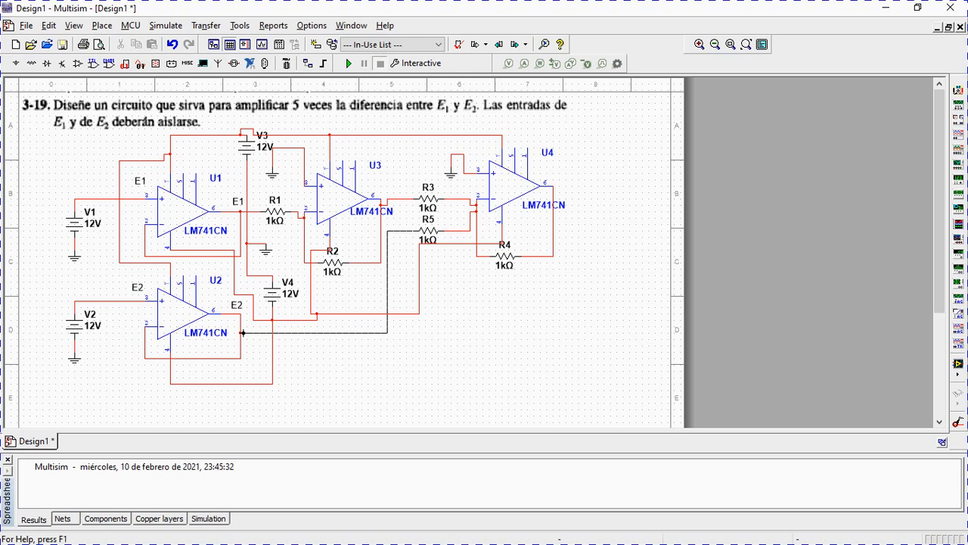
pyautogui.click(245, 332)
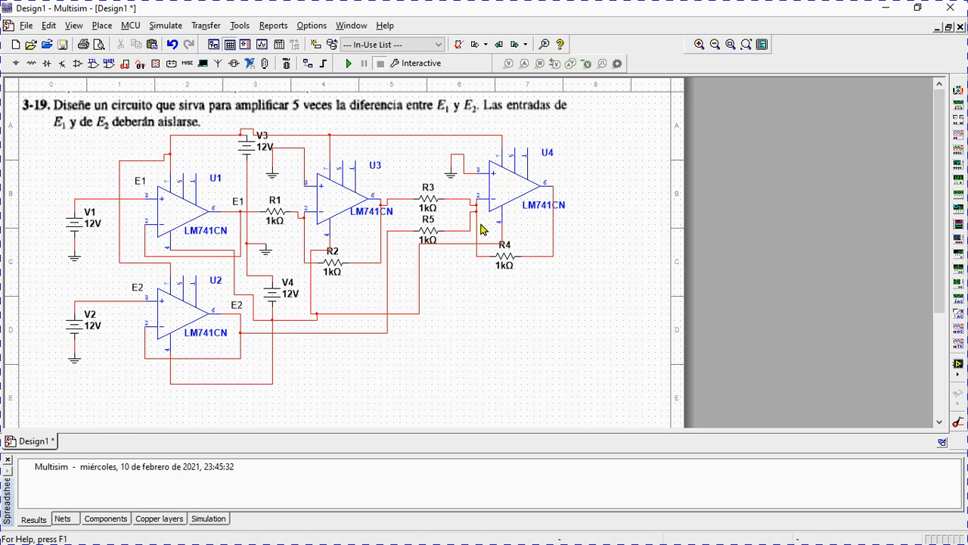
# Set the resistance of R4 to 5k.
pyautogui.click(505, 268)
pyautogui.doubleClick(505, 264)
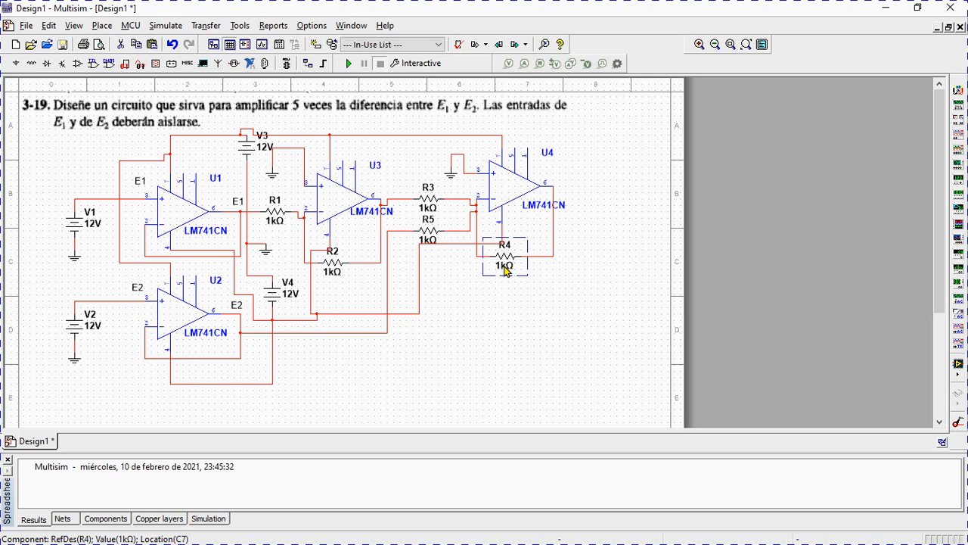
pyautogui.click(485, 156)
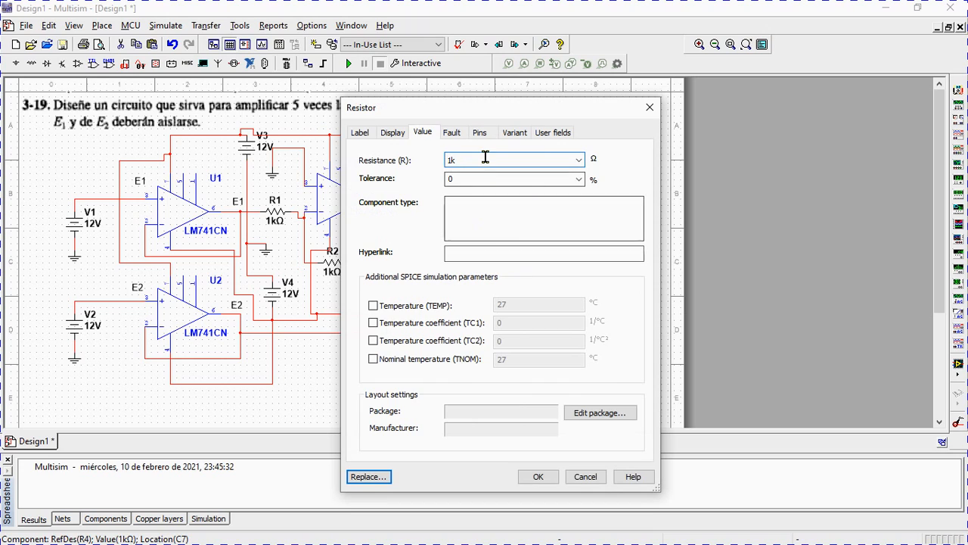
pyautogui.press('BackSpace')
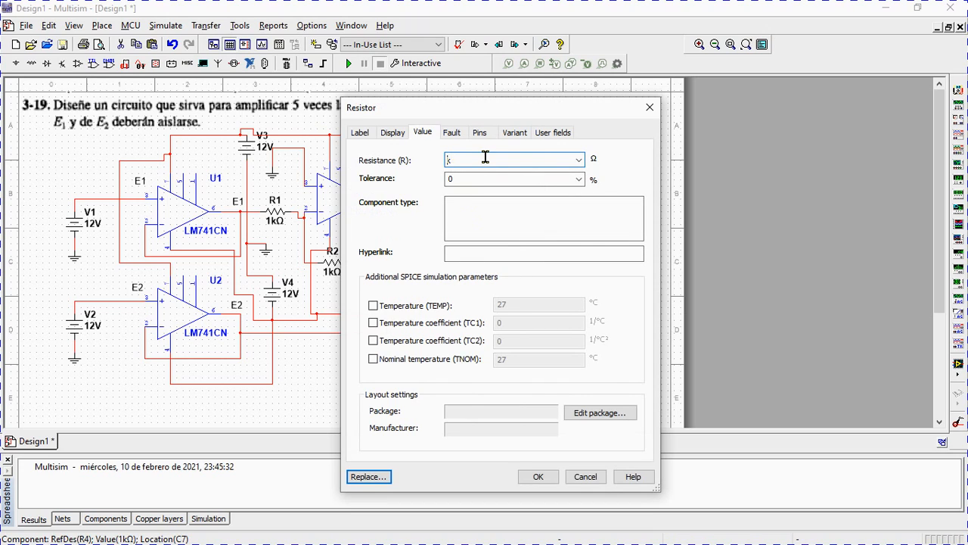
pyautogui.write('5')
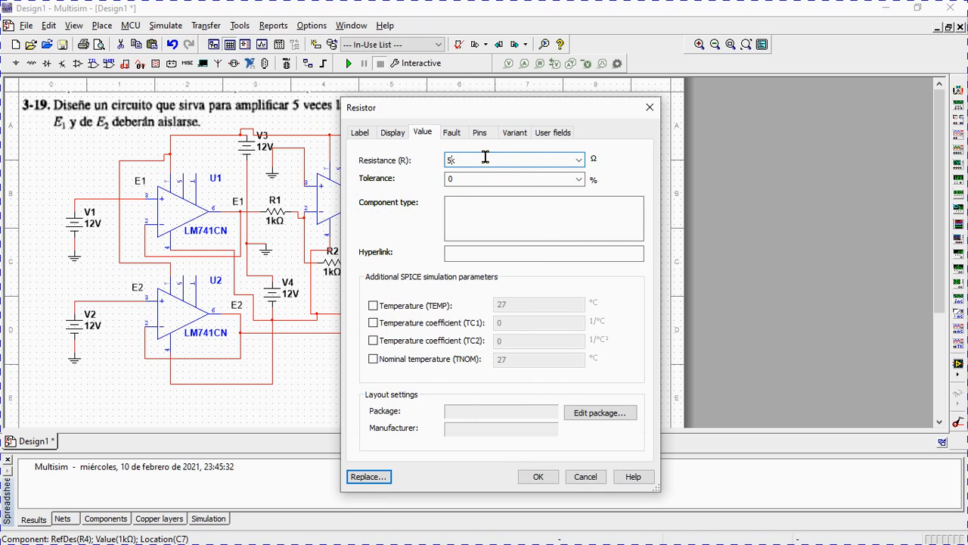
pyautogui.click(543, 478)
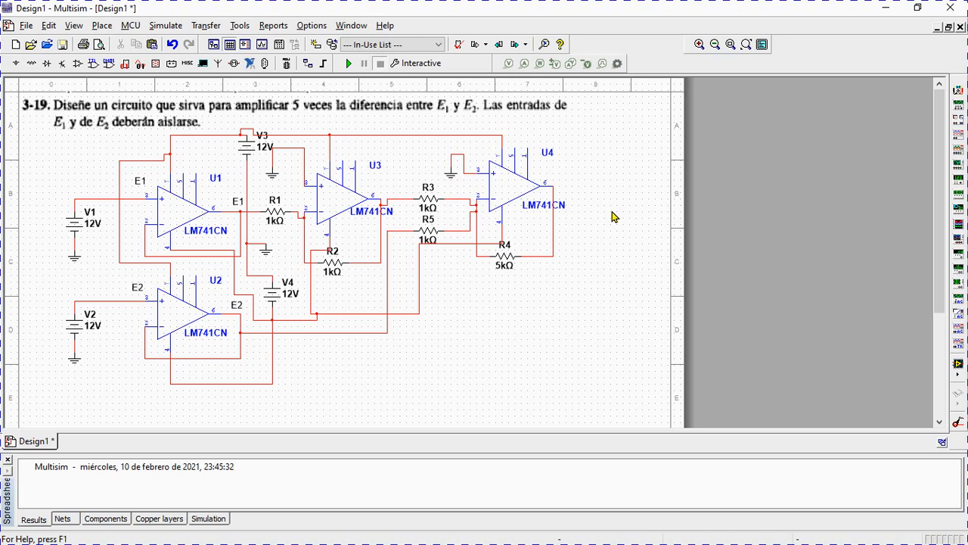
# Place a multimeter to the right of U4 and wire its positive terminal to U4's output.
pyautogui.click(957, 90)
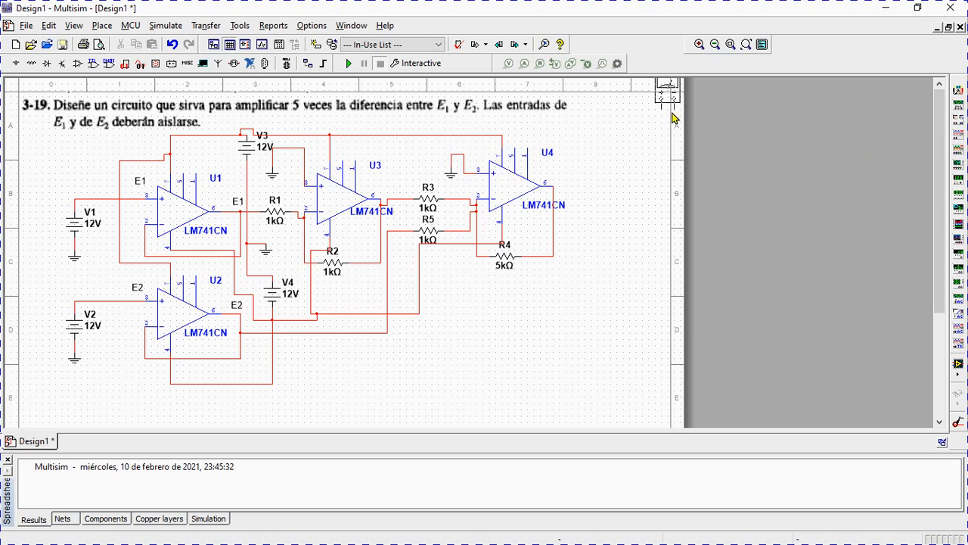
pyautogui.click(611, 195)
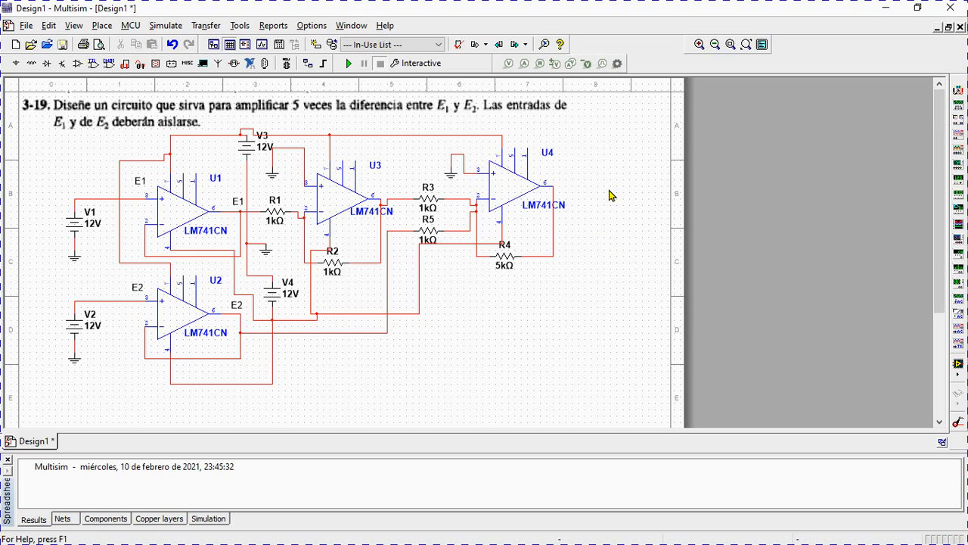
pyautogui.click(611, 195)
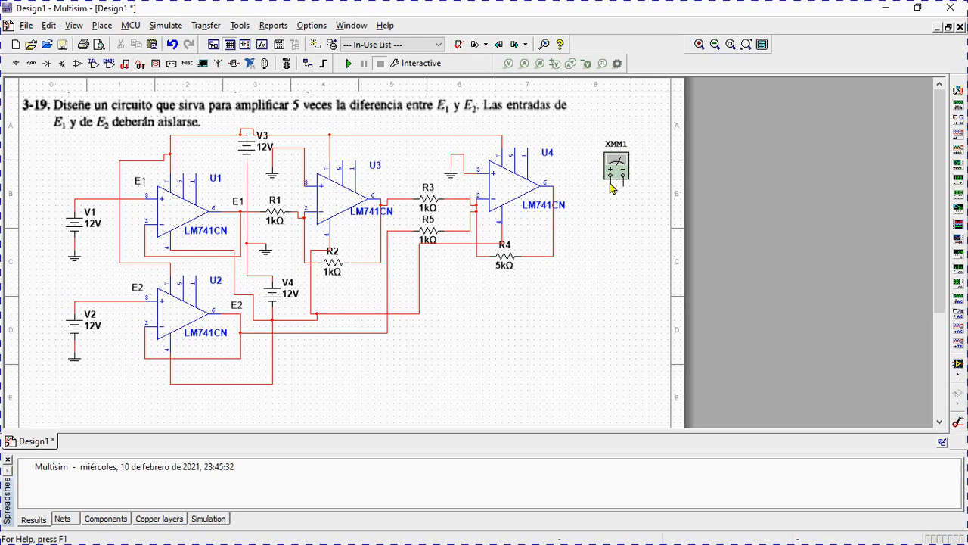
pyautogui.click(610, 177)
pyautogui.click(553, 186)
pyautogui.click(554, 191)
# Place a GROUND below the multimeter and wire it to the meter's negative terminal.
pyautogui.click(16, 64)
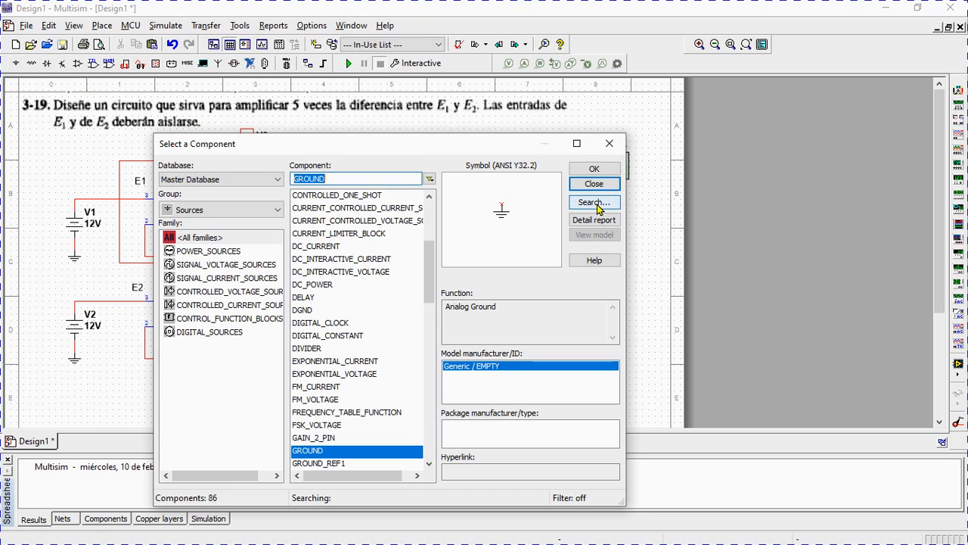
pyautogui.click(595, 171)
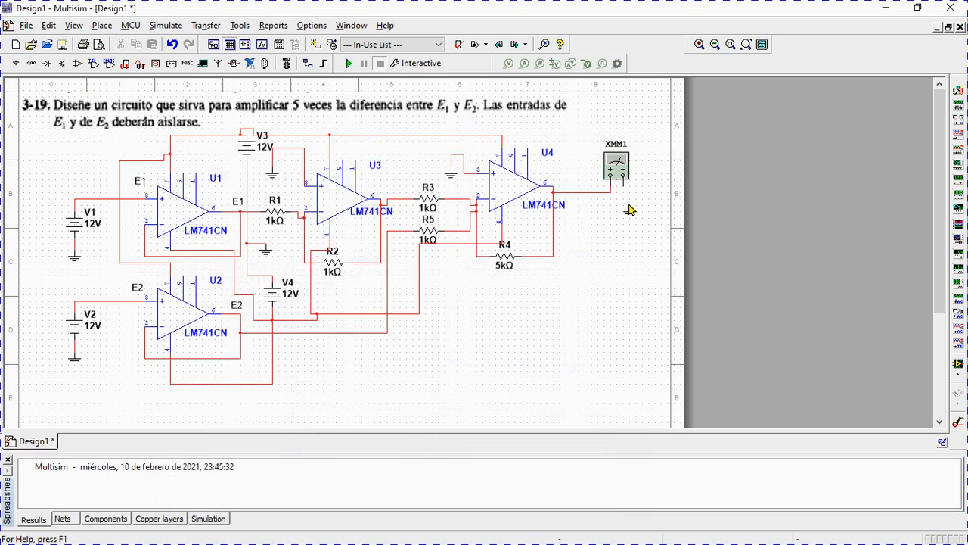
pyautogui.click(623, 205)
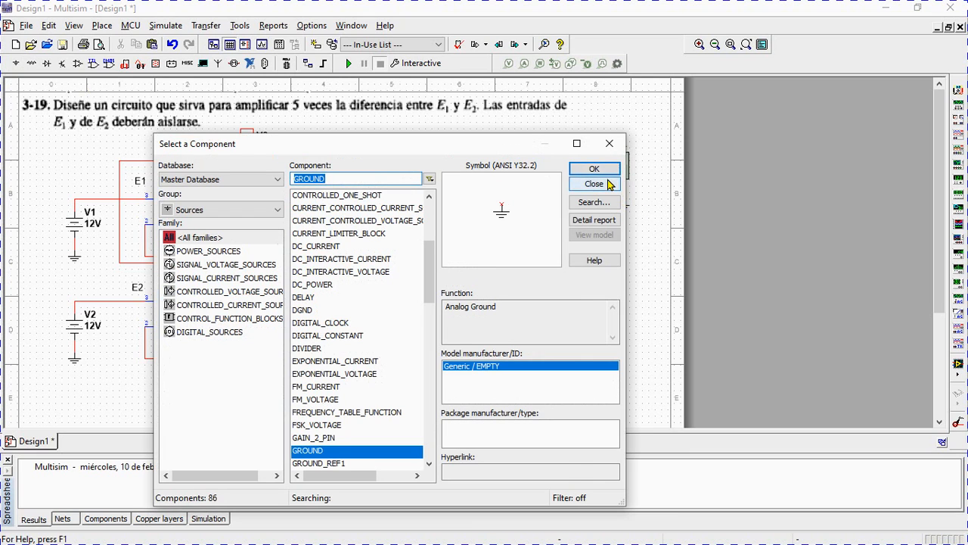
pyautogui.click(594, 183)
pyautogui.click(622, 201)
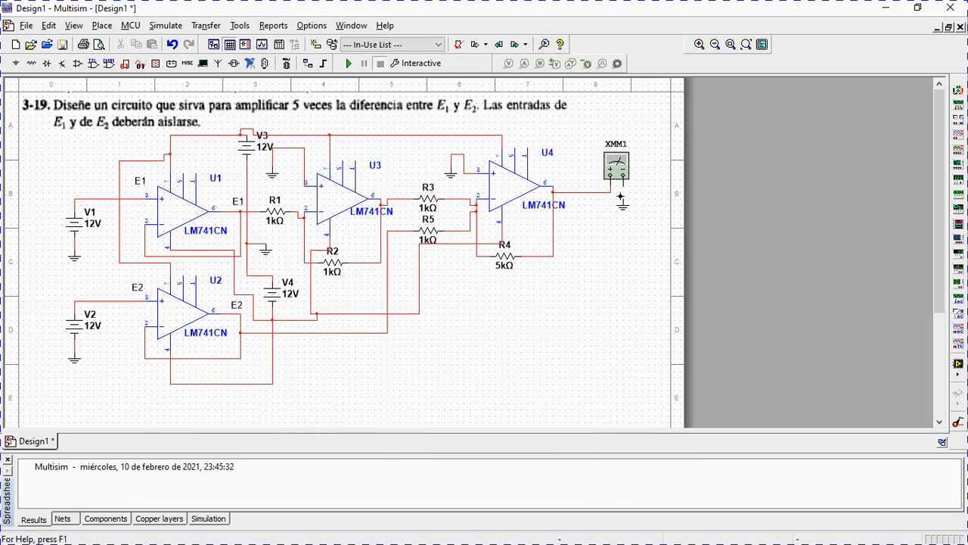
pyautogui.click(623, 183)
# Open the XMM1 multimeter display, move it clear of the circuit, and run the simulation.
pyautogui.doubleClick(616, 165)
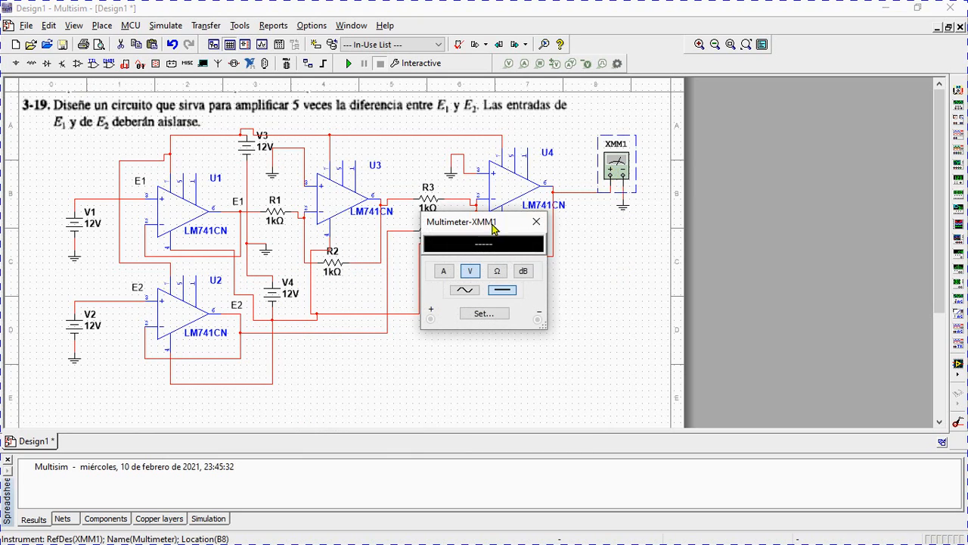
pyautogui.moveTo(490, 222); pyautogui.dragTo(739, 173)
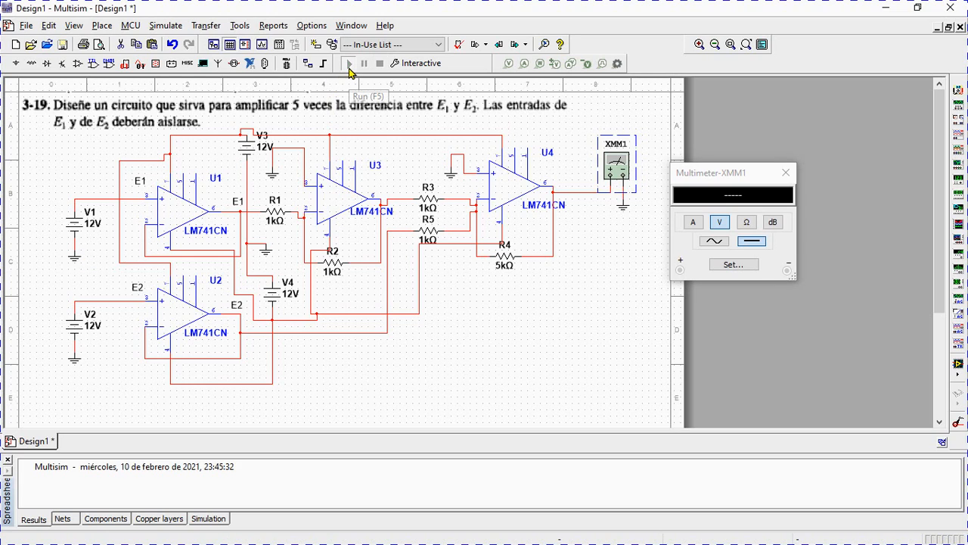
pyautogui.click(351, 68)
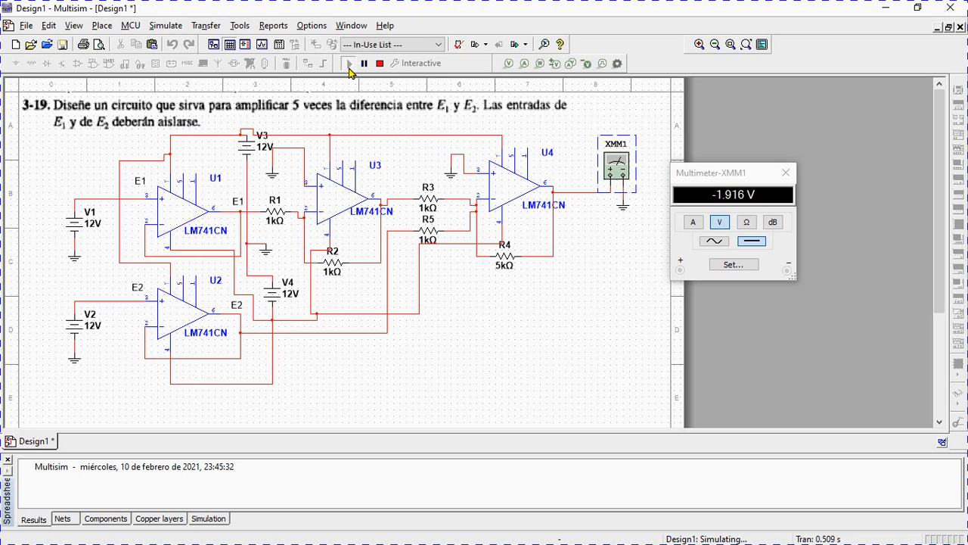
# Set the voltage of V1 to 15 V and restart the simulation.
pyautogui.click(90, 226)
pyautogui.doubleClick(90, 226)
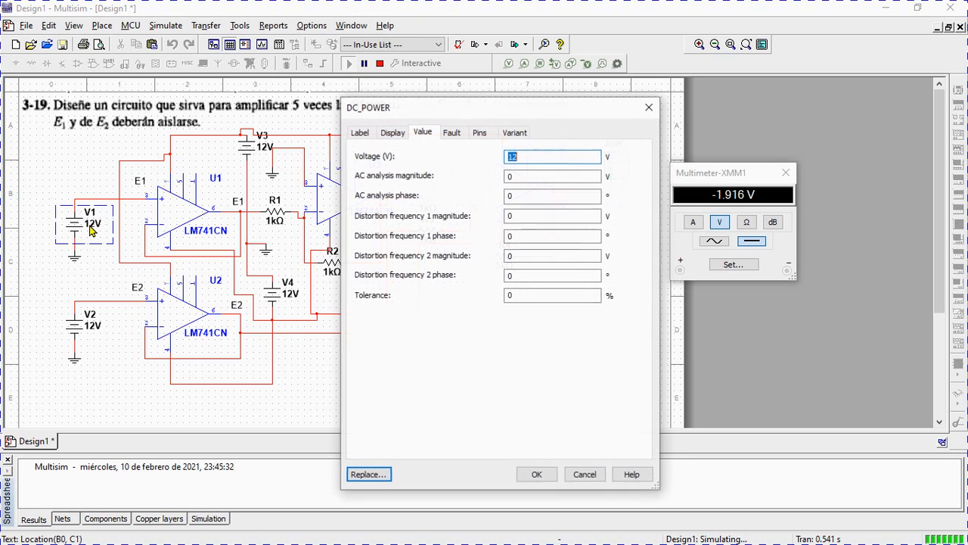
pyautogui.click(524, 156)
pyautogui.press('BackSpace')
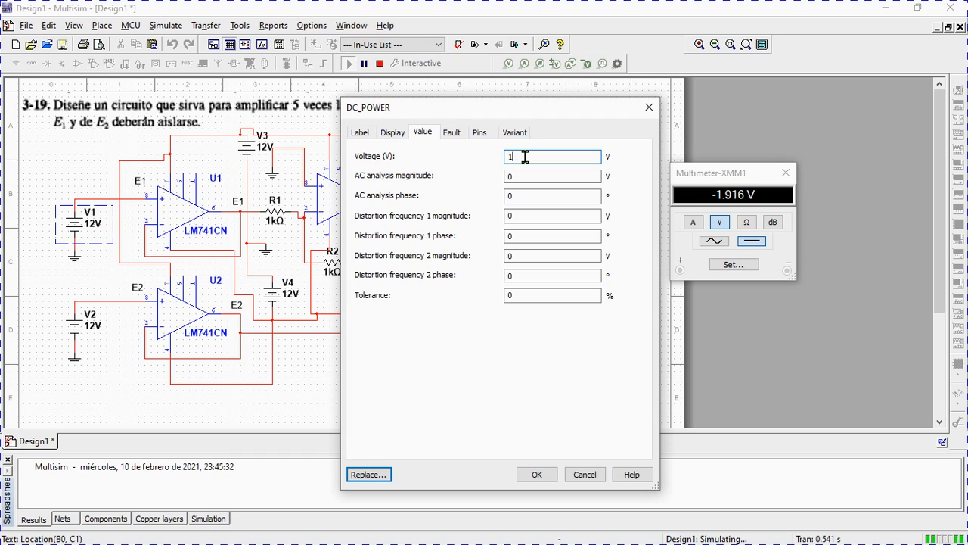
pyautogui.write('0')
pyautogui.press('BackSpace')
pyautogui.write('5')
pyautogui.click(537, 475)
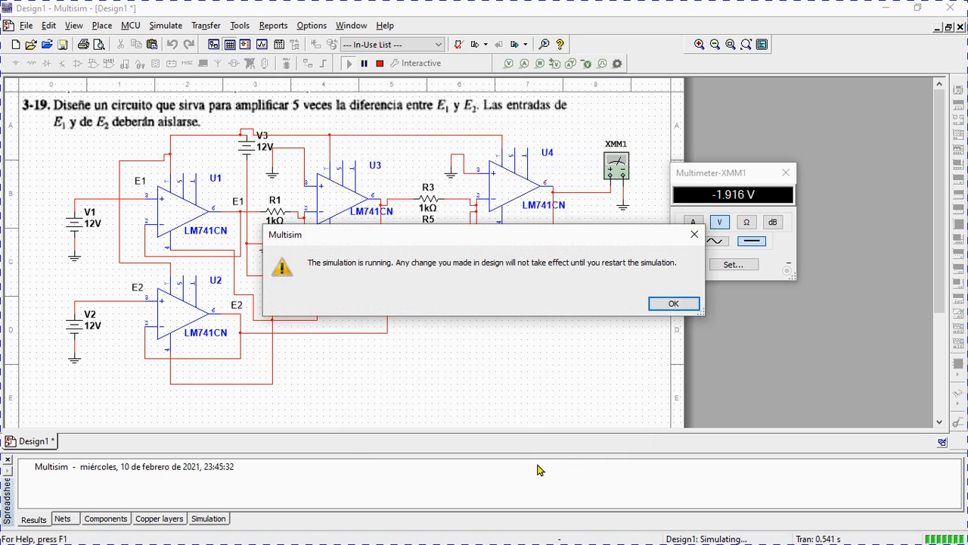
pyautogui.click(673, 303)
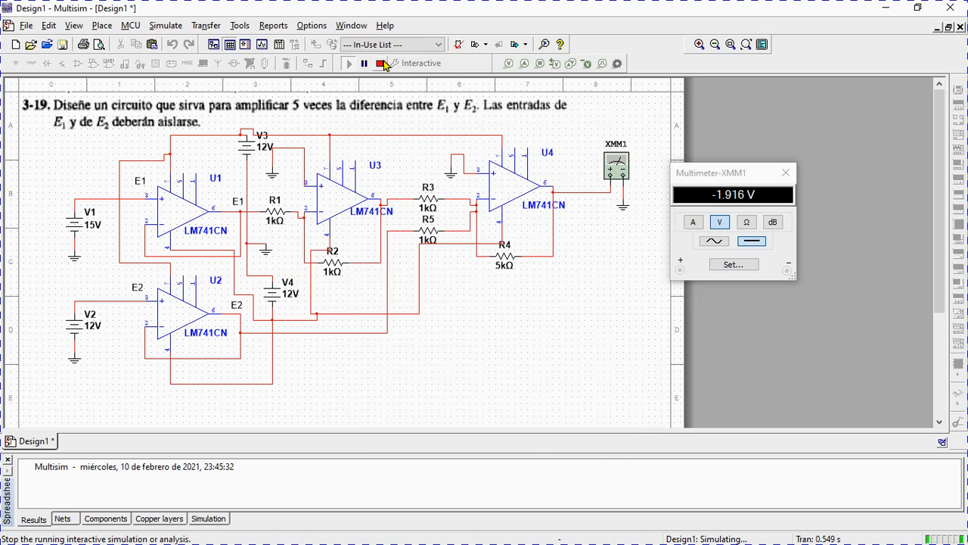
pyautogui.click(380, 63)
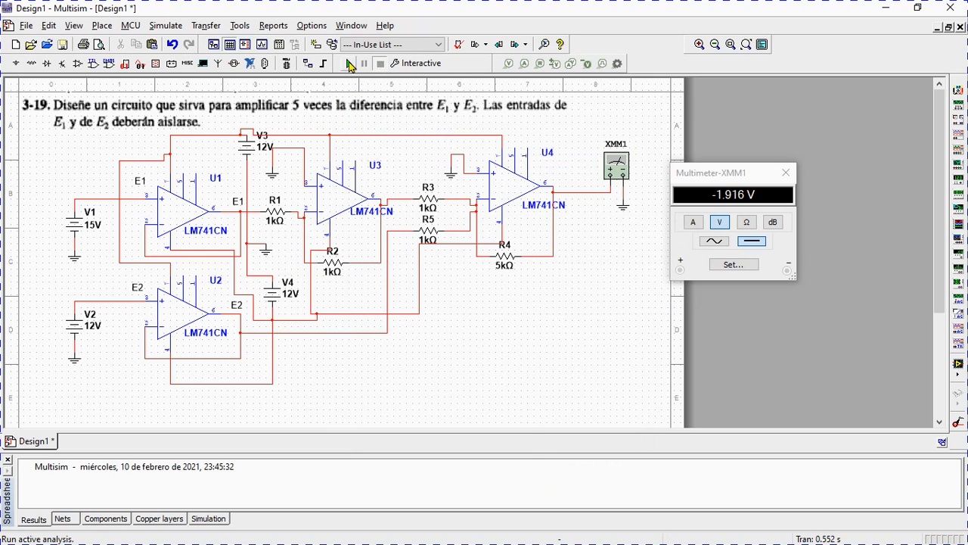
pyautogui.click(349, 63)
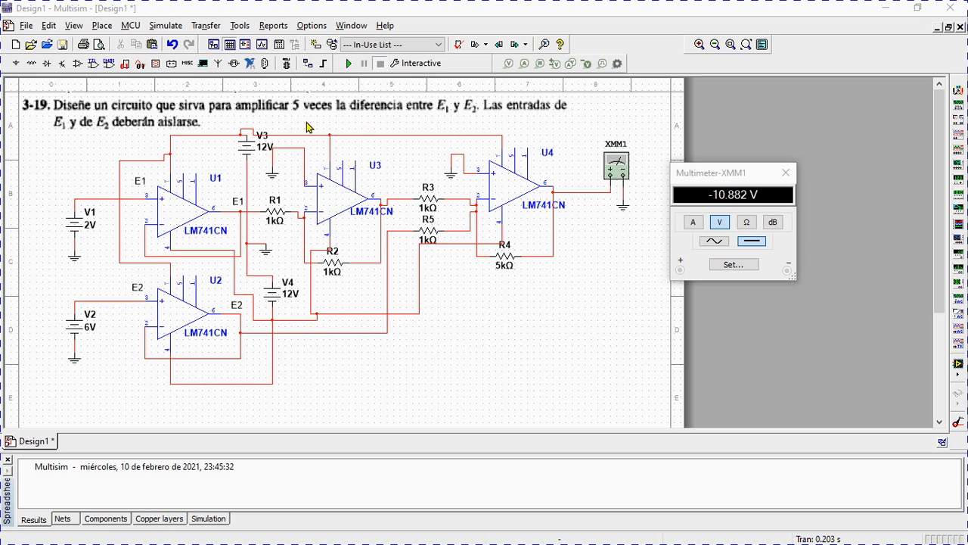
# Set the voltages of both supply sources V3 and V4 to 18 V.
pyautogui.doubleClick(264, 153)
pyautogui.click(535, 159)
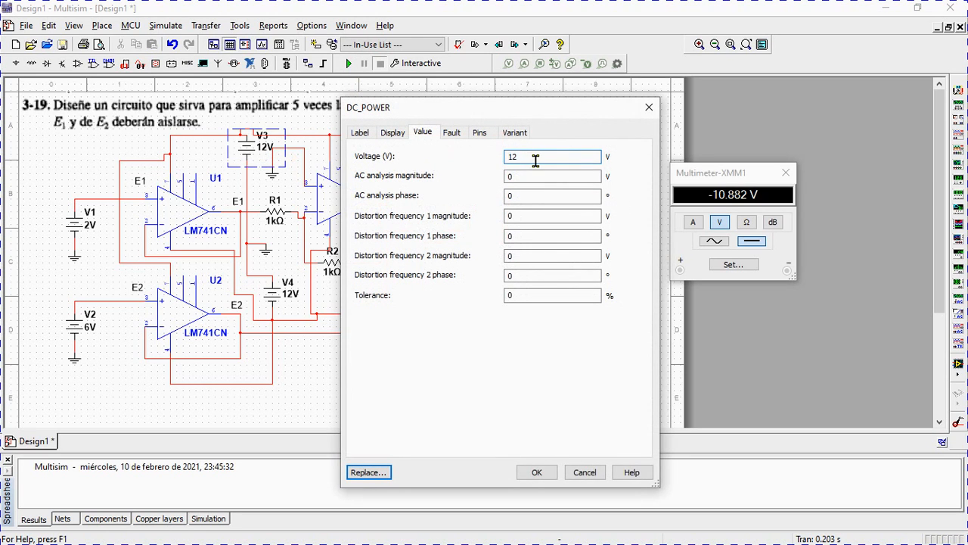
pyautogui.press('BackSpace')
pyautogui.press('BackSpace')
pyautogui.write('18')
pyautogui.click(537, 472)
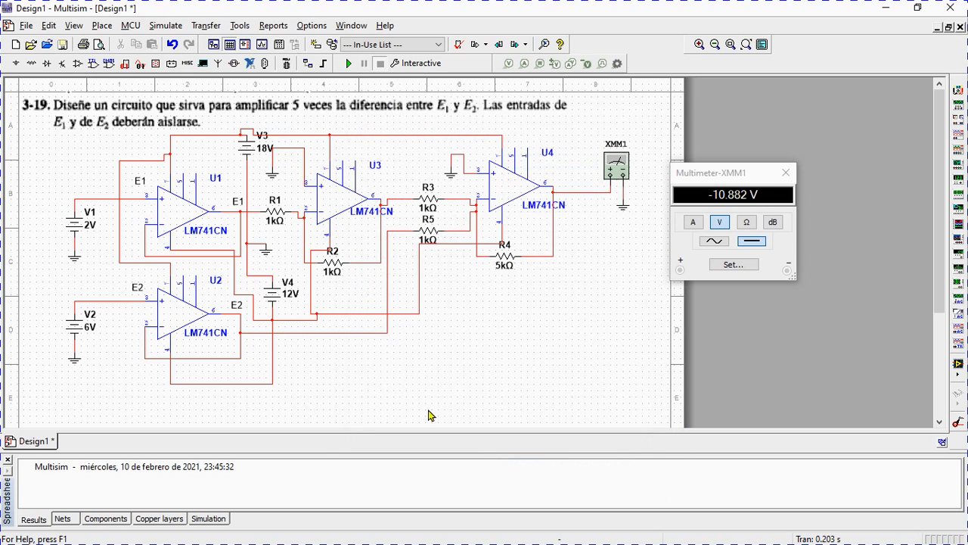
pyautogui.doubleClick(284, 297)
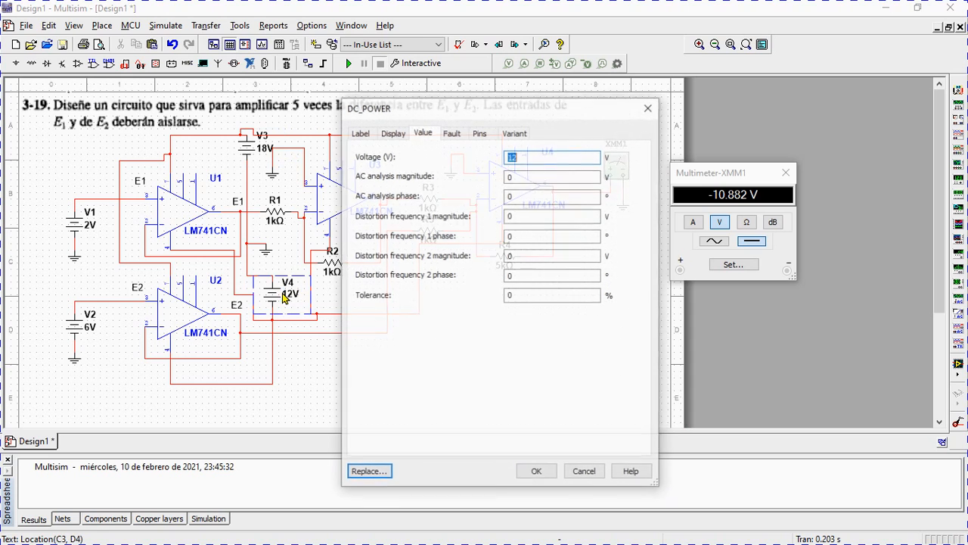
pyautogui.press('BackSpace')
pyautogui.write('18')
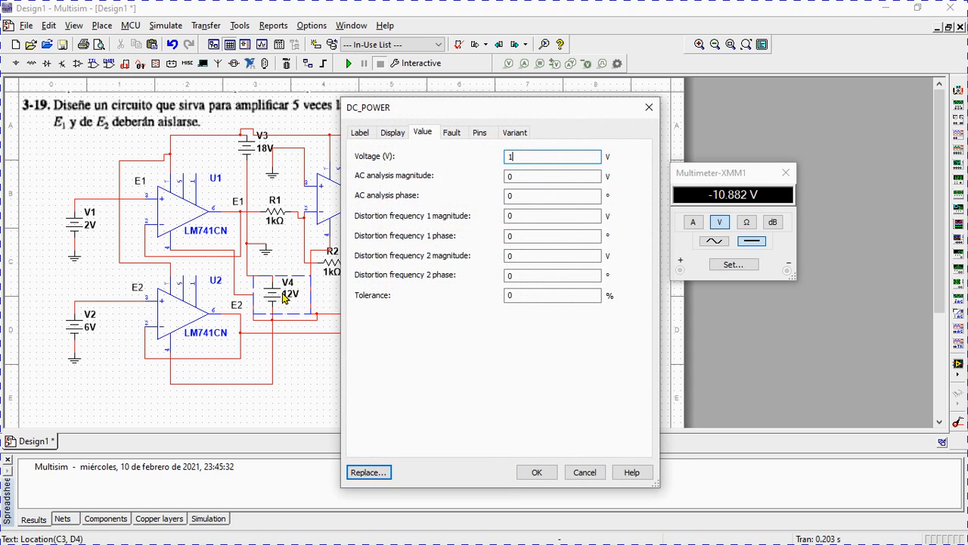
pyautogui.click(536, 472)
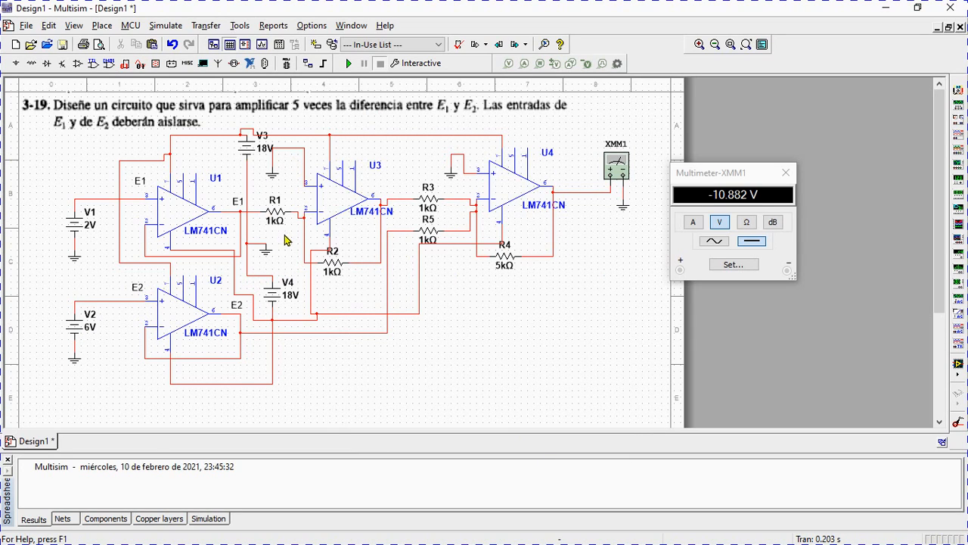
# Set the voltage of V2 to 4 V, run the simulation to check the multimeter reading, and stop it.
pyautogui.doubleClick(92, 325)
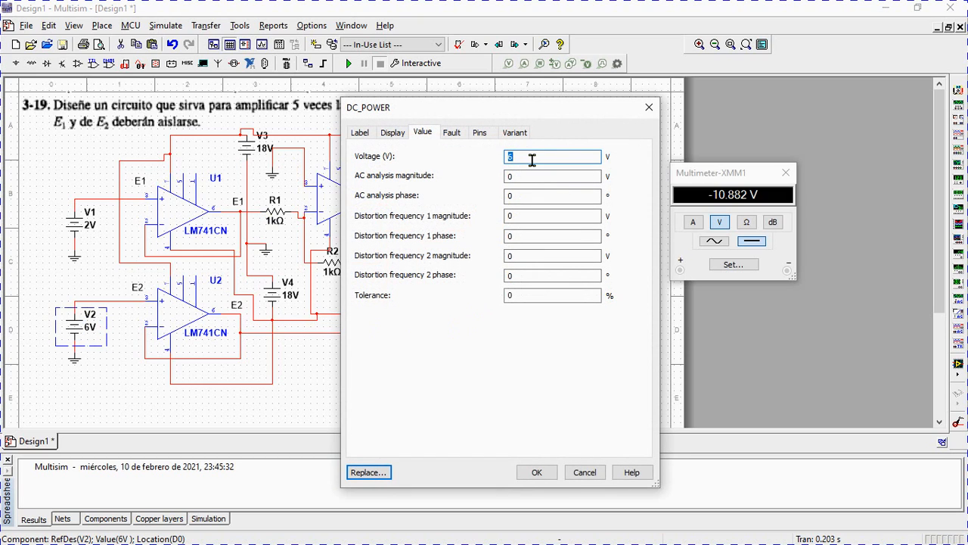
pyautogui.press('BackSpace')
pyautogui.write('4')
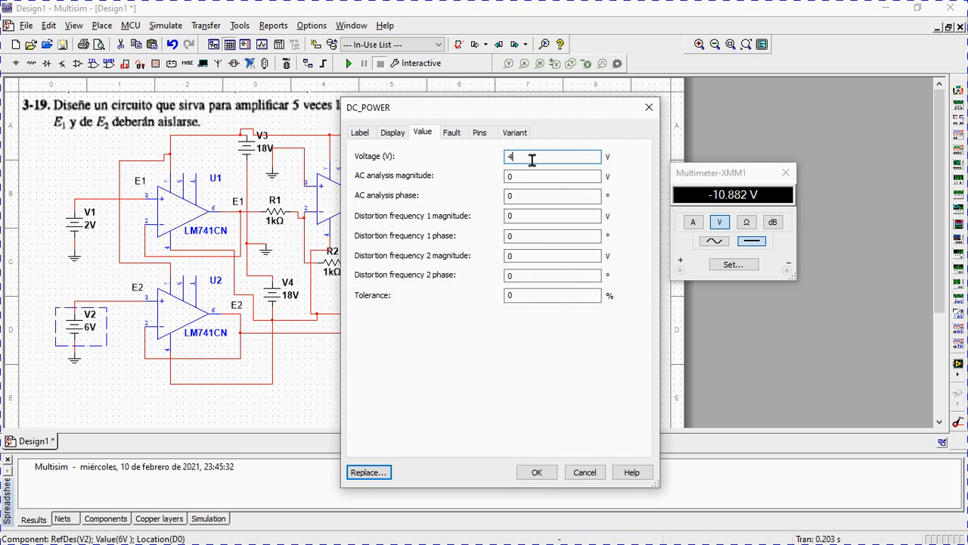
pyautogui.click(536, 472)
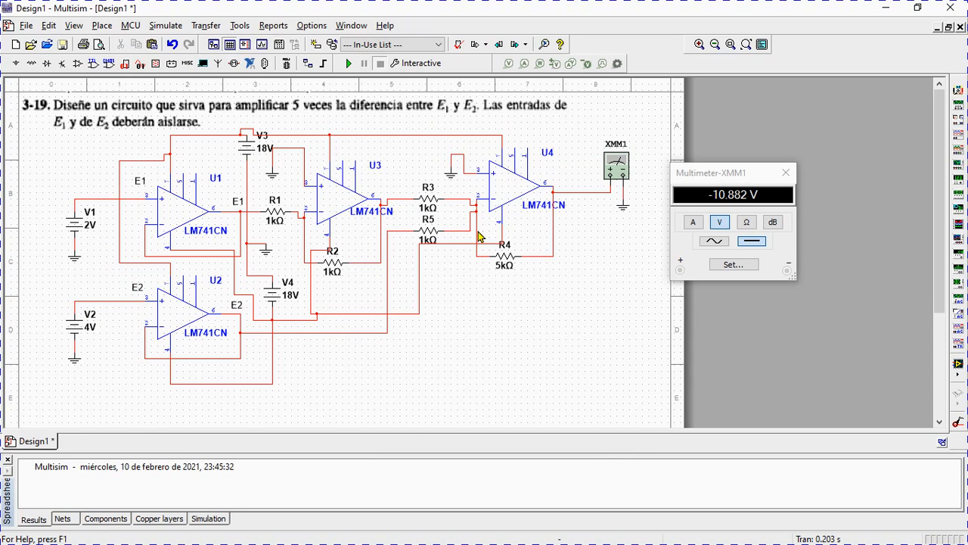
pyautogui.click(348, 63)
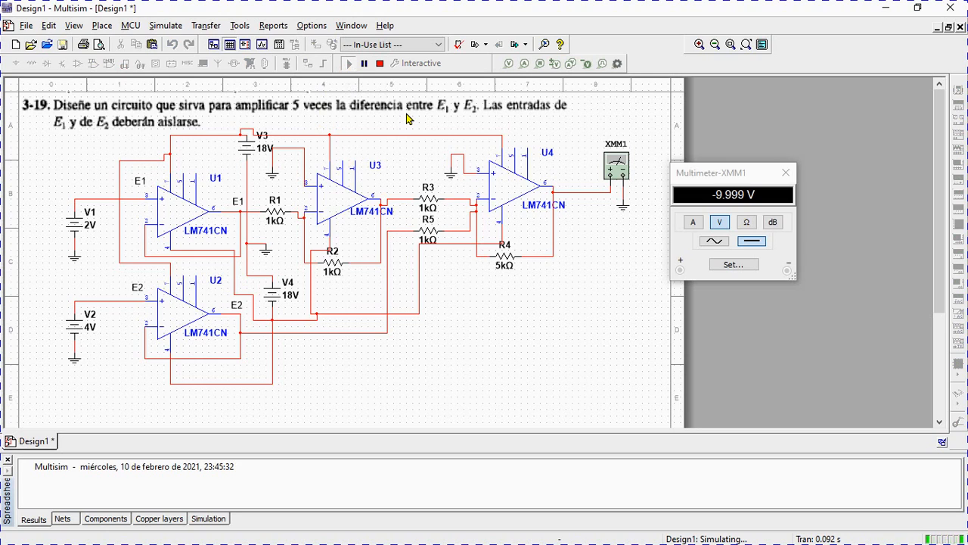
pyautogui.click(378, 65)
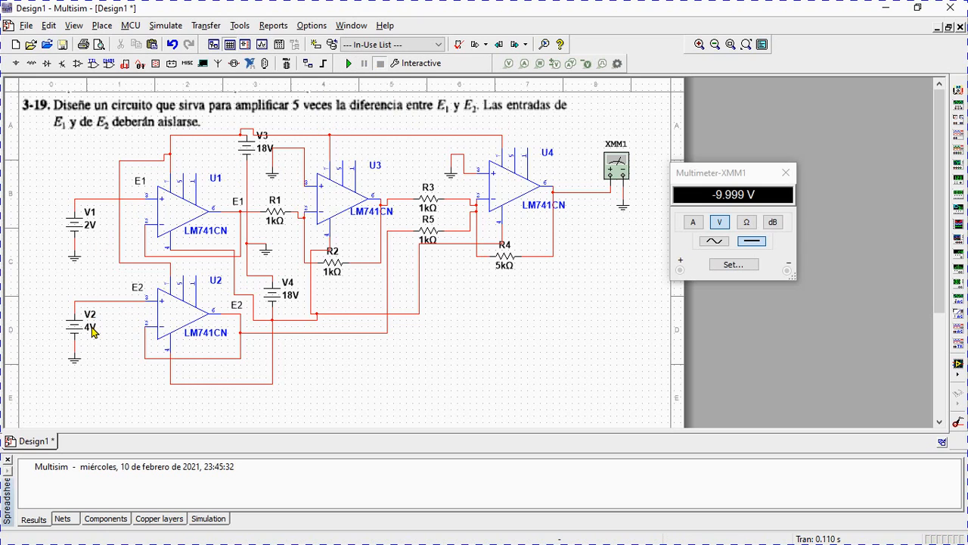
# Set the voltage of V1 to 4 V, run the simulation to check the output, and stop it.
pyautogui.click(90, 224)
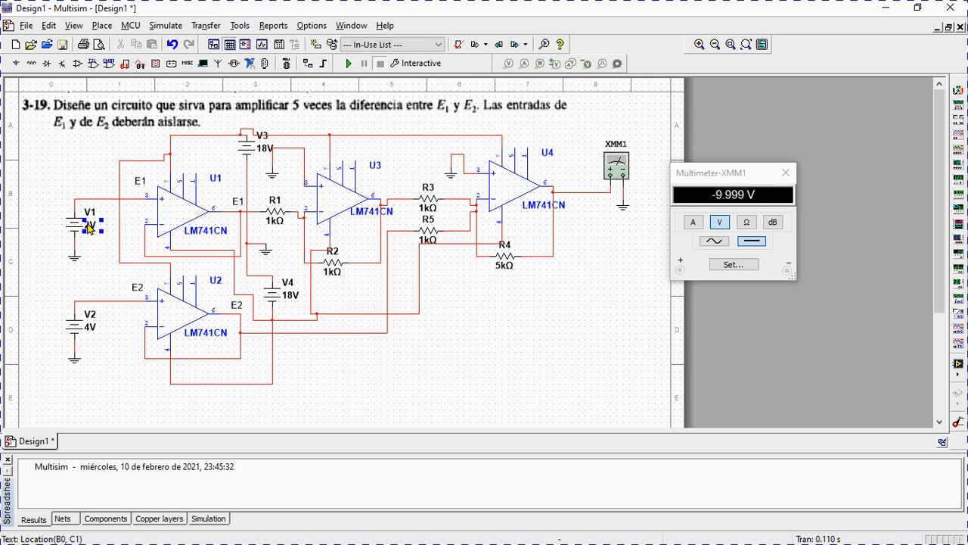
pyautogui.doubleClick(89, 227)
pyautogui.click(521, 157)
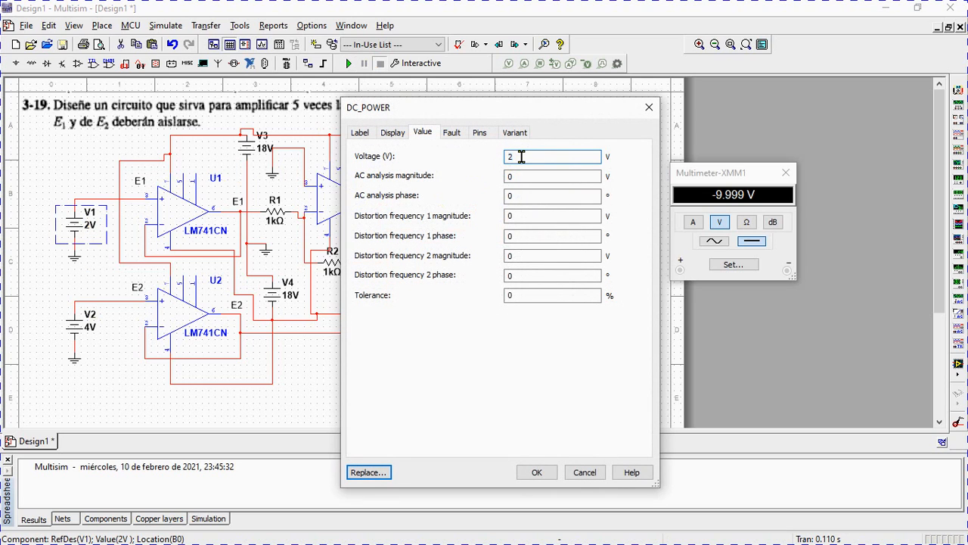
pyautogui.write('4')
pyautogui.click(549, 477)
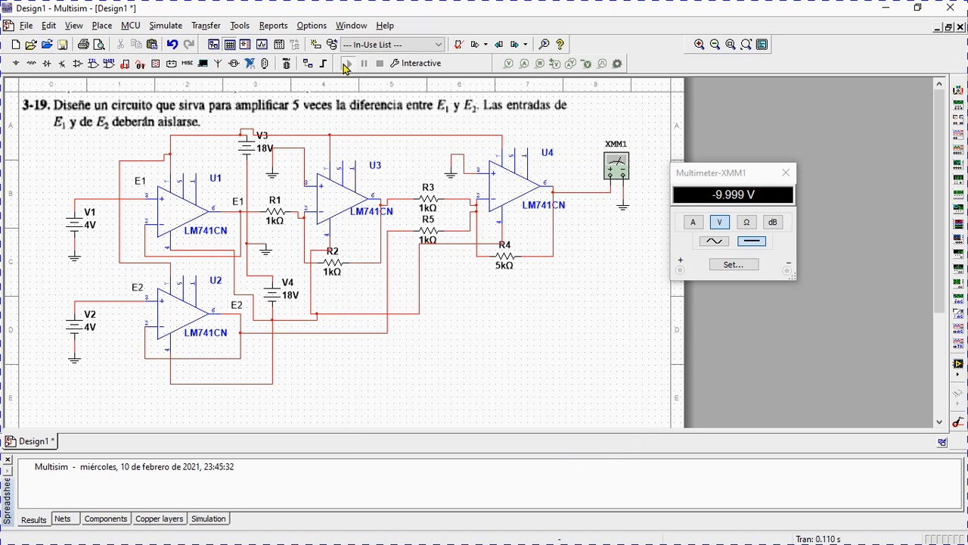
pyautogui.click(345, 64)
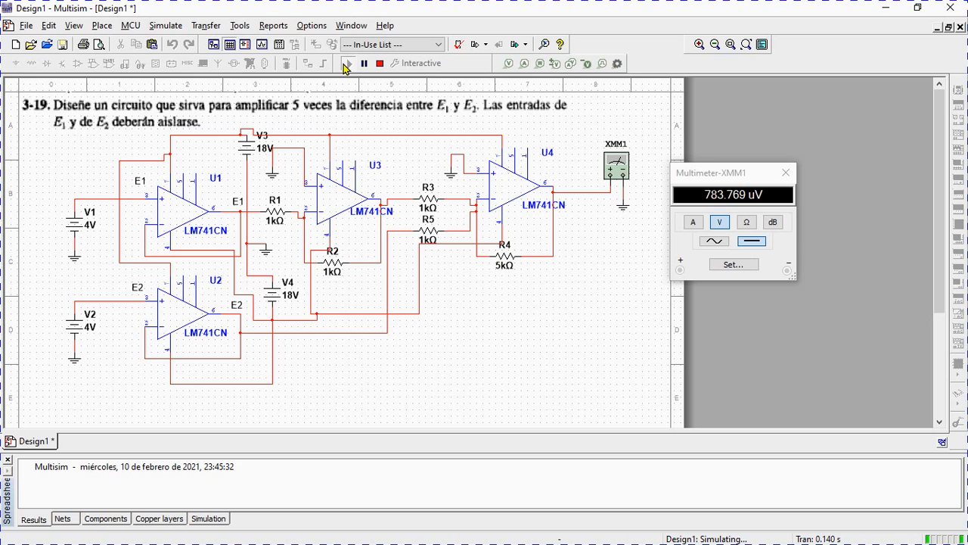
pyautogui.click(380, 64)
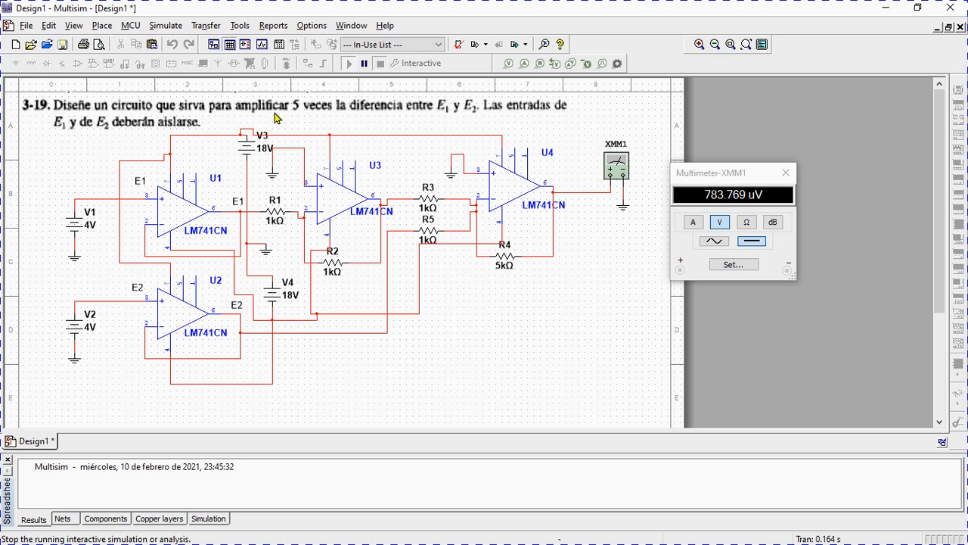
# Set the voltage of V1 to 5 V, run the simulation to check the output, and stop it.
pyautogui.doubleClick(92, 232)
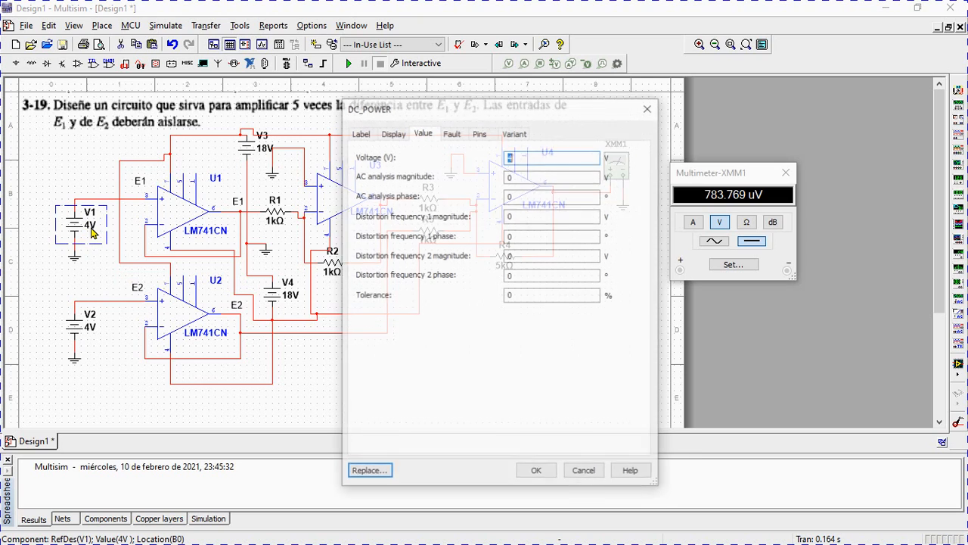
pyautogui.click(534, 156)
pyautogui.press('BackSpace')
pyautogui.write('5')
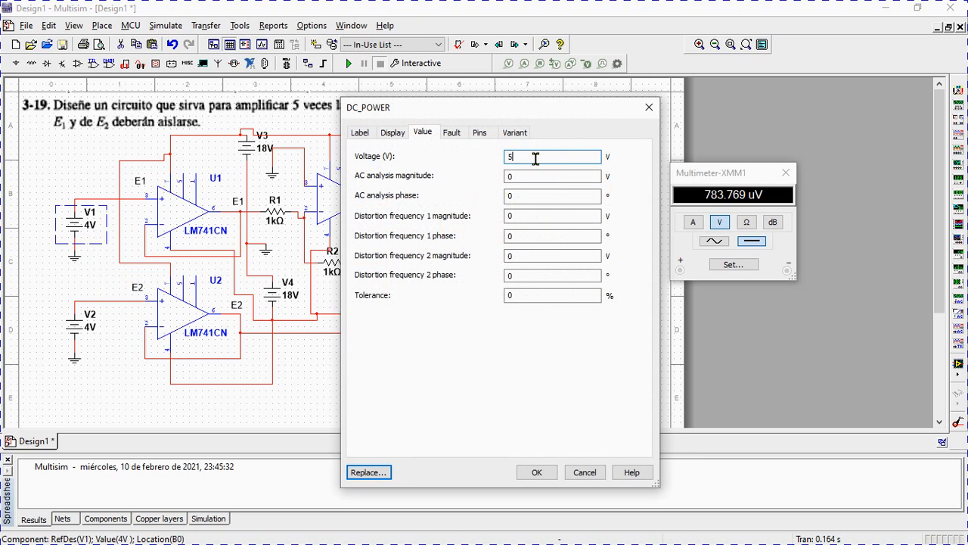
pyautogui.click(537, 472)
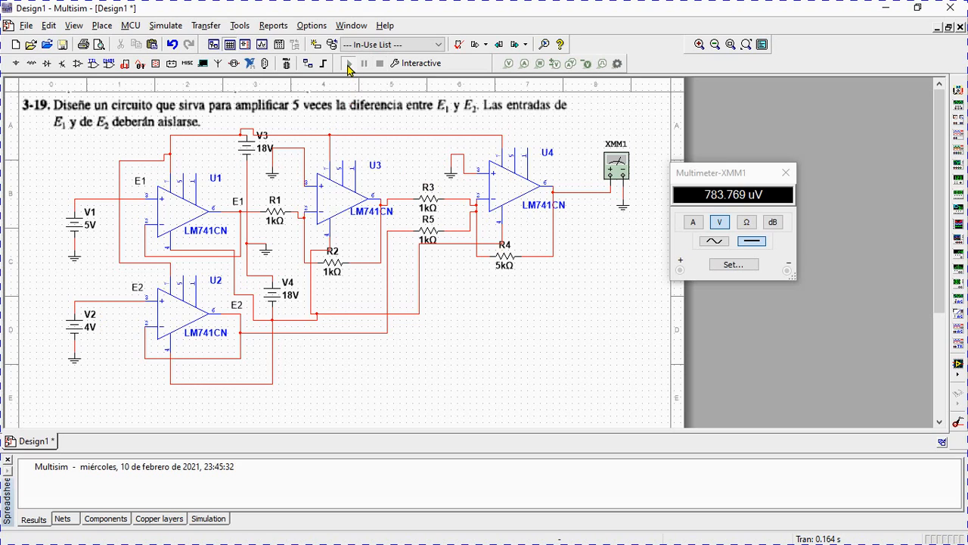
pyautogui.click(348, 63)
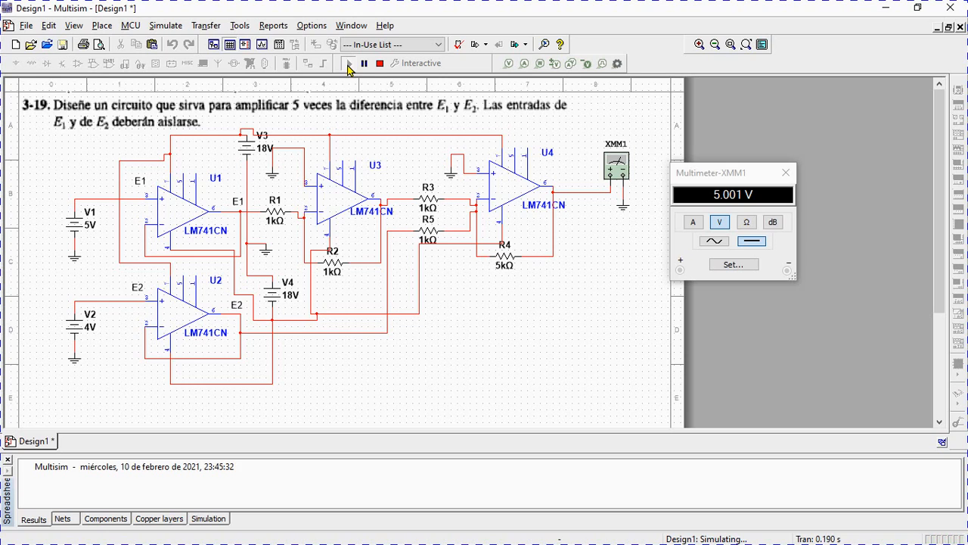
pyautogui.click(377, 66)
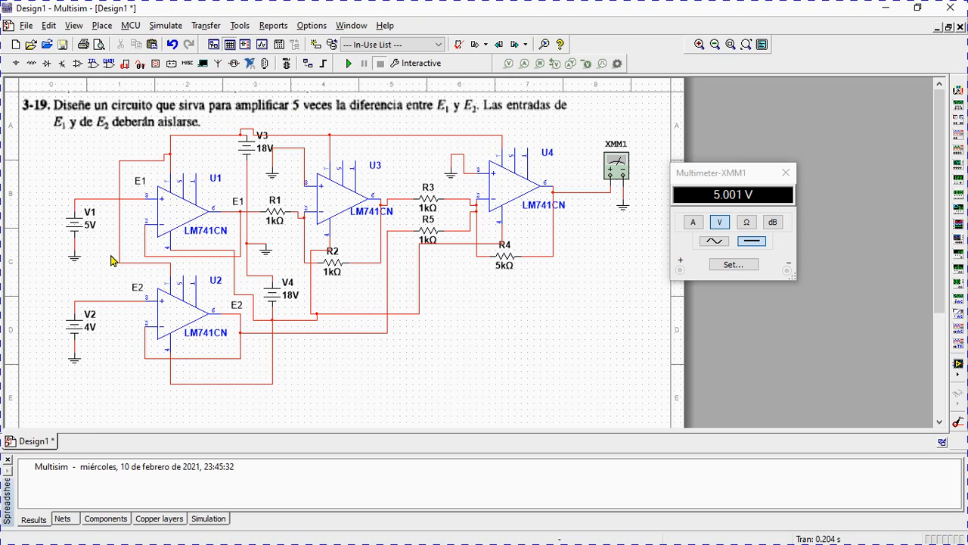
# Set the voltage of V1 to 8 V, run the simulation to check the output, and stop it.
pyautogui.doubleClick(94, 225)
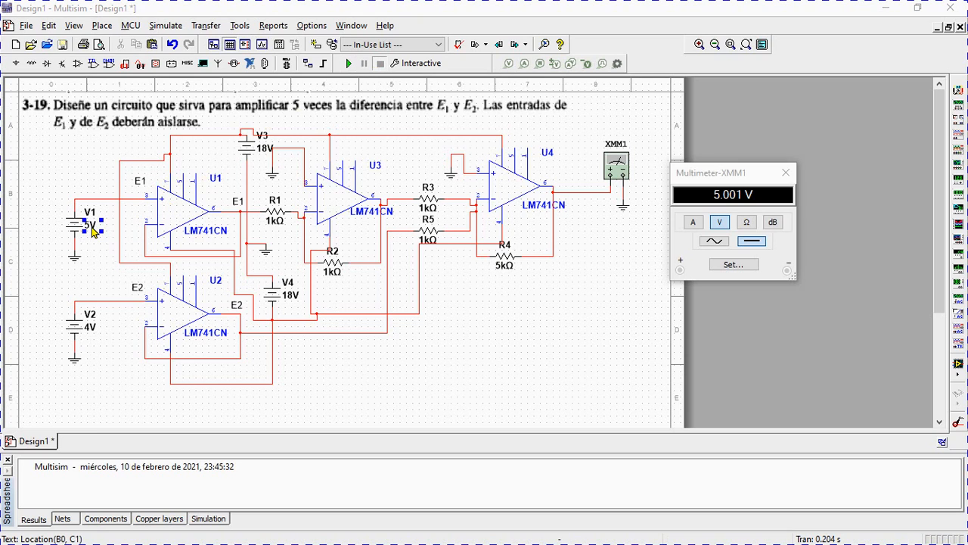
pyautogui.click(529, 158)
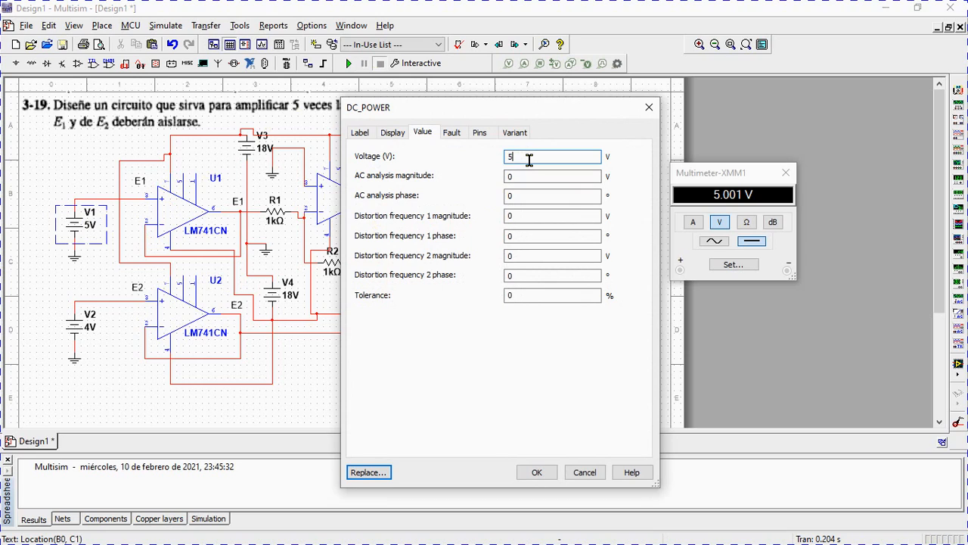
pyautogui.press('BackSpace')
pyautogui.write('7')
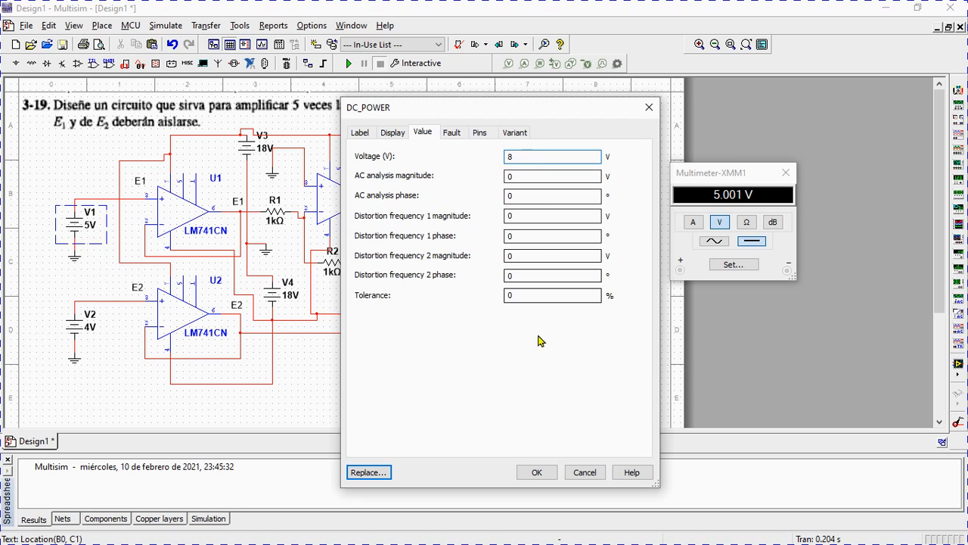
pyautogui.click(536, 472)
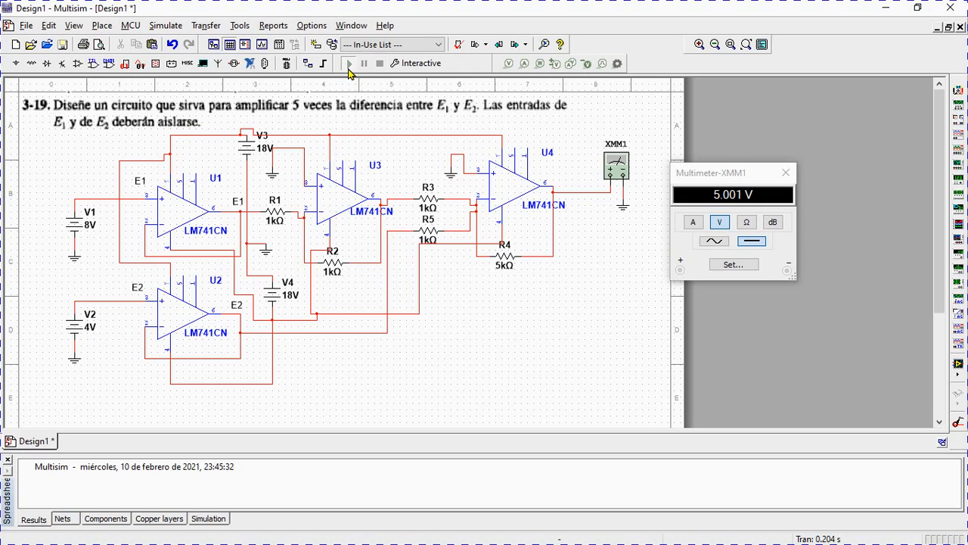
pyautogui.click(348, 65)
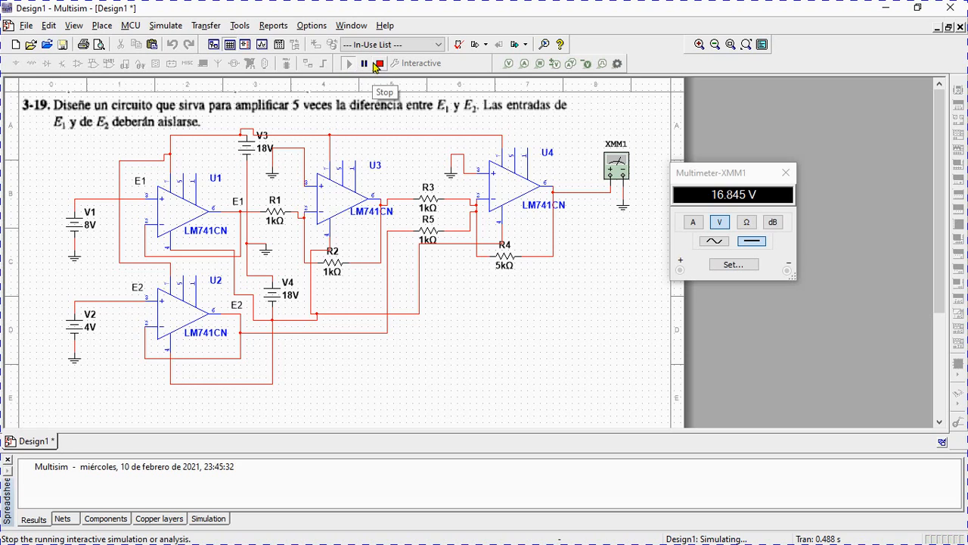
pyautogui.click(379, 64)
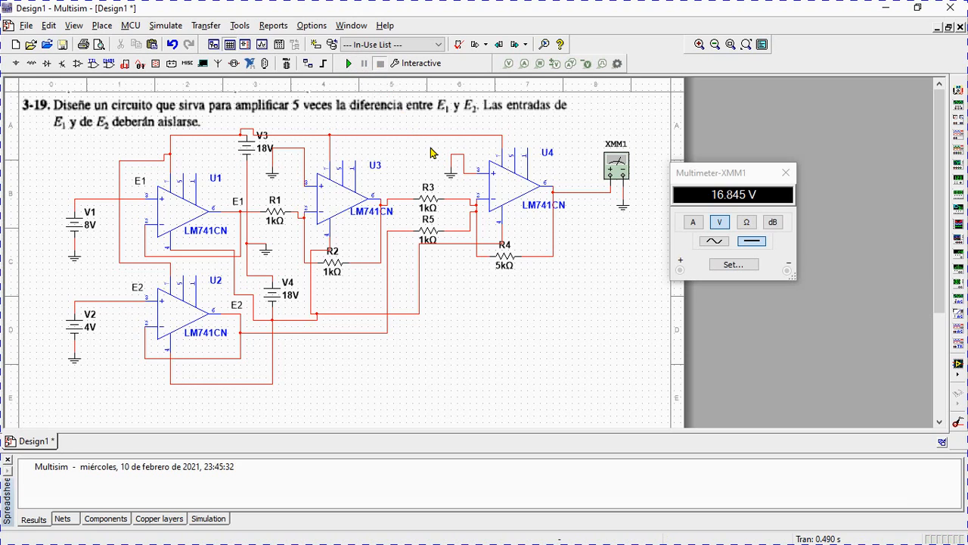